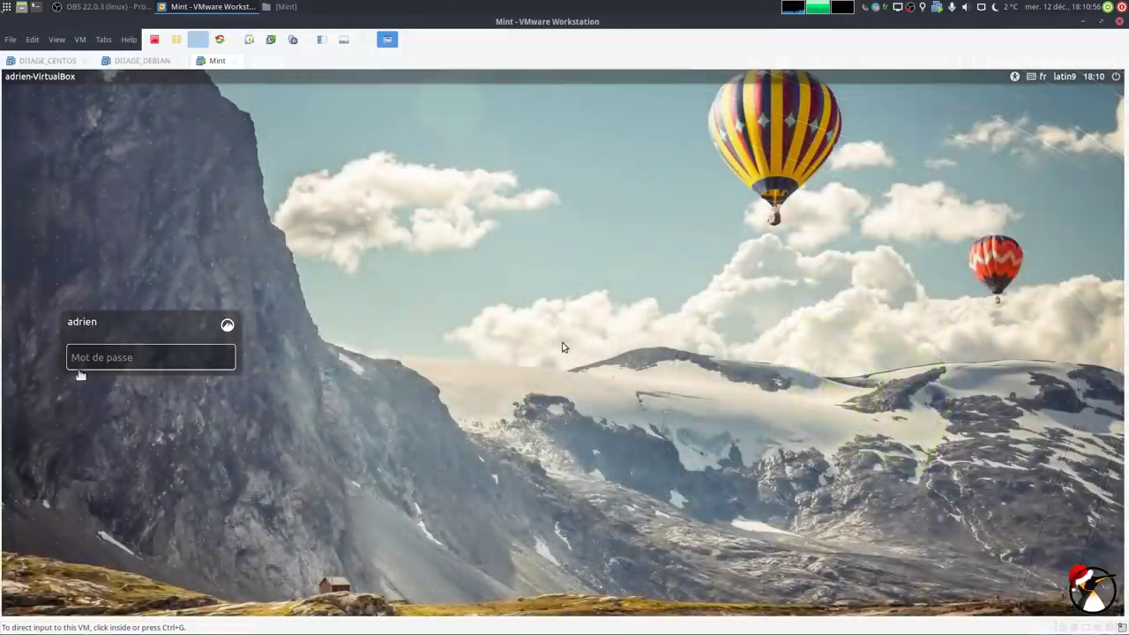
Log in to the Mint virtual machine with the account password and display the machine full screen.
click(125, 360)
text(***)
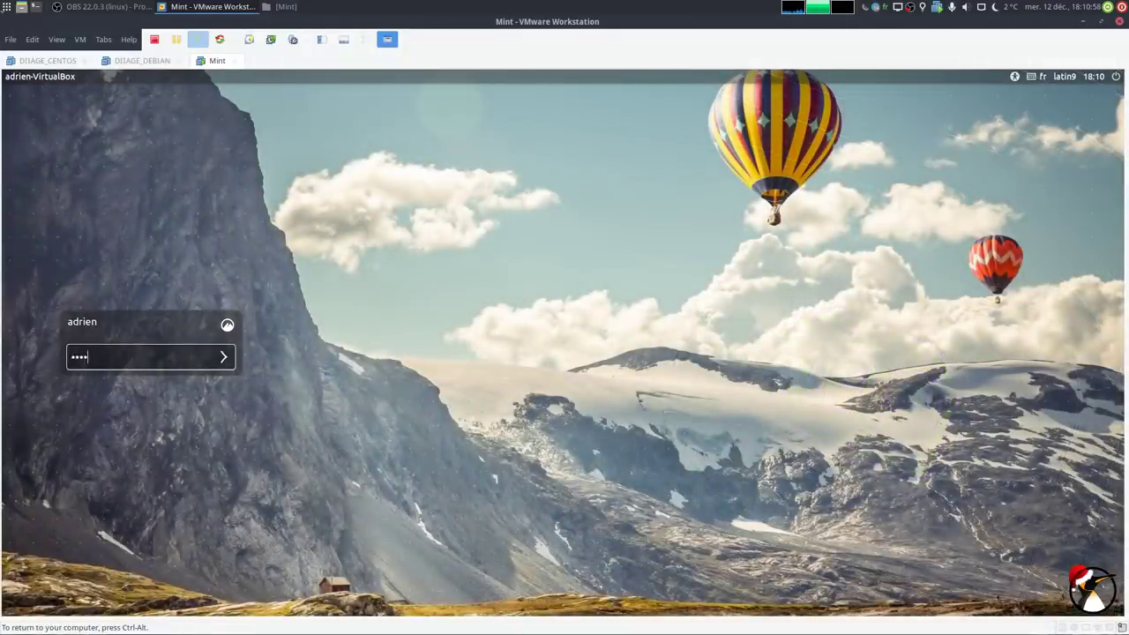
text(*********)
key(Return)
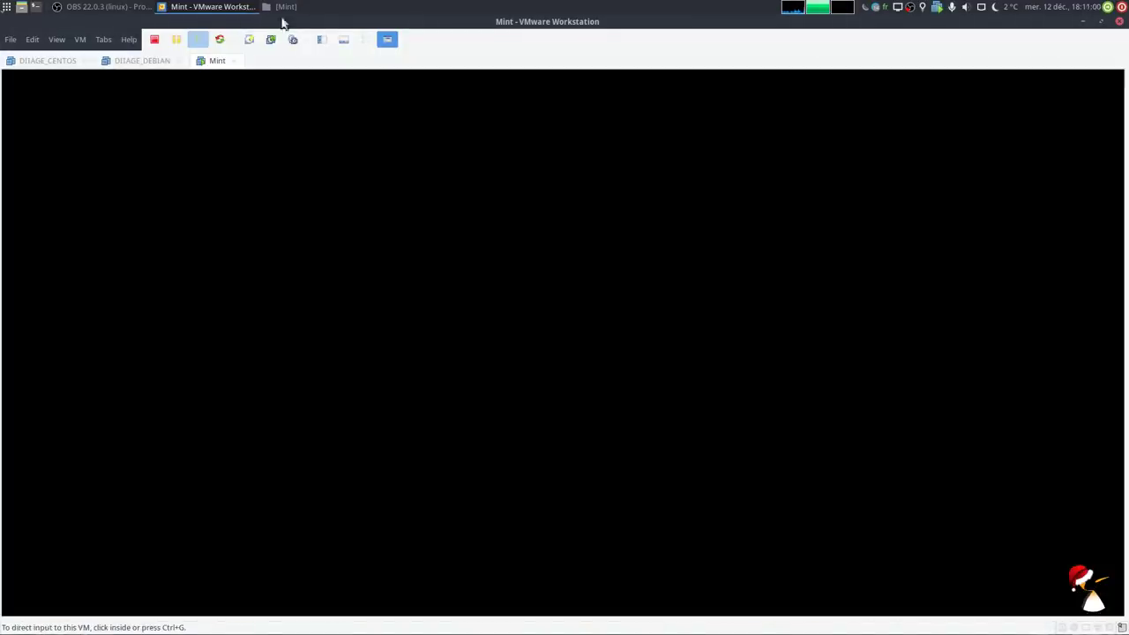
click(370, 43)
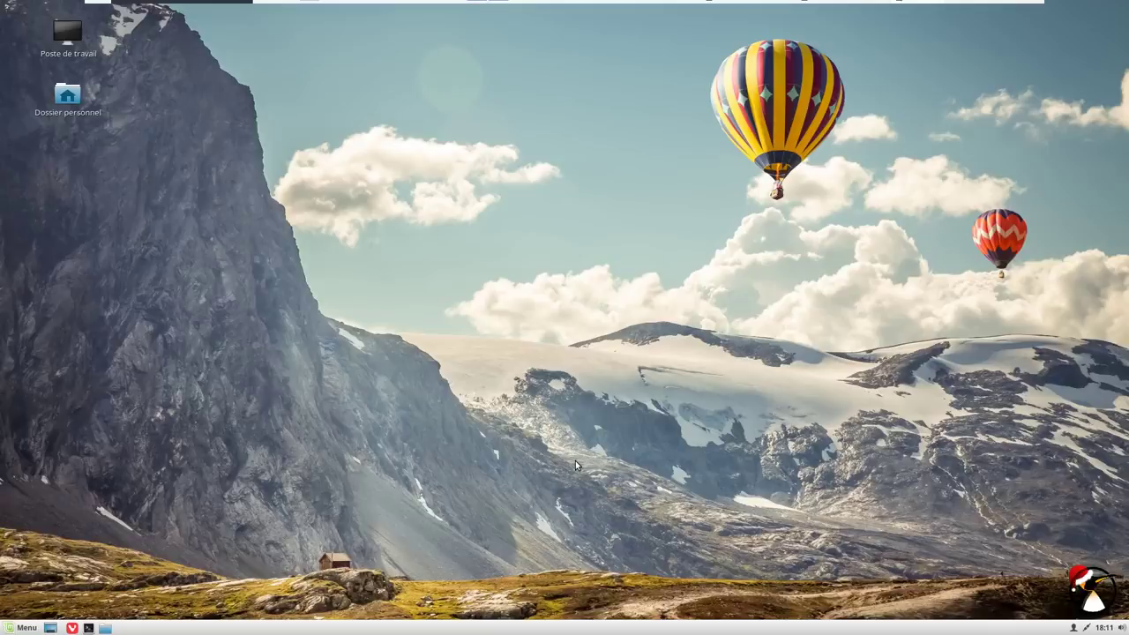
Check the operating system, Cinnamon and kernel versions on the system information page of the system settings.
click(31, 628)
click(26, 423)
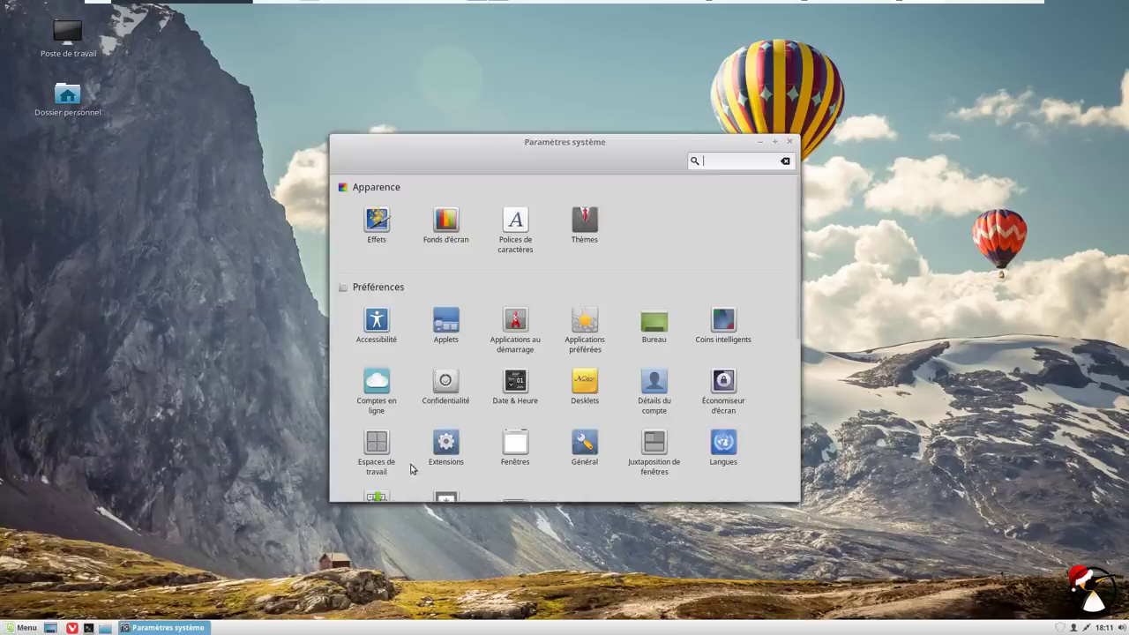
scroll(799, 231, down, 6)
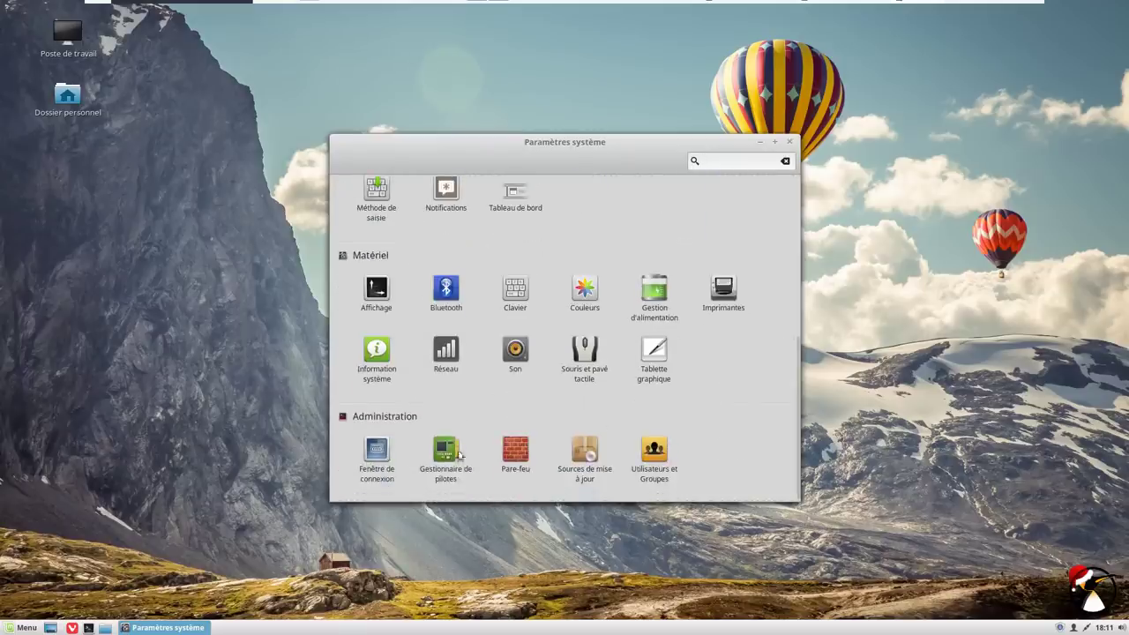
click(380, 367)
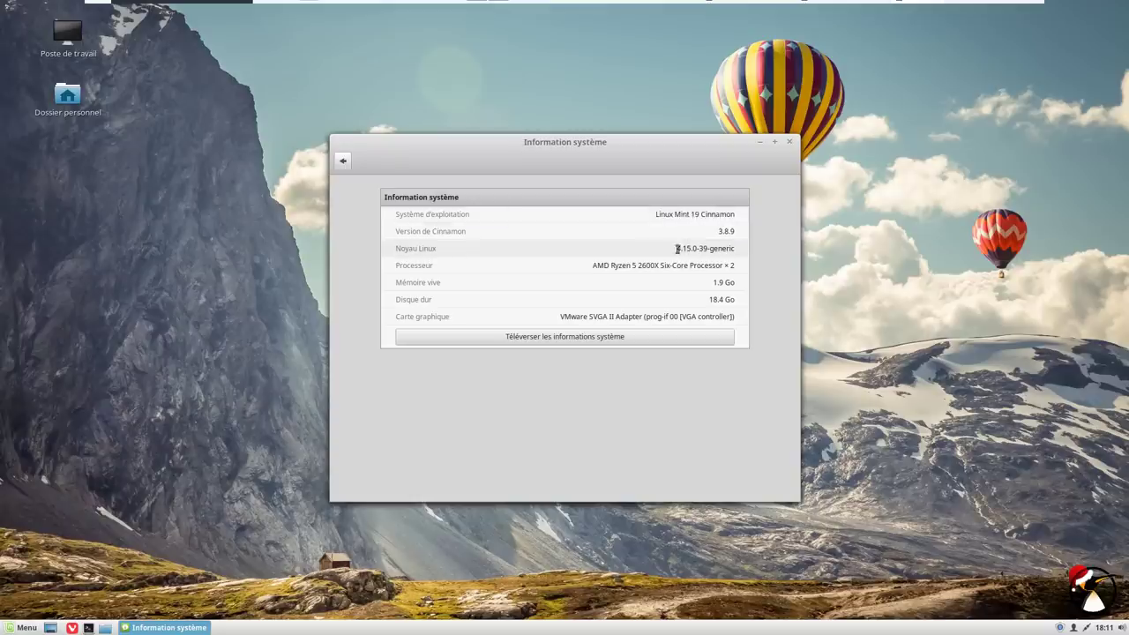
click(790, 142)
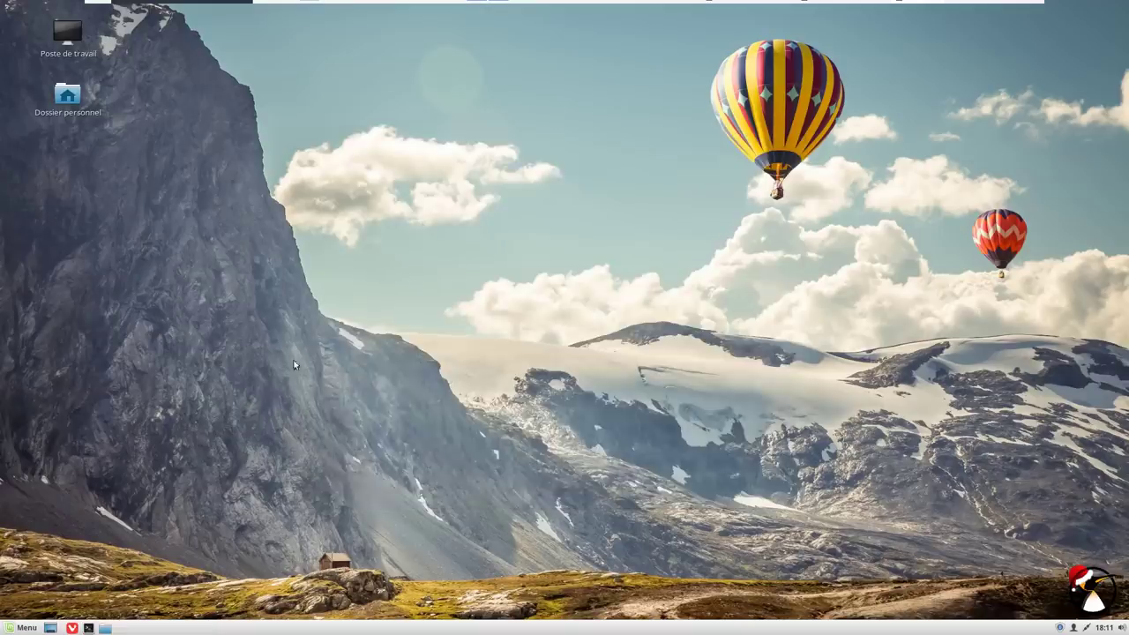
Open a terminal, enlarge its text by three zoom levels and reposition the window on the desktop.
click(89, 628)
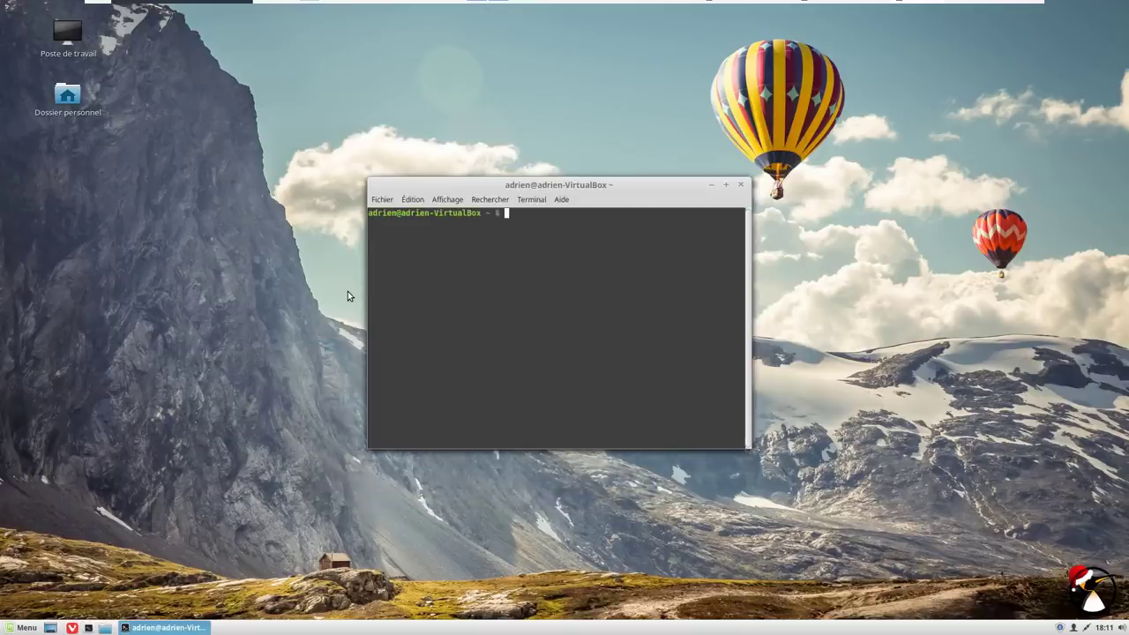
key(ctrl+plus)
key(ctrl+plus)
key(ctrl+plus)
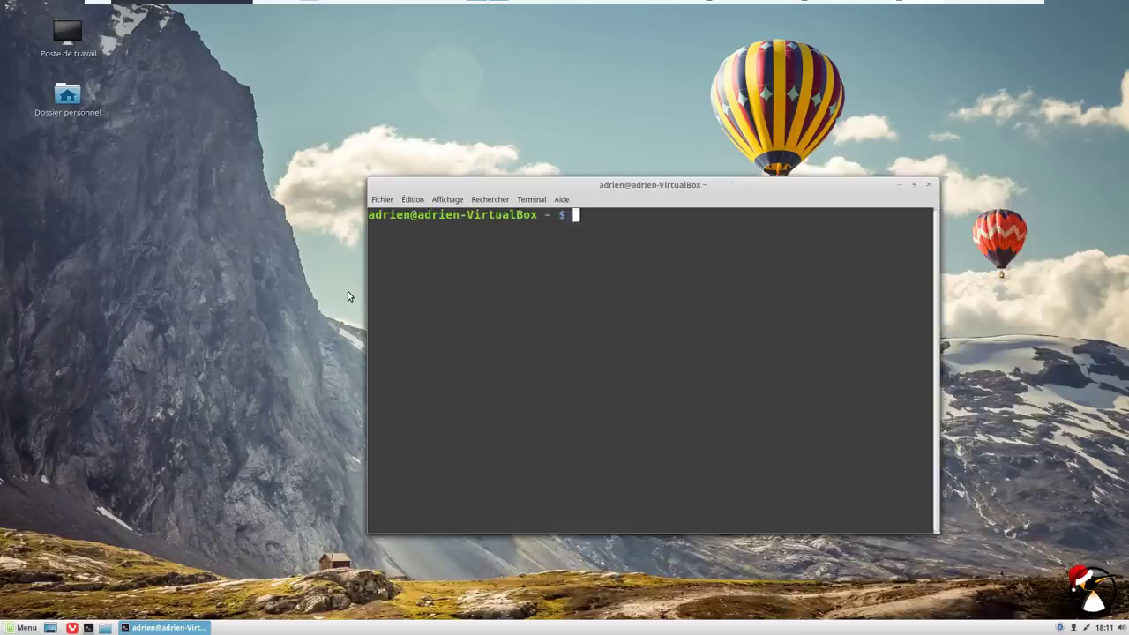
drag(429, 181, 318, 126)
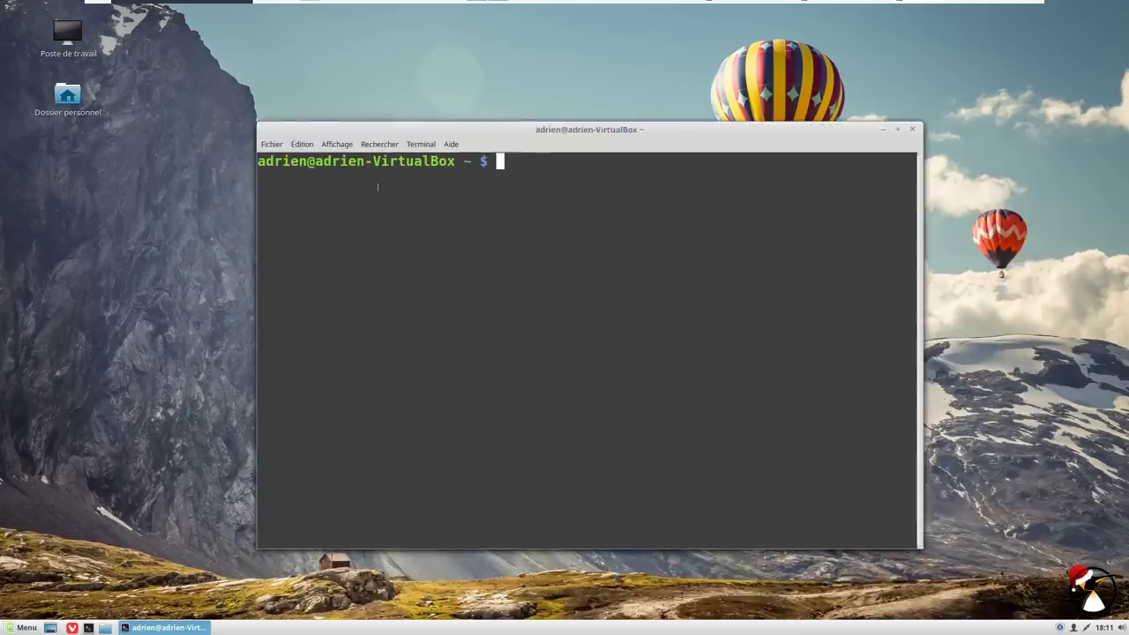
Start a root shell with sudo -i, entering the account password, and enlarge the terminal text one more level.
text(sudo -)
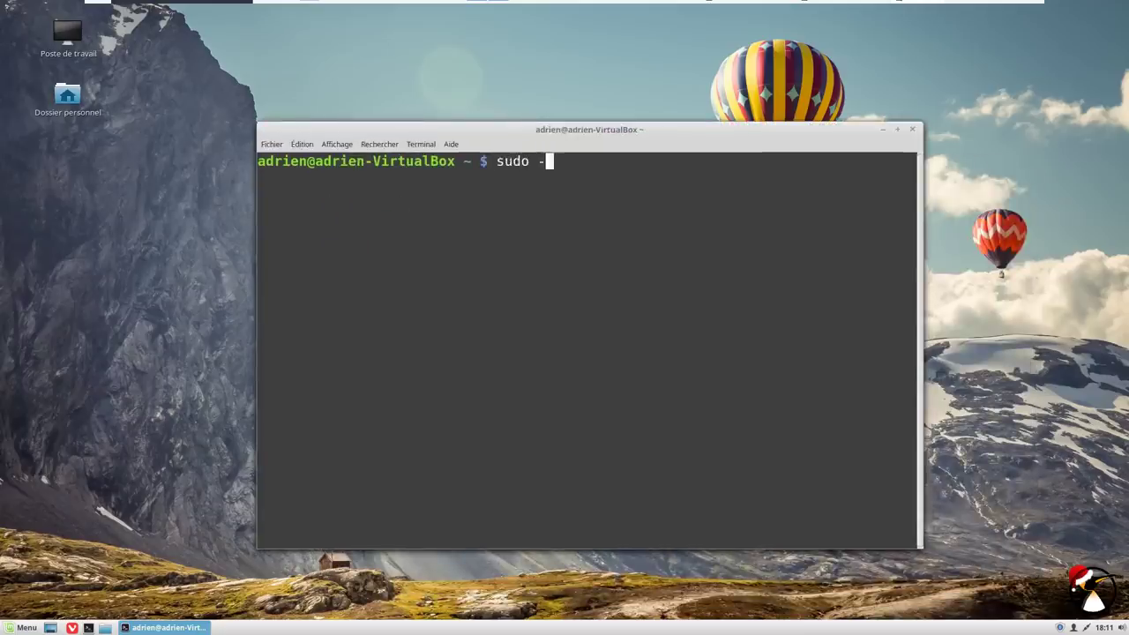
text(i)
key(Return)
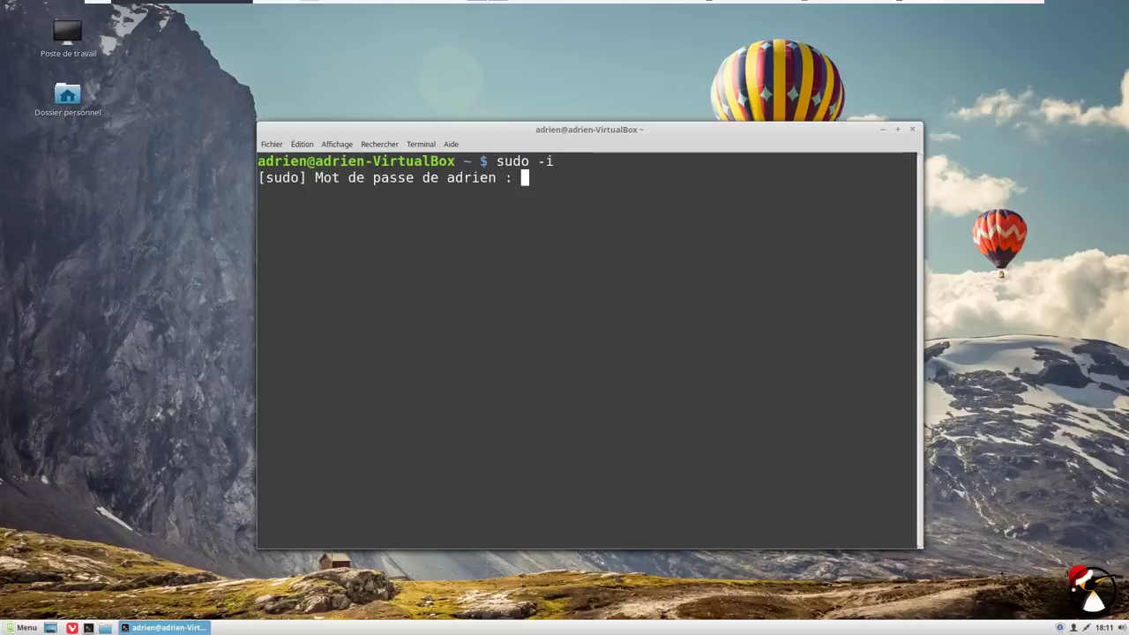
key(Return)
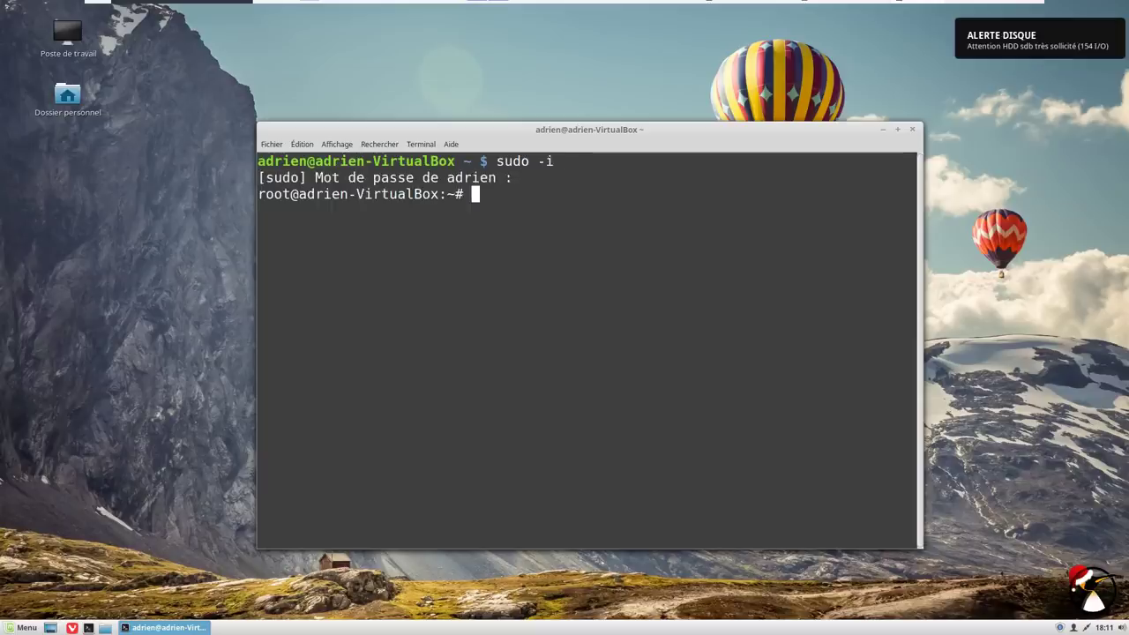
key(ctrl+plus)
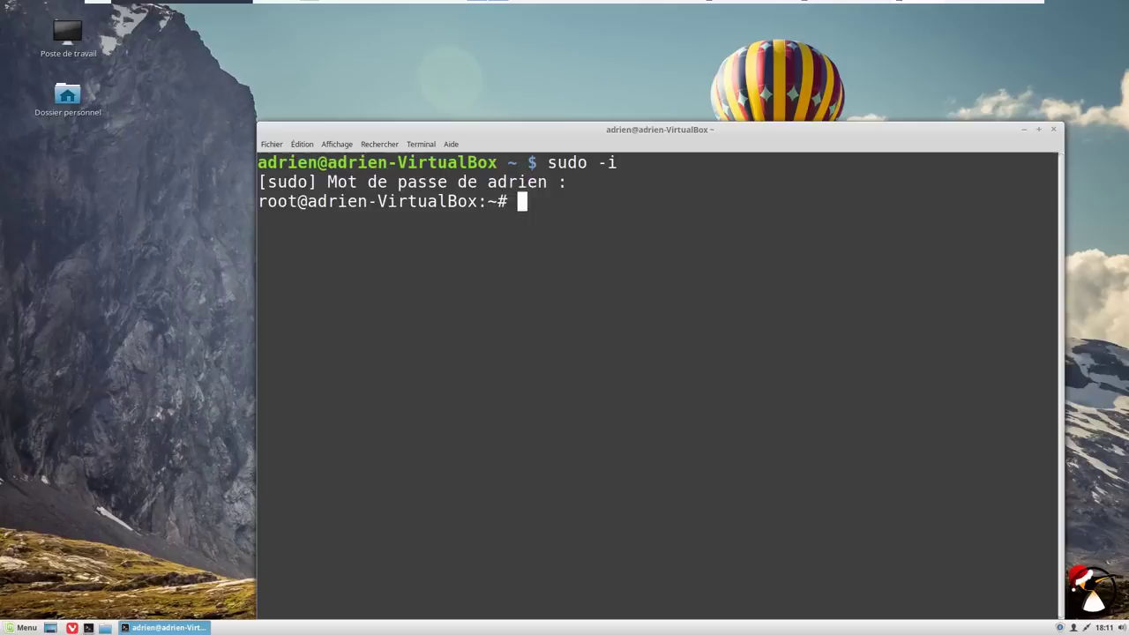
Reposition the terminal window and change to the /etc/apt/sources.list.d/ directory.
drag(527, 147, 440, 78)
text(cd /etc/i)
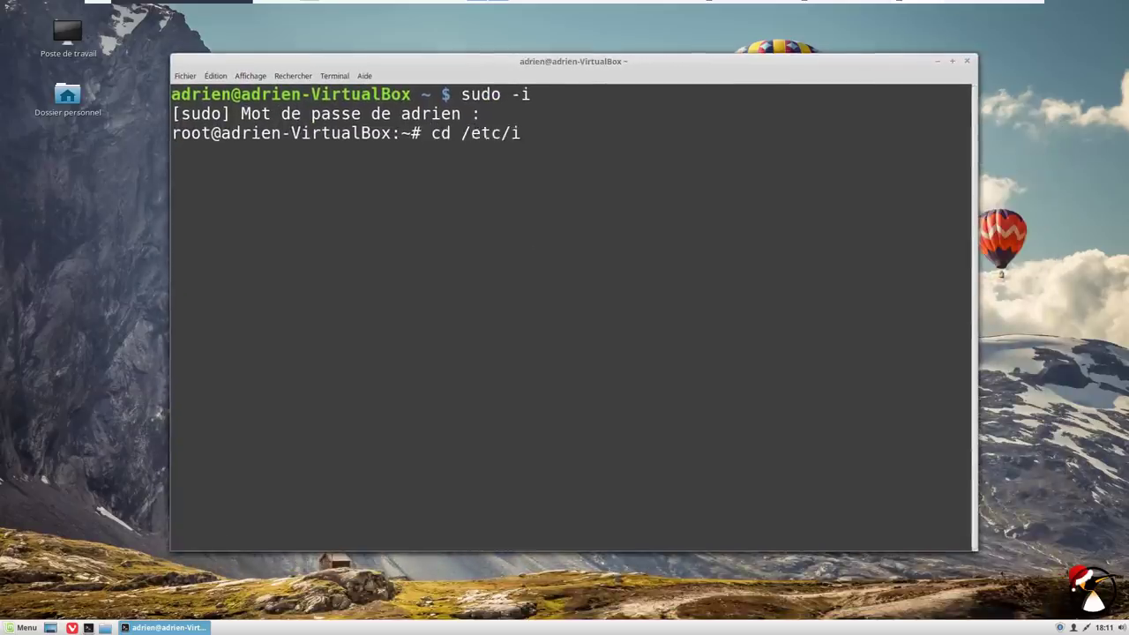
key(BackSpace)
text(ap)
key(Tab)
key(Tab)
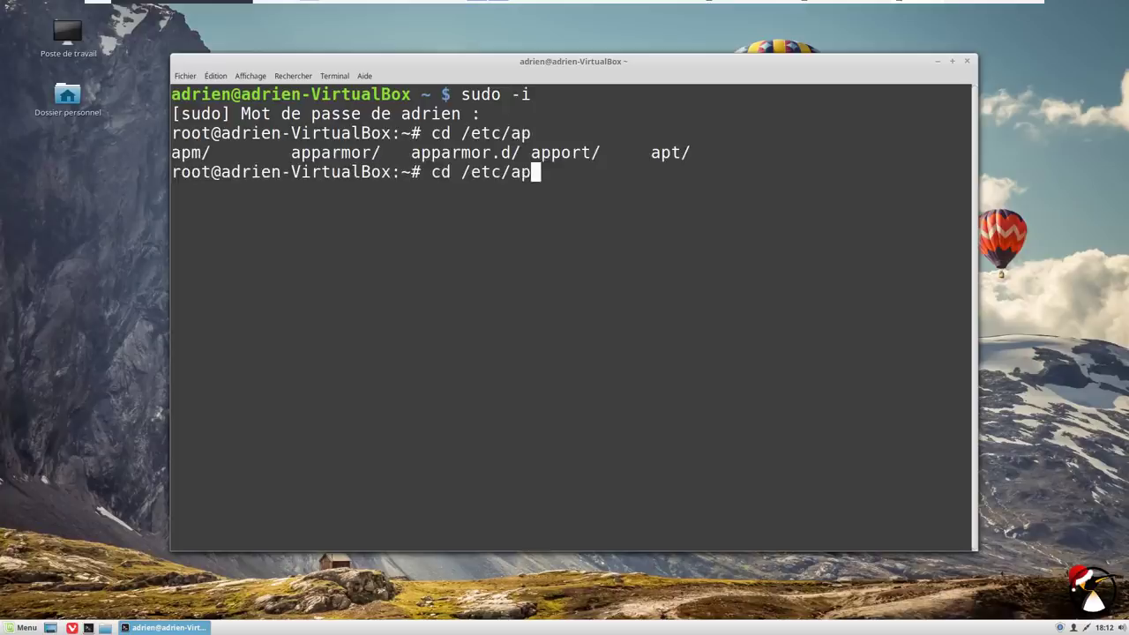
text(t)
key(Tab)
text(sour)
key(Tab)
key(Return)
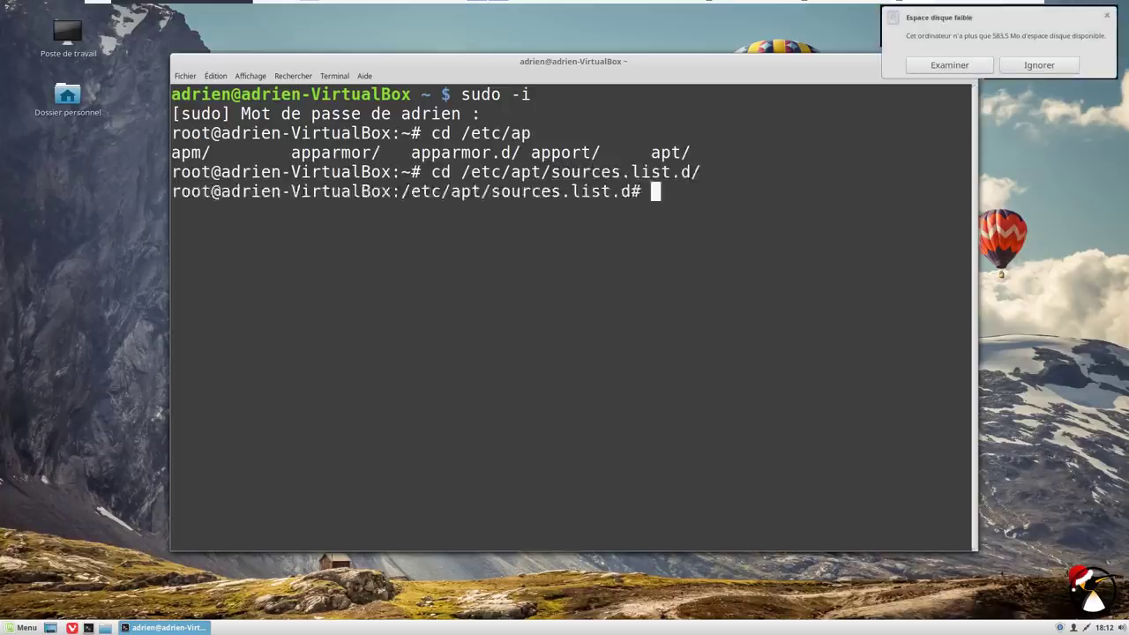
Open official-package-repositories.list in vi.
text(vi o)
key(Tab)
text(ff)
key(BackSpace)
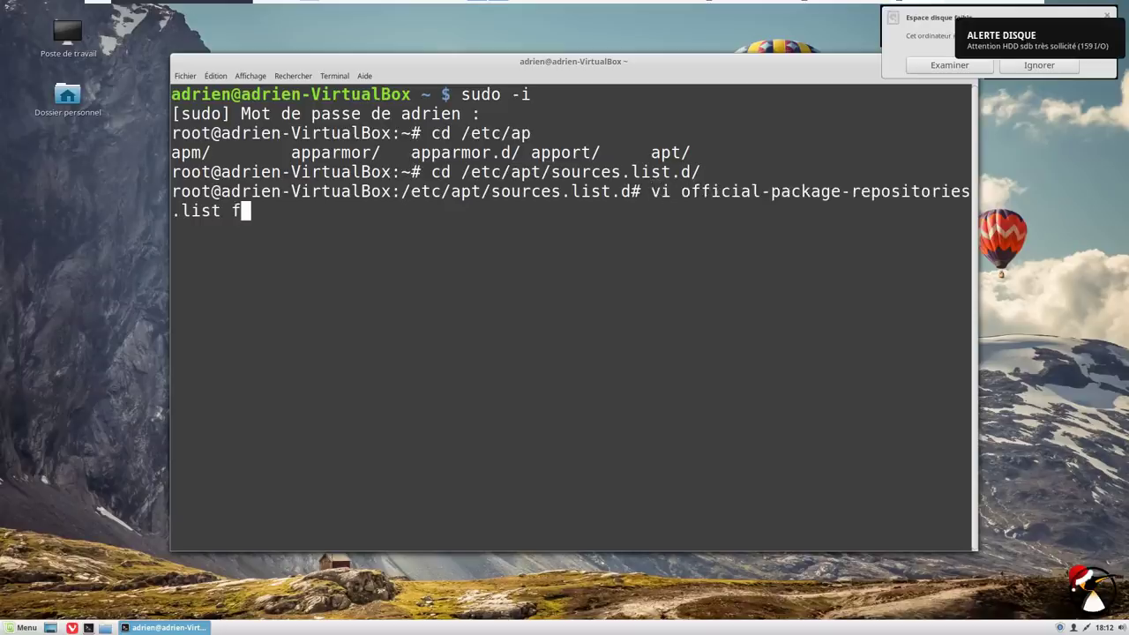
key(BackSpace)
key(Return)
Set the release name in the mint.remi.lu repository line to tessa, and save and quit the file.
key(Right)
key(Right)
key(Right)
key(Right)
key(Right)
key(Right)
key(Right)
key(Right)
key(Right)
key(Right)
key(Right)
key(Right)
key(Right)
key(Right)
key(Right)
key(Right)
key(Right)
key(Right)
key(Right)
key(Right)
key(Left)
key(x)
key(x)
key(x)
text(i.lu tessa)
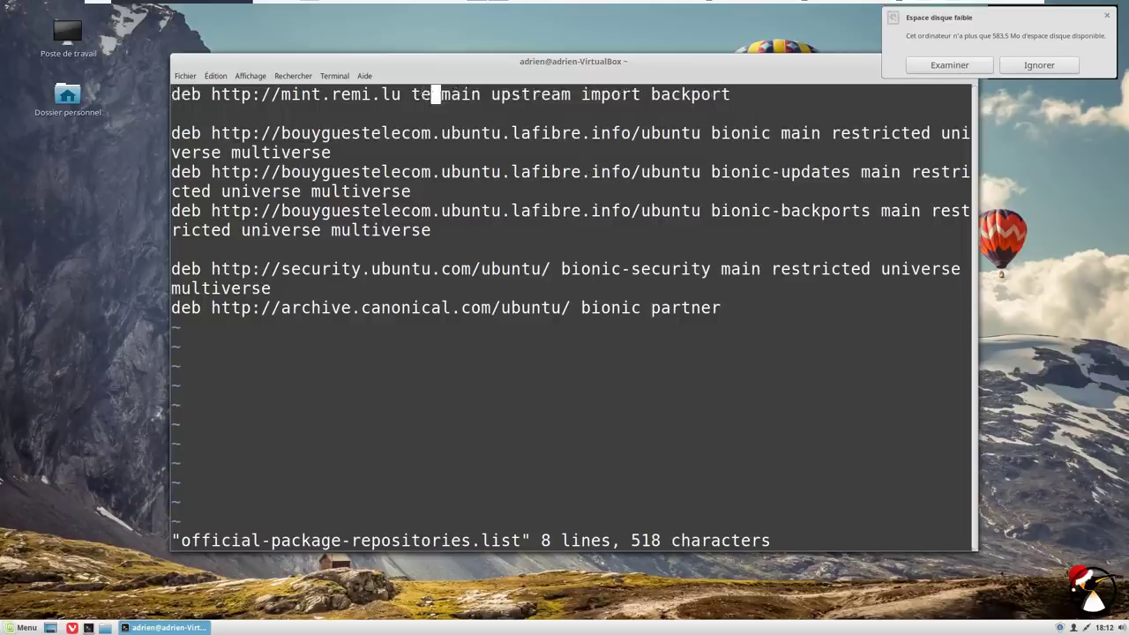
key(Escape)
text(:wq)
key(Return)
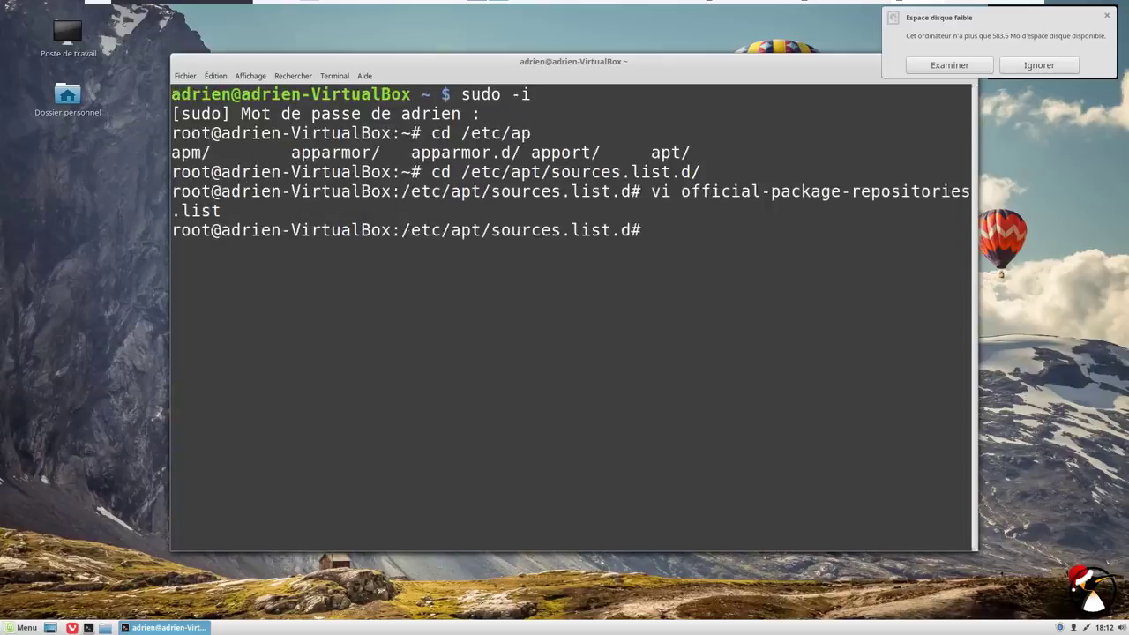
Maximize the terminal window and refresh the package lists with apt update.
double_click(713, 59)
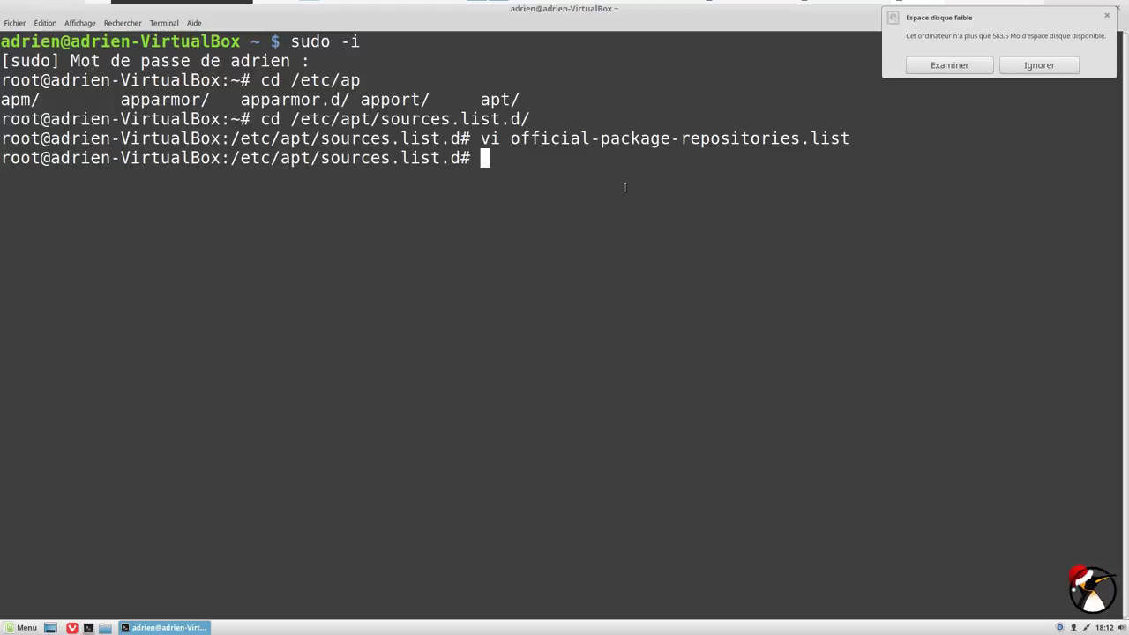
text(apt update)
key(Return)
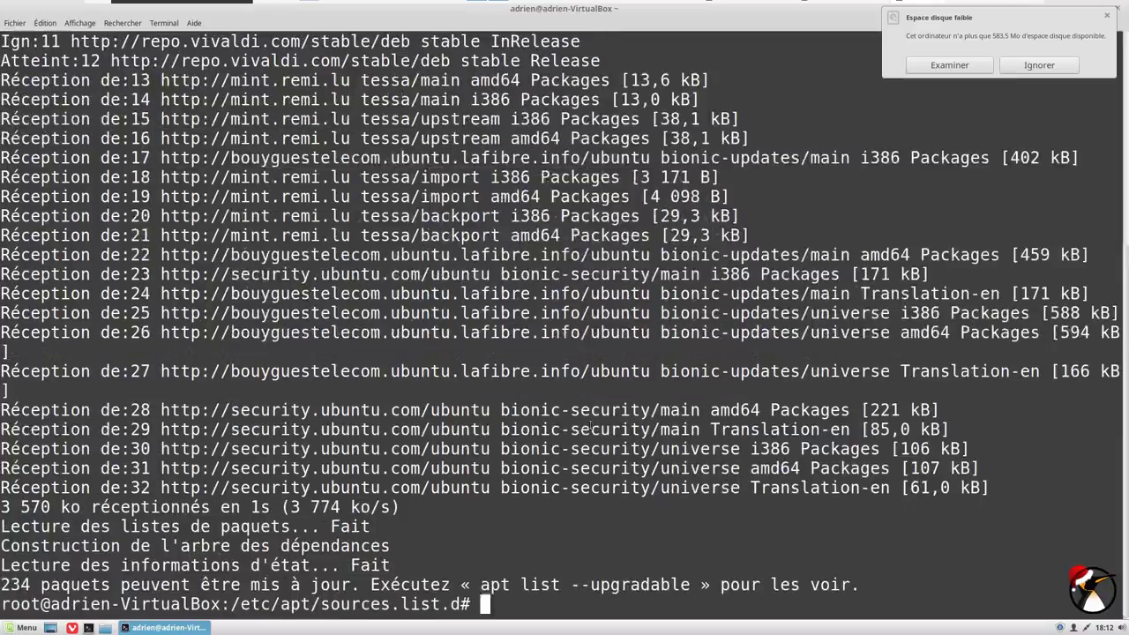
Run apt dist-upgrade and accept the proposed package changes with o.
text(apt dist-upgrade)
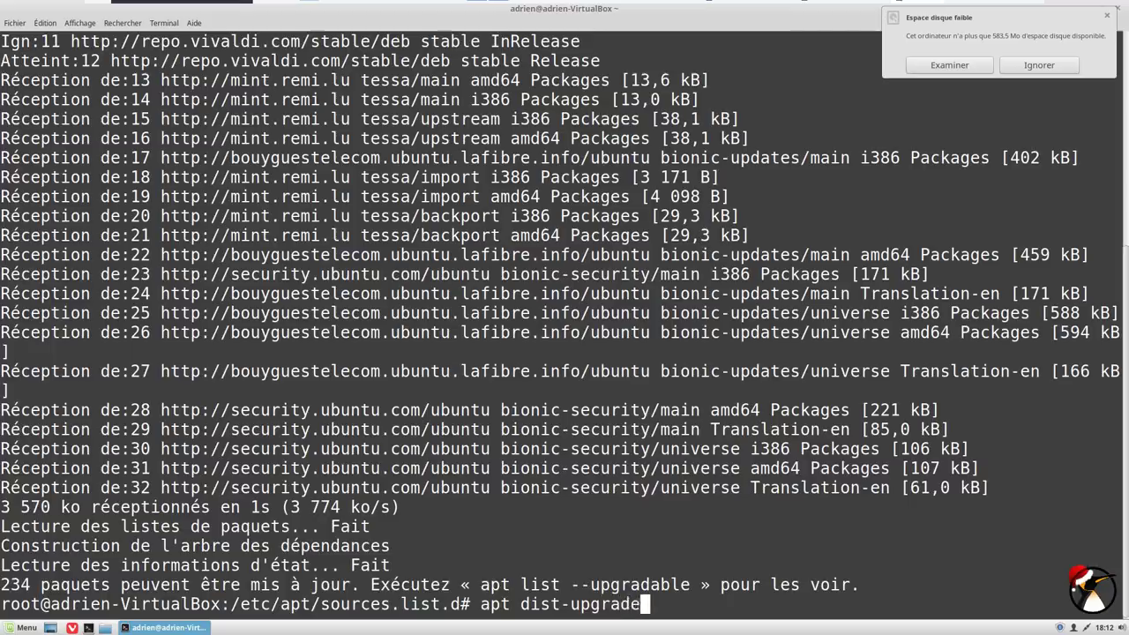
key(Return)
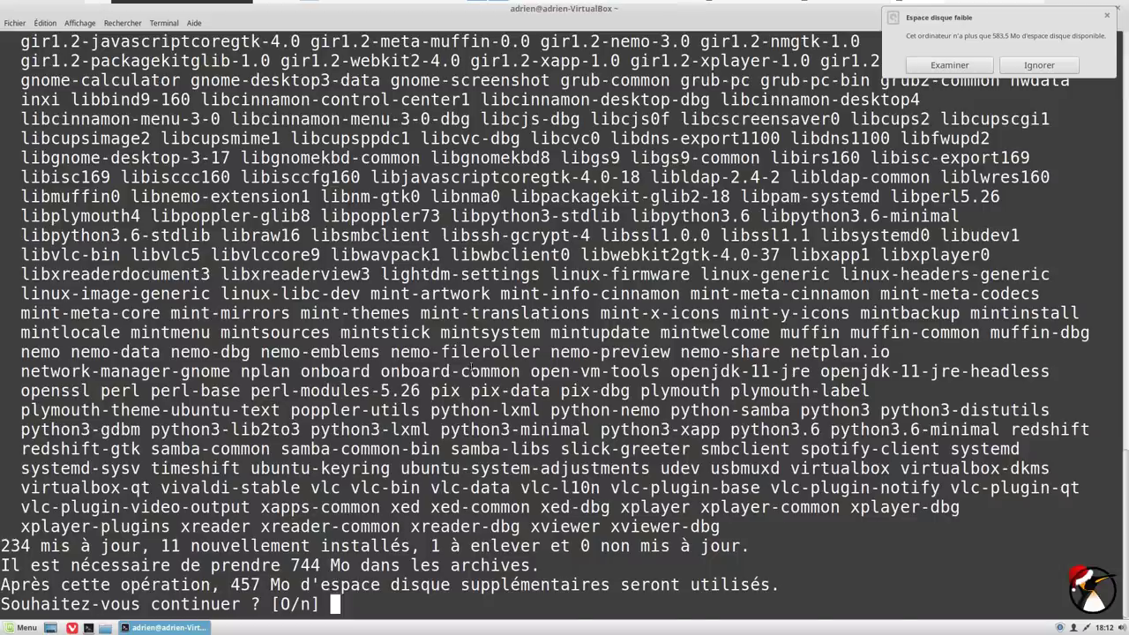
text(o)
key(Return)
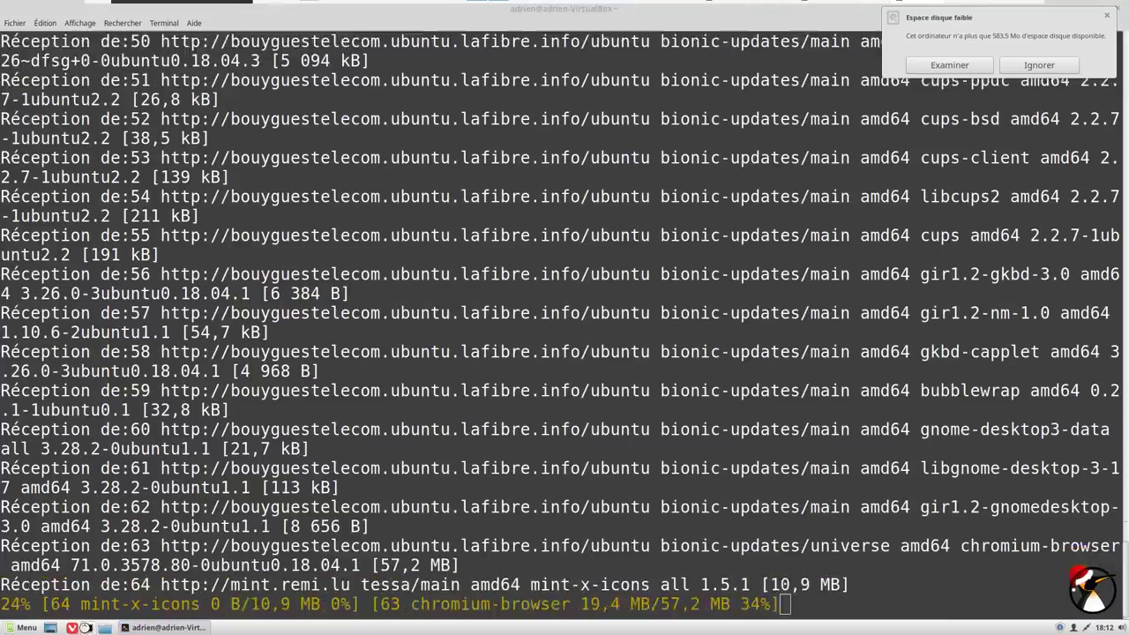
Open a second terminal, enlarge its text by three zoom levels and reposition it over the upgrade output.
click(88, 627)
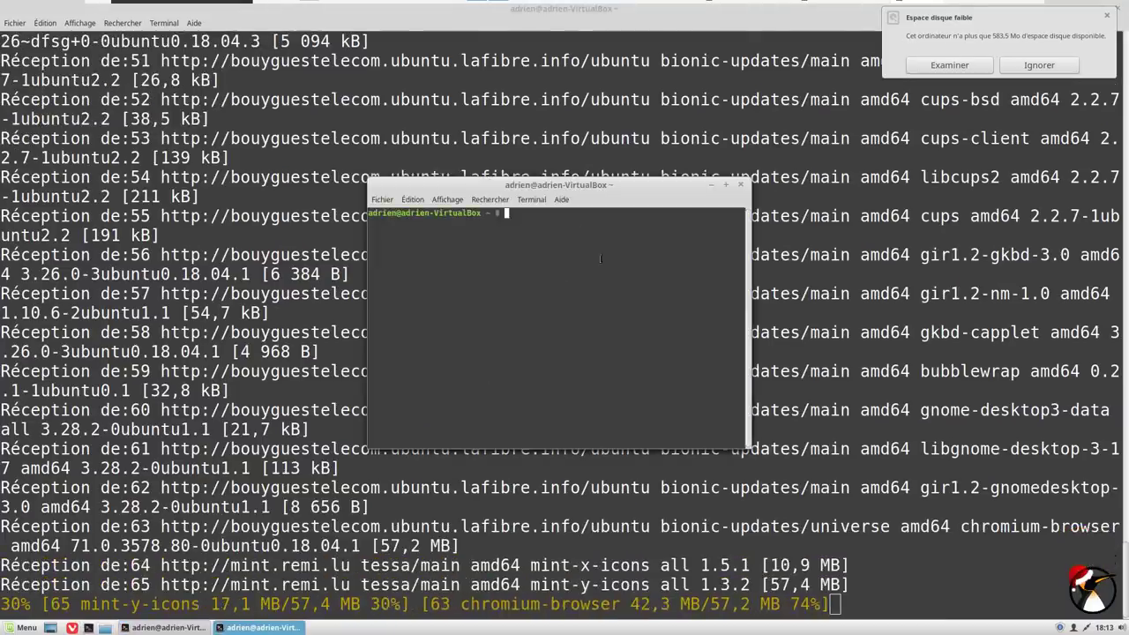
key(ctrl+plus)
key(ctrl+plus)
key(ctrl+plus)
drag(556, 192, 345, 70)
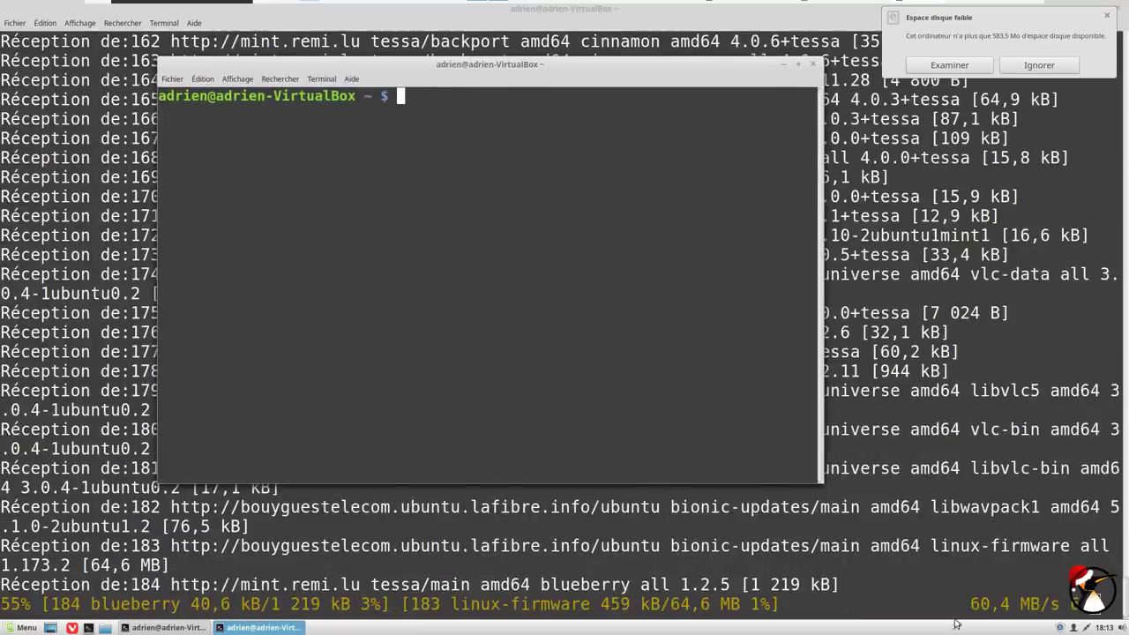
Start a root shell in the second terminal with sudo -i, entering the account password.
text(sudo -i)
key(Return)
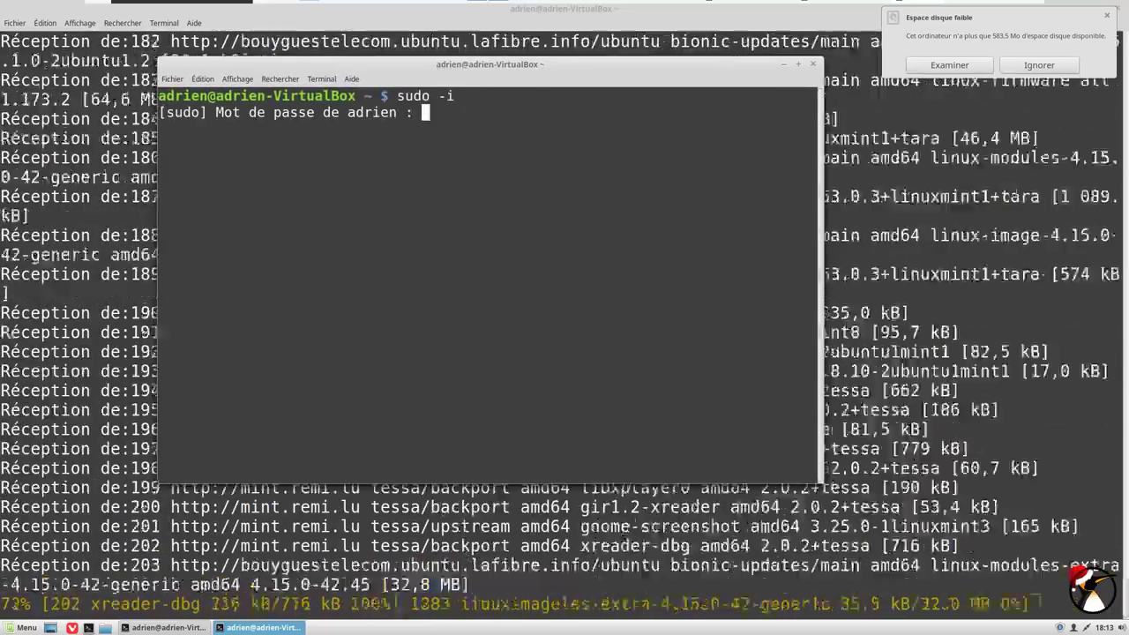
key(Return)
Change to the /boot directory and list its files in long format with ls -l.
text(cd )
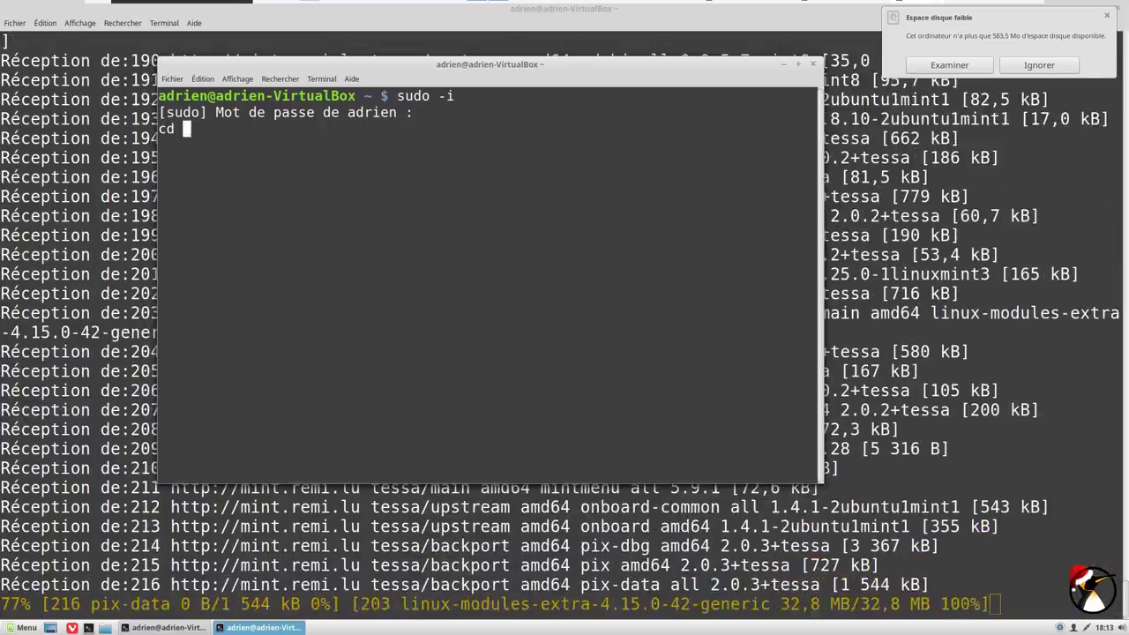
text(/boot)
key(Return)
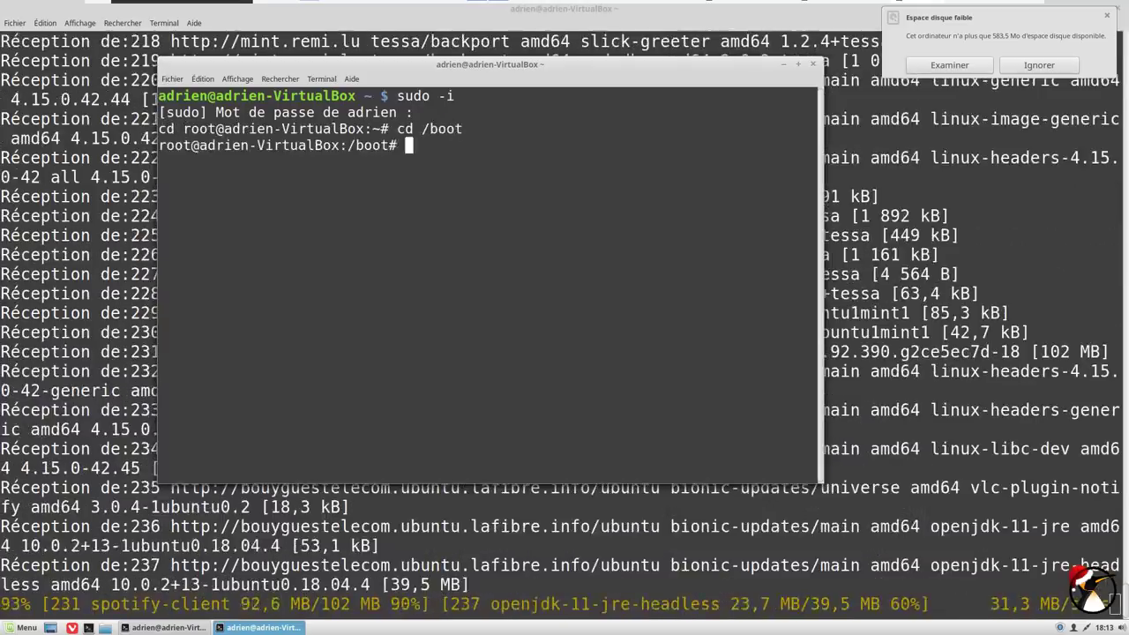
text(ls -)
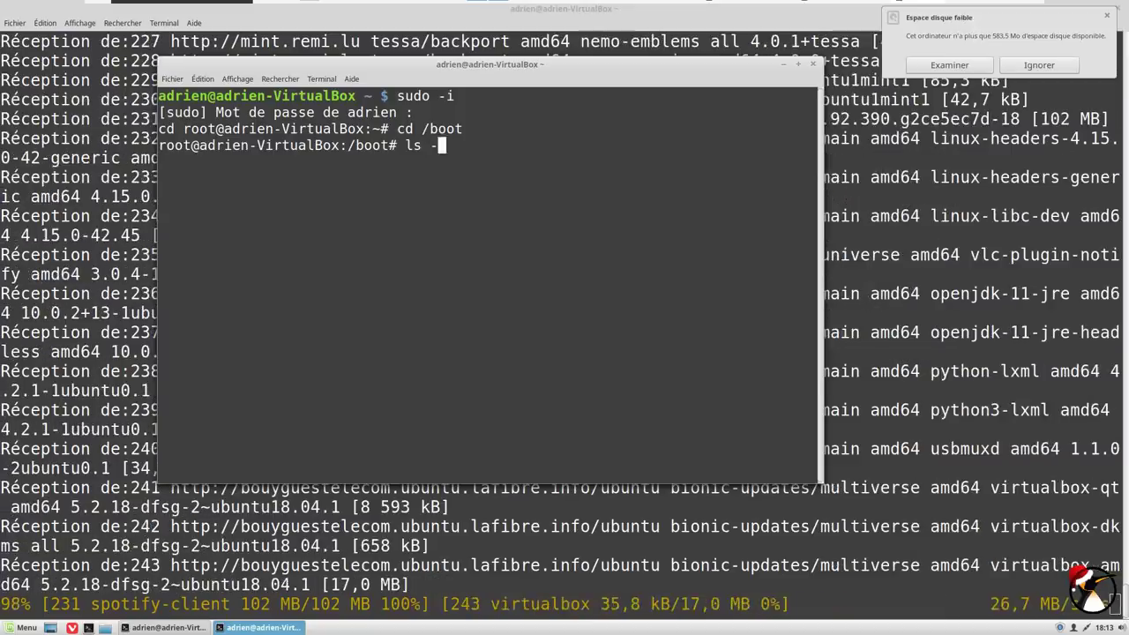
text(l)
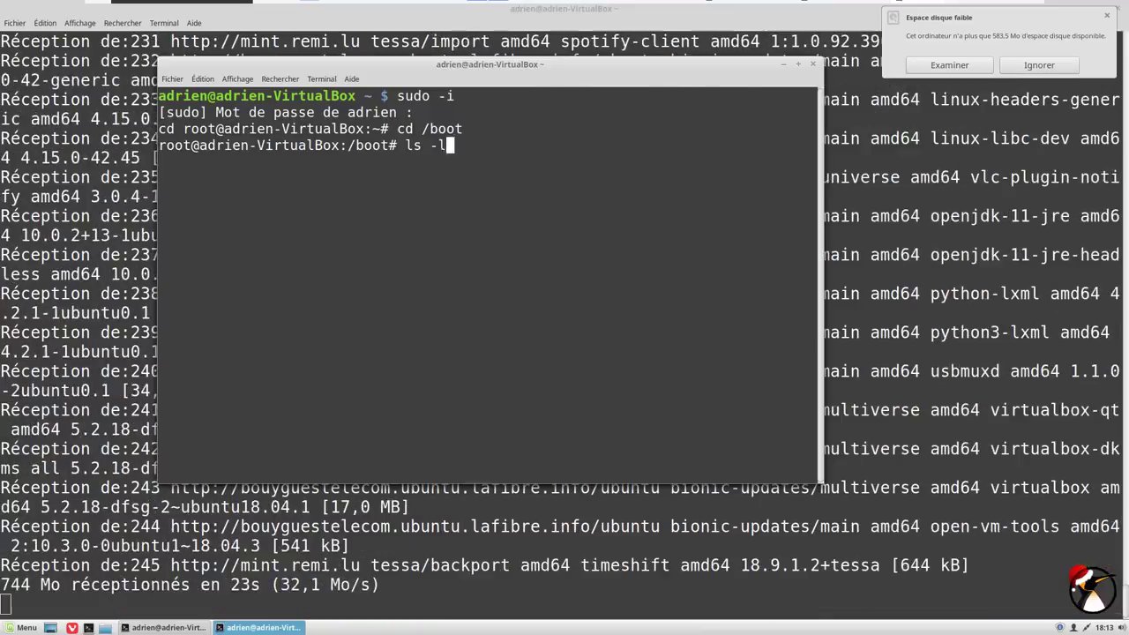
key(Return)
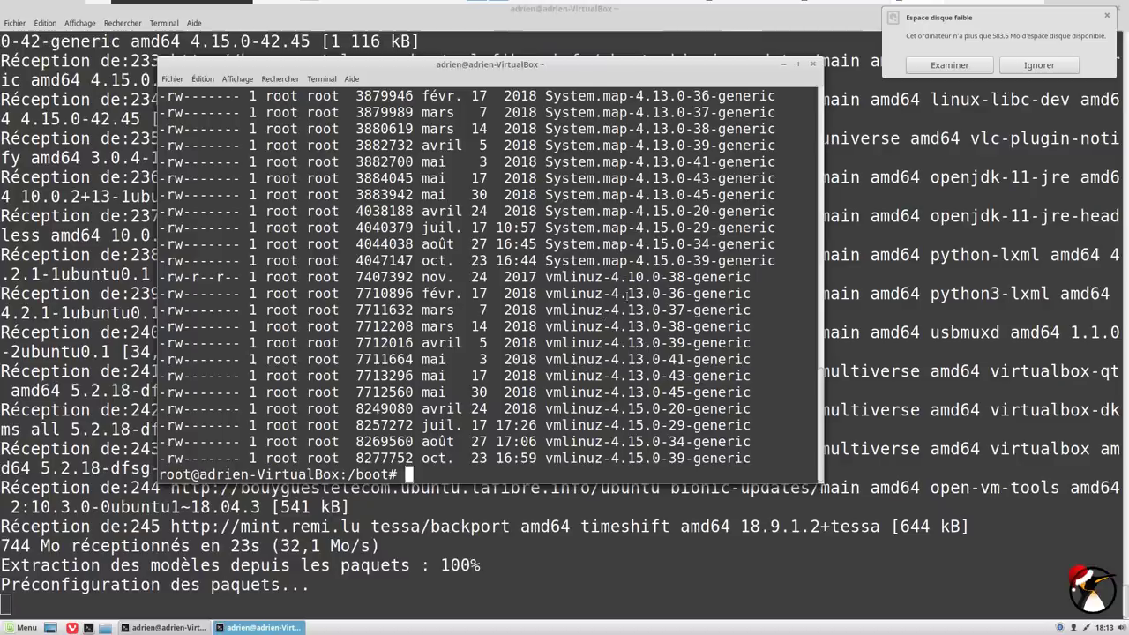
Try to remove the 4.10 and 4.13 kernel files from /boot with rm -rf -4.{10,13}*.
text(rm -rf )
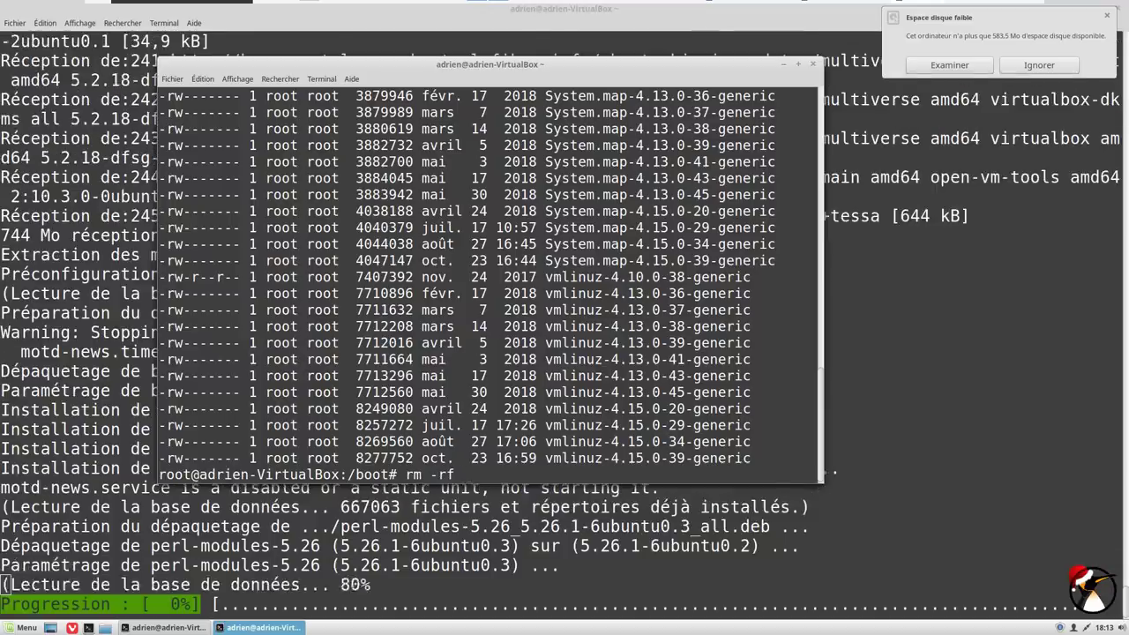
text(-4.)
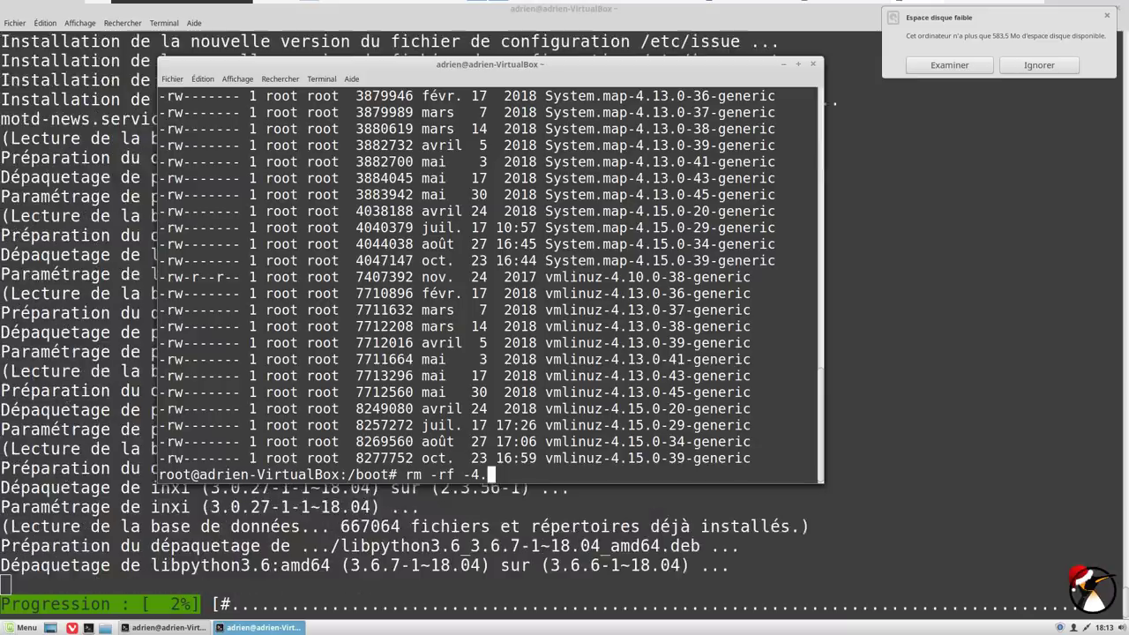
text({10,)
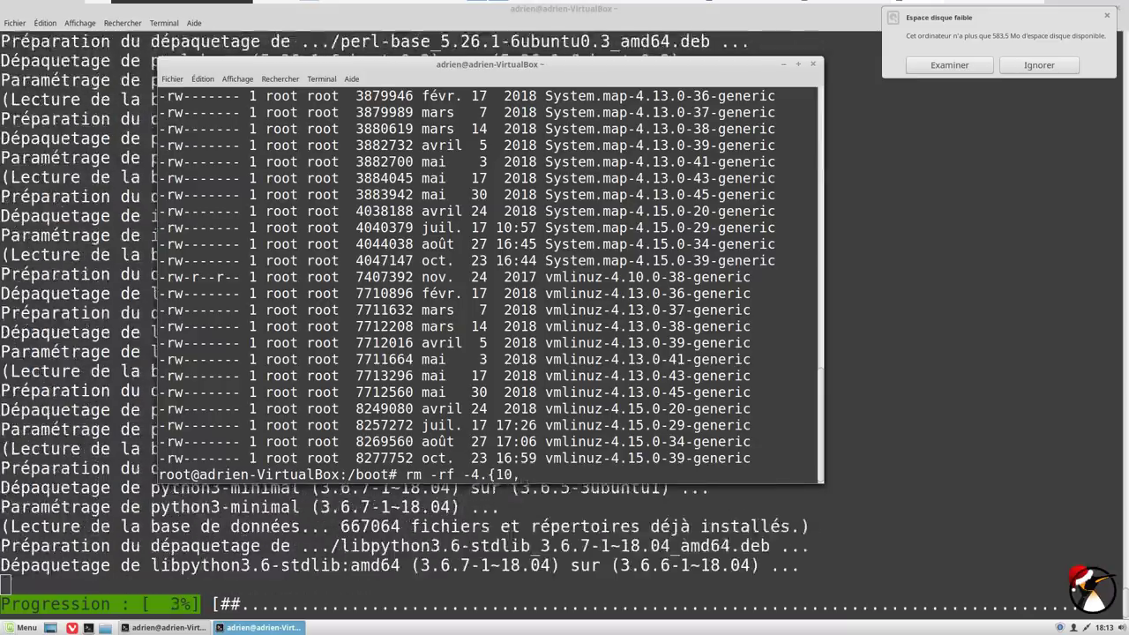
text(13)
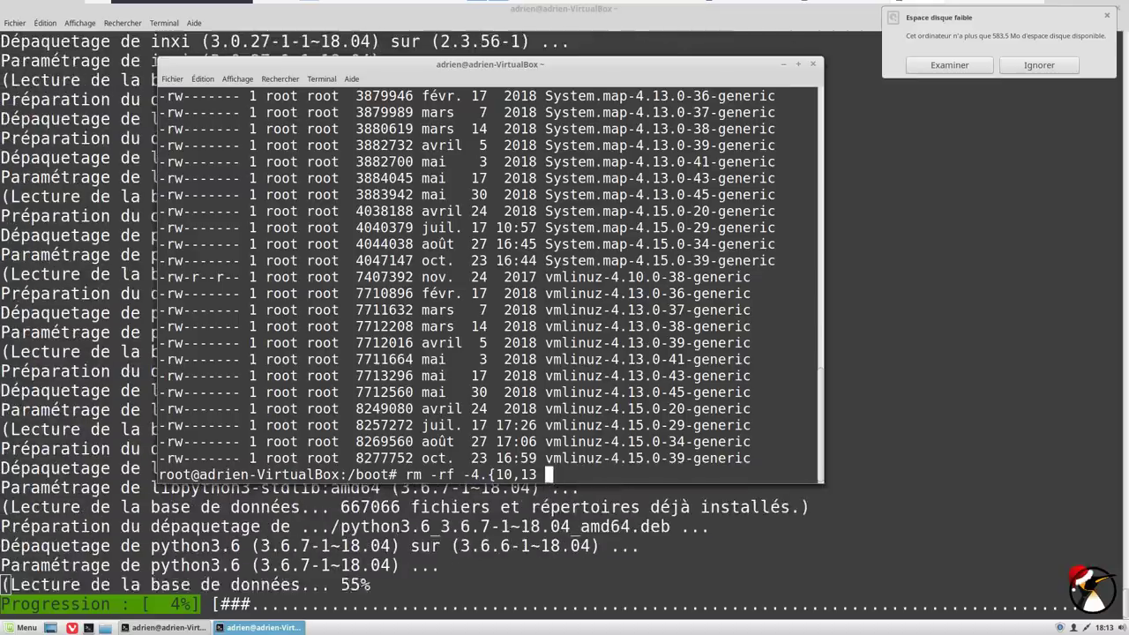
key(BackSpace)
text(}*)
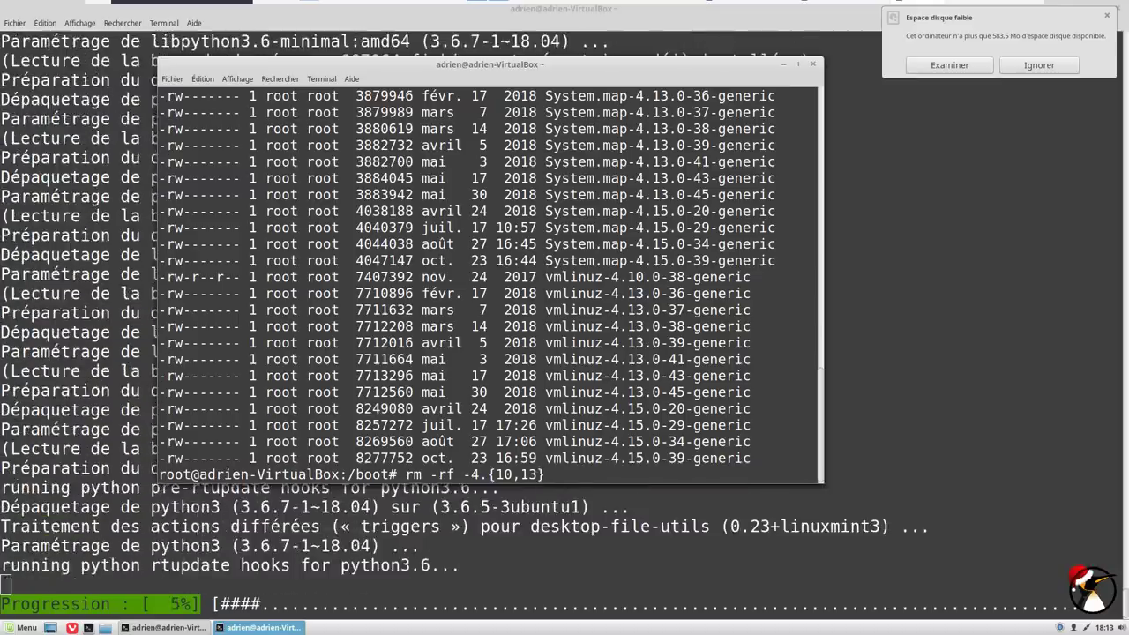
key(Return)
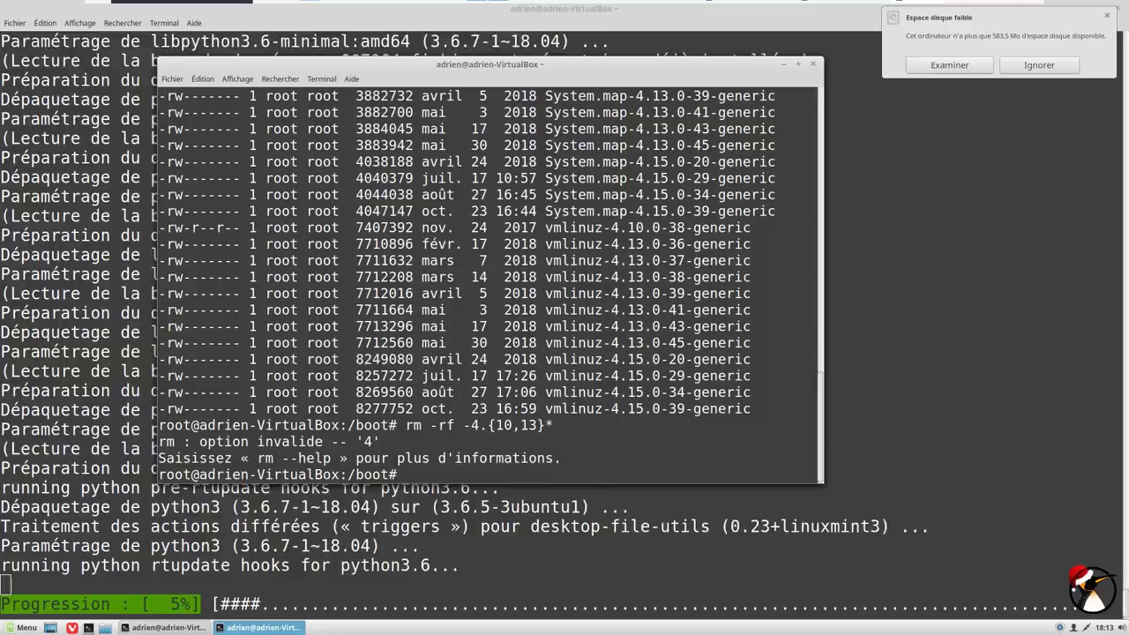
Delete the 4.10 and 4.13 kernel files from /boot with rm -rf *4.{10,13}* and list the directory with ls.
key(Up)
key(Left)
key(Left)
key(Left)
key(Left)
key(Left)
key(Left)
key(Left)
key(Left)
key(Left)
key(Left)
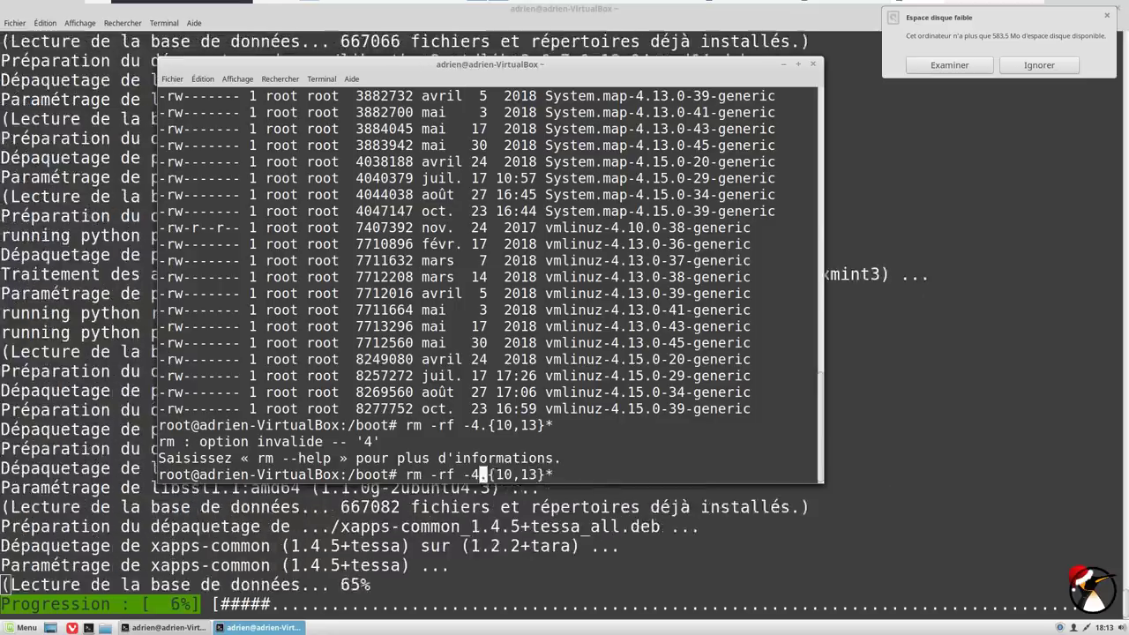
key(BackSpace)
text(*)
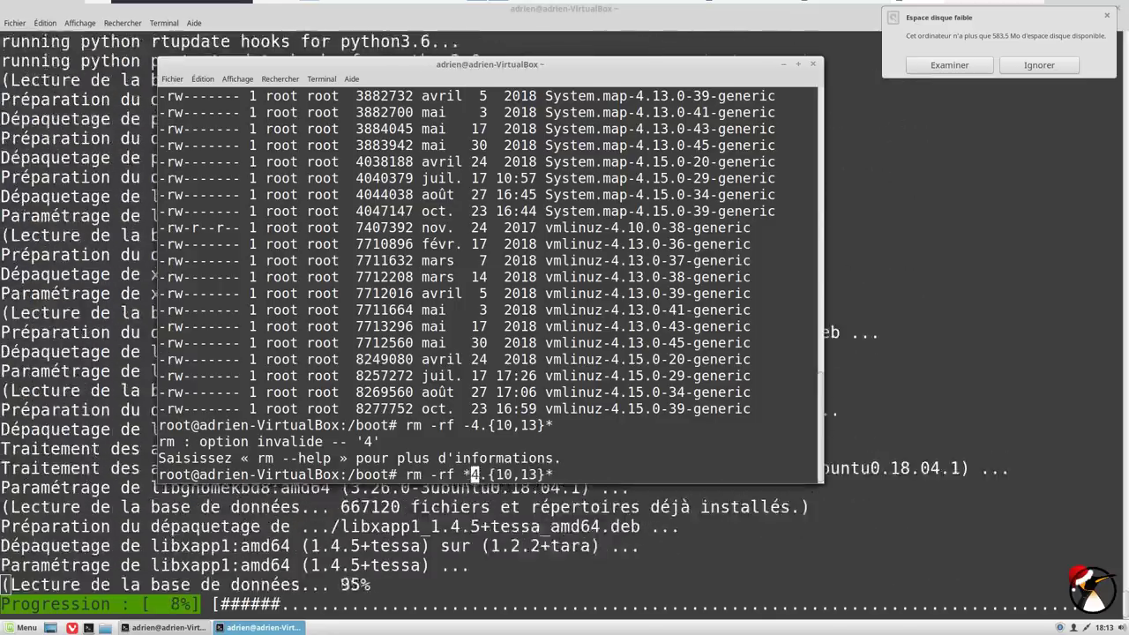
key(Return)
text(ls)
key(Return)
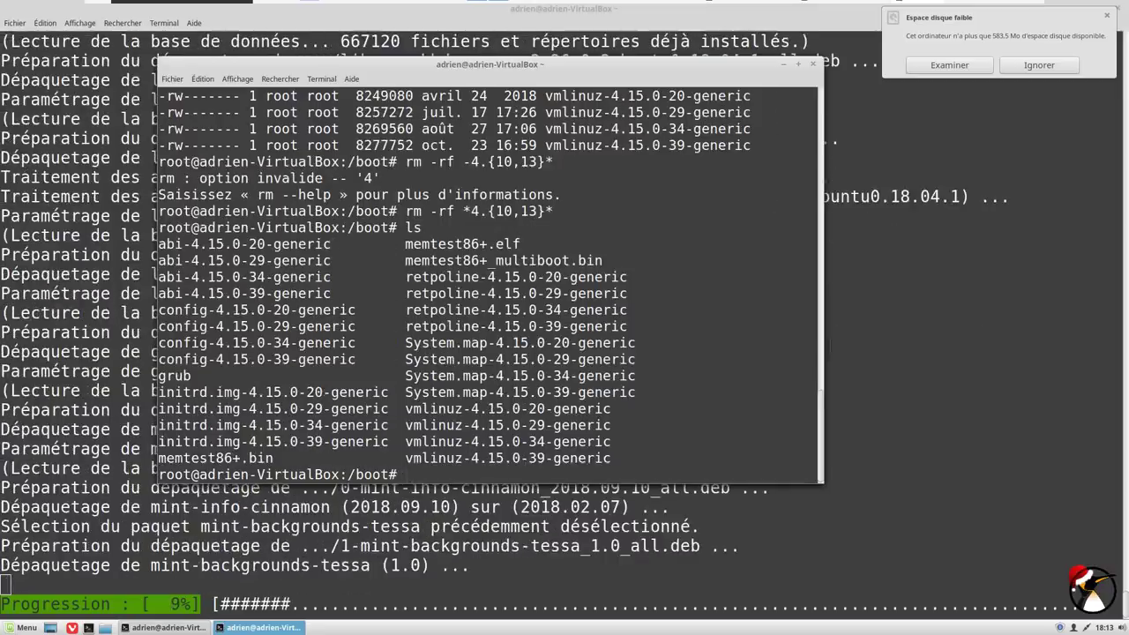
Delete the 4.15.0-20 and 4.15.0-29 kernel files from /boot with rm -rf *4.15.0-2* and list the directory with ls.
key(Up)
key(BackSpace)
key(BackSpace)
key(BackSpace)
key(BackSpace)
key(BackSpace)
key(BackSpace)
key(BackSpace)
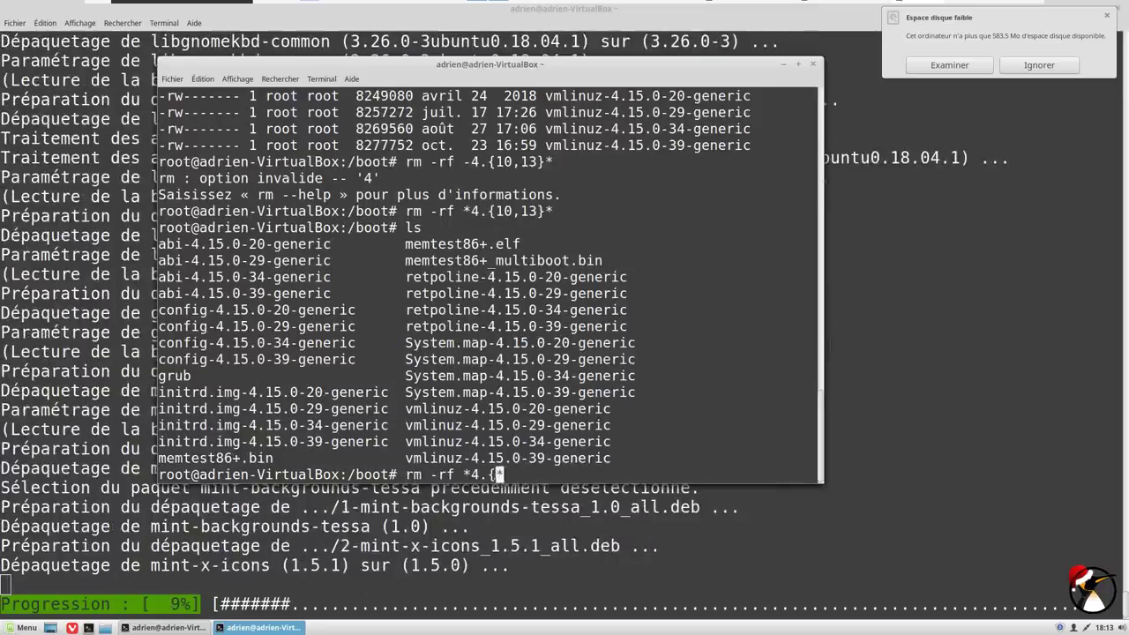
key(BackSpace)
text(15.0)
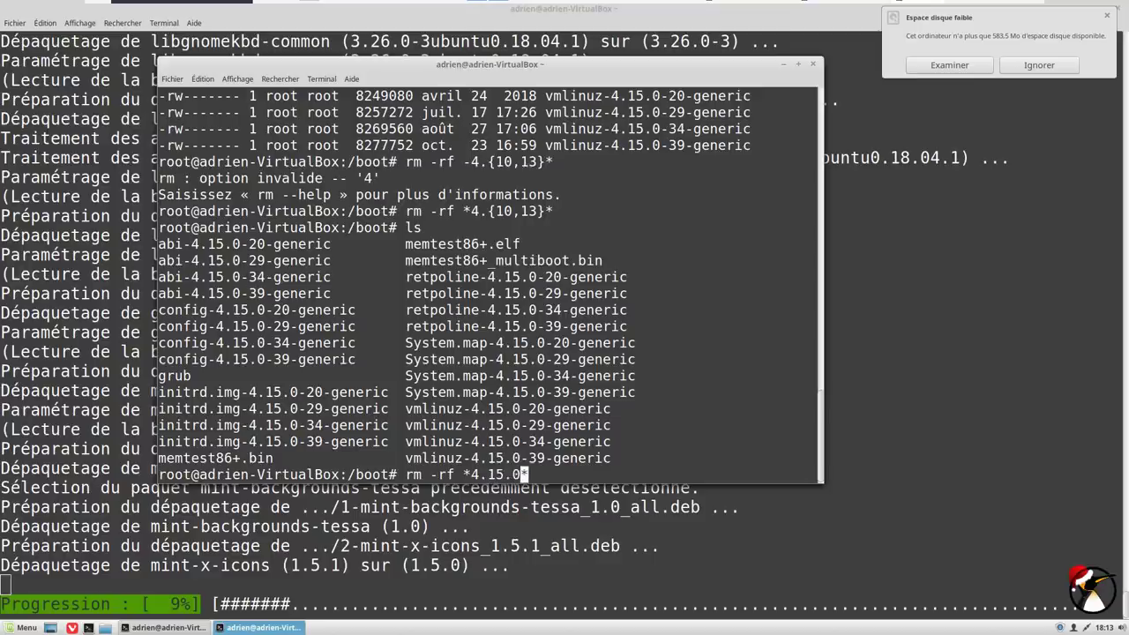
text(-2*)
key(Return)
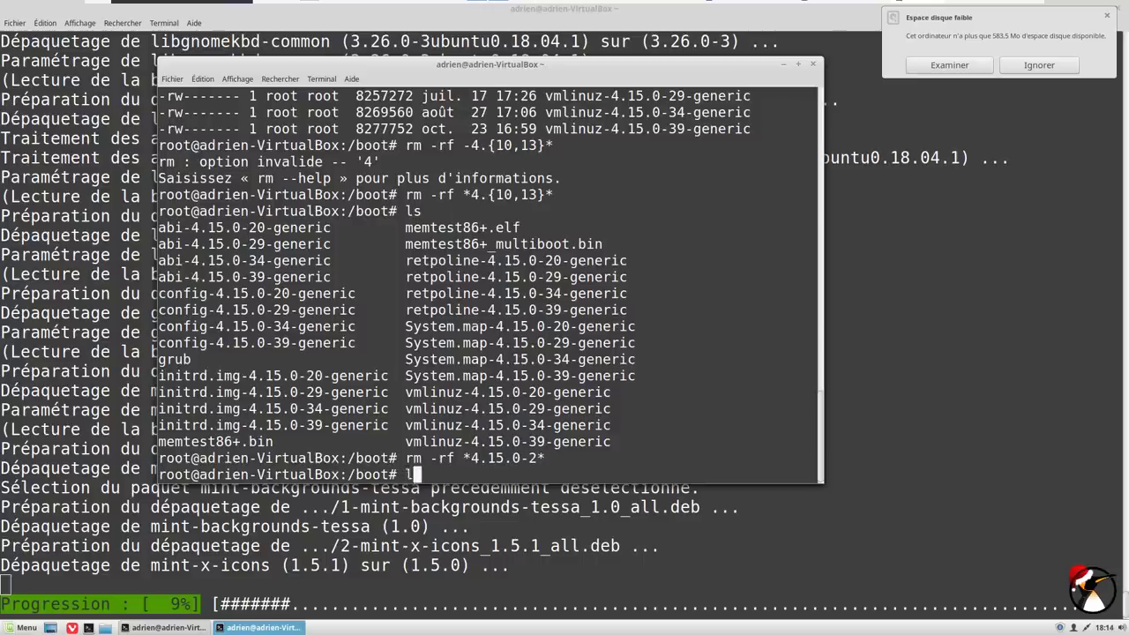
text(ls)
key(Return)
Change to the /lib/modules directory and list its kernel module folders with ls.
text(cd /)
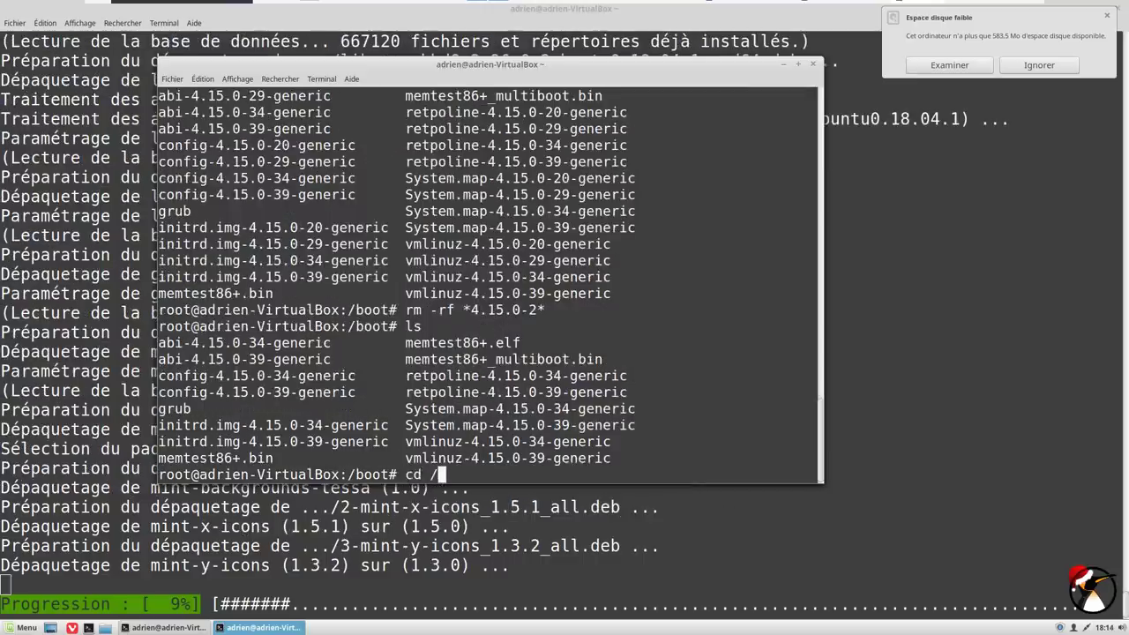
text(lib)
key(Return)
text(cd )
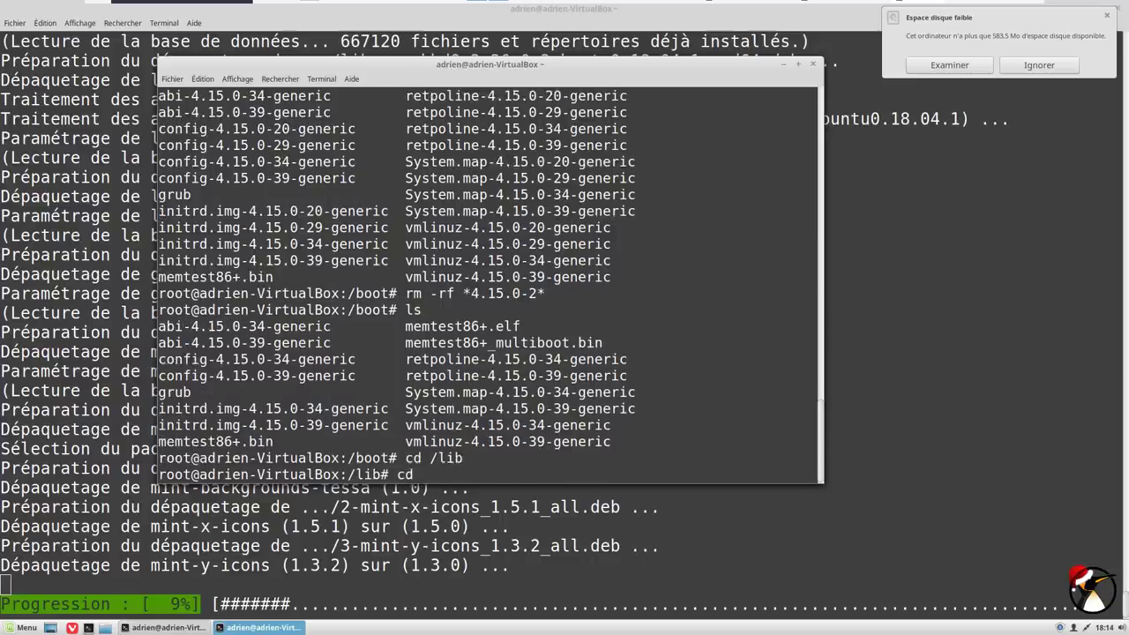
text(modu)
key(Tab)
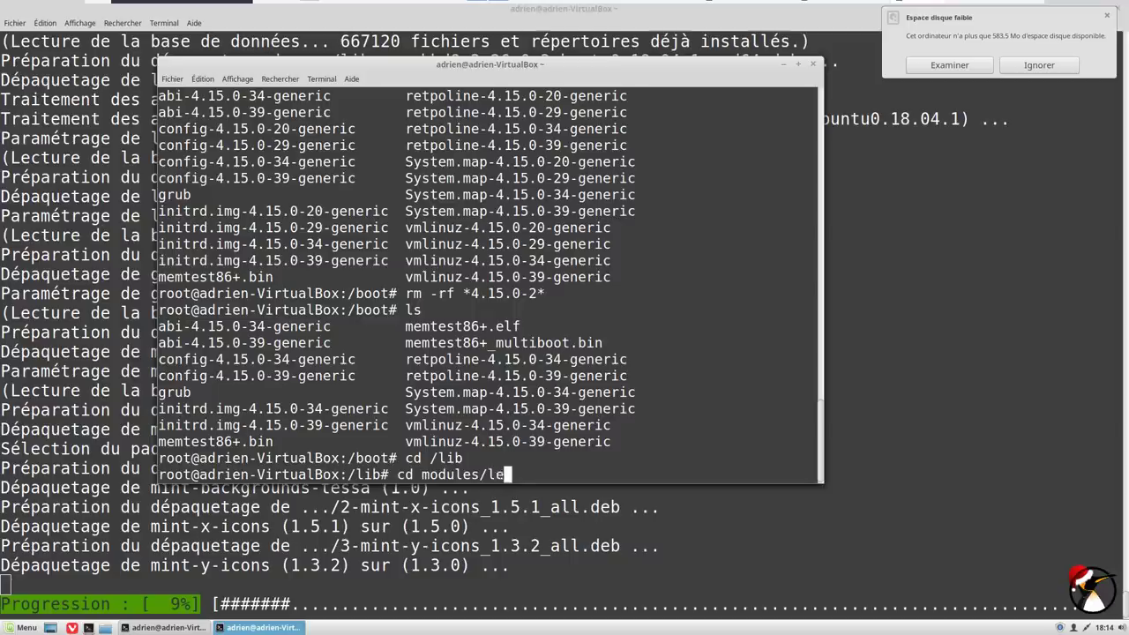
key(Return)
text(ls)
key(Return)
Delete the 4.15.0-20 and 4.15.0-29 module folders from /lib/modules with rm -rf *4.15.0-2*.
key(Up)
key(Up)
key(Up)
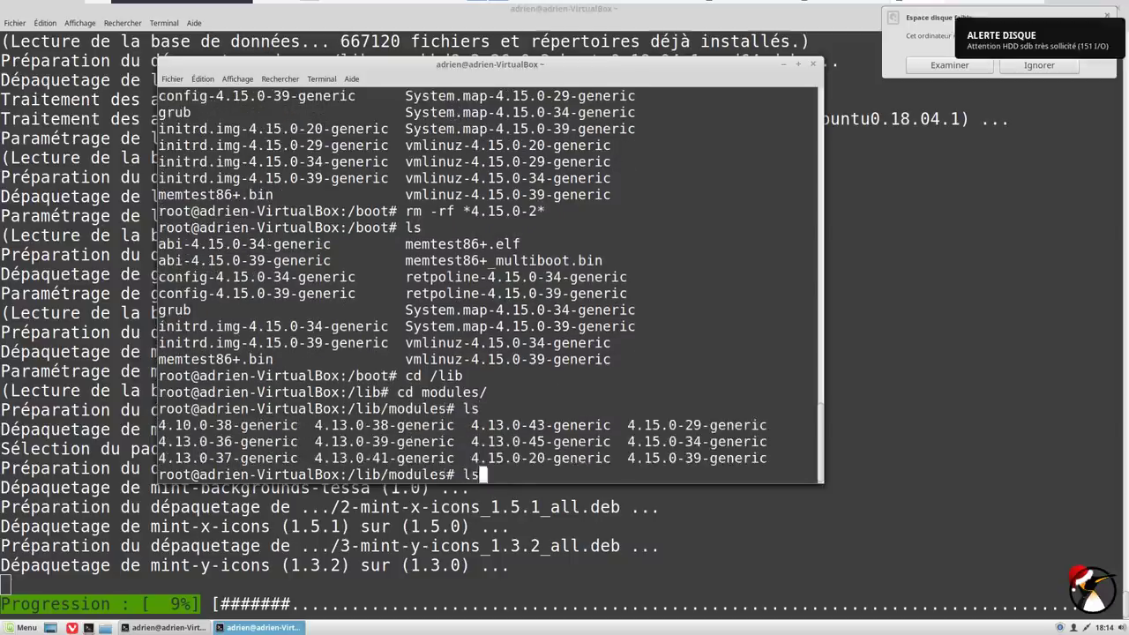
key(Down)
key(Down)
key(Up)
key(Up)
key(Up)
key(Up)
key(Return)
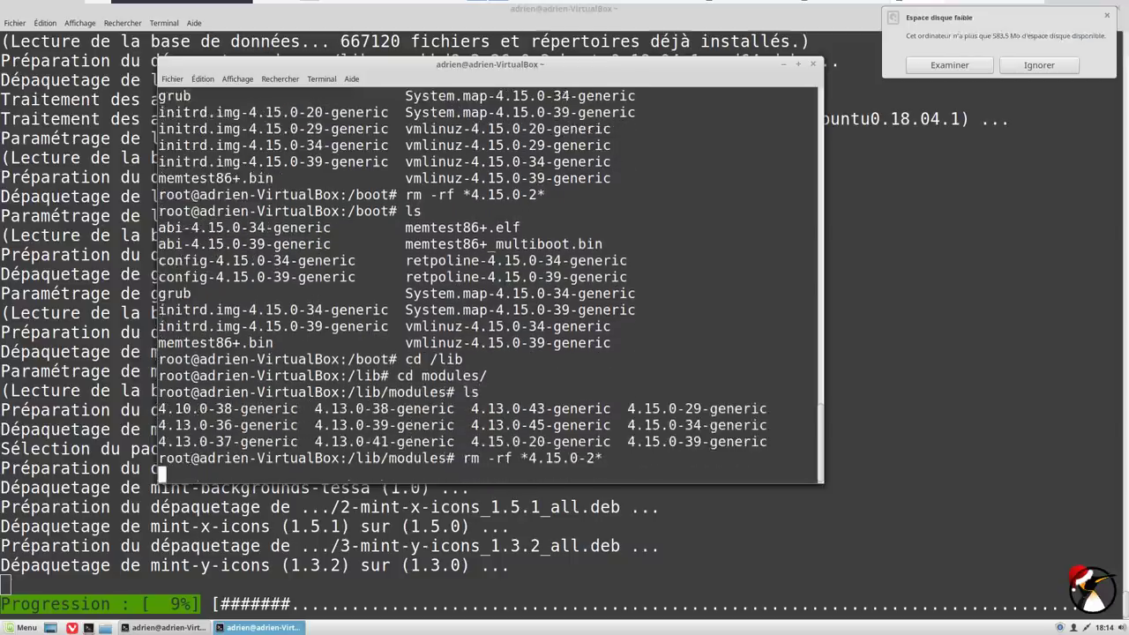
Delete the 4.10 and 4.13 module folders from /lib/modules with rm -rf *4.{10,13}*.
key(Up)
key(BackSpace)
key(BackSpace)
key(BackSpace)
key(BackSpace)
key(BackSpace)
key(BackSpace)
key(BackSpace)
text(rm -rf *4.{10,13}*)
key(Return)
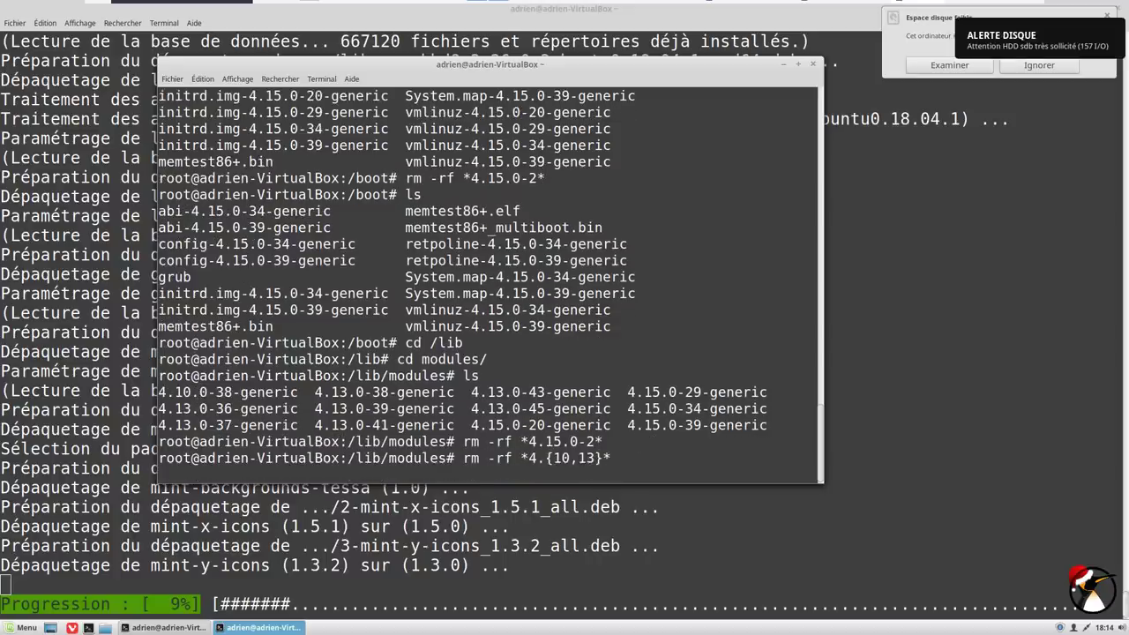
Display the disk usage with df -h and close the second terminal despite its running root shell.
text(df -h)
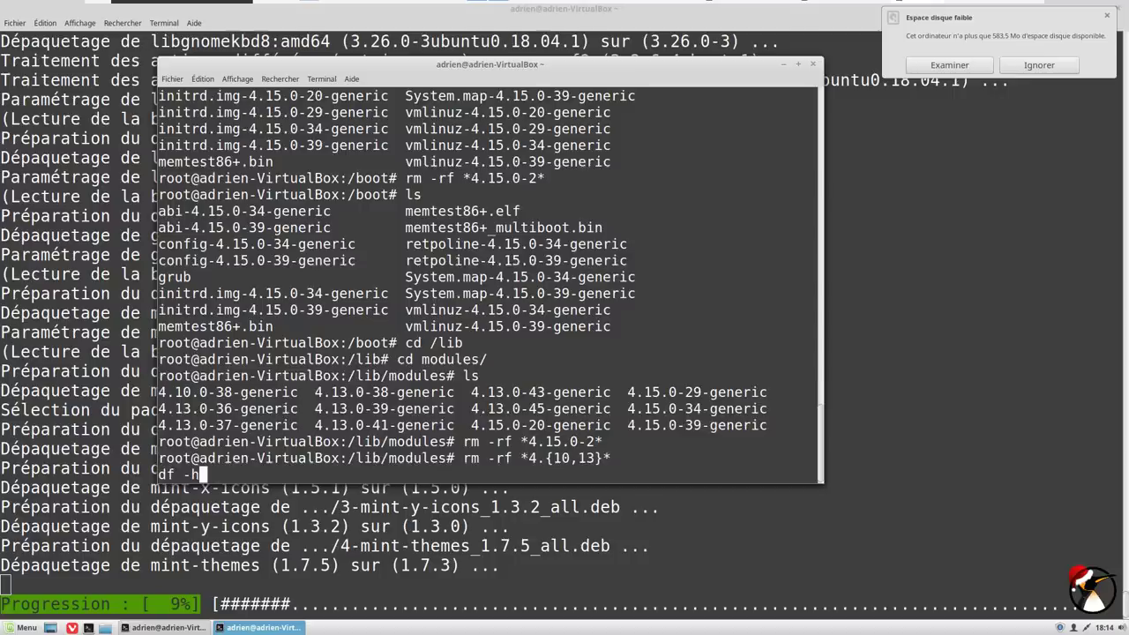
key(Return)
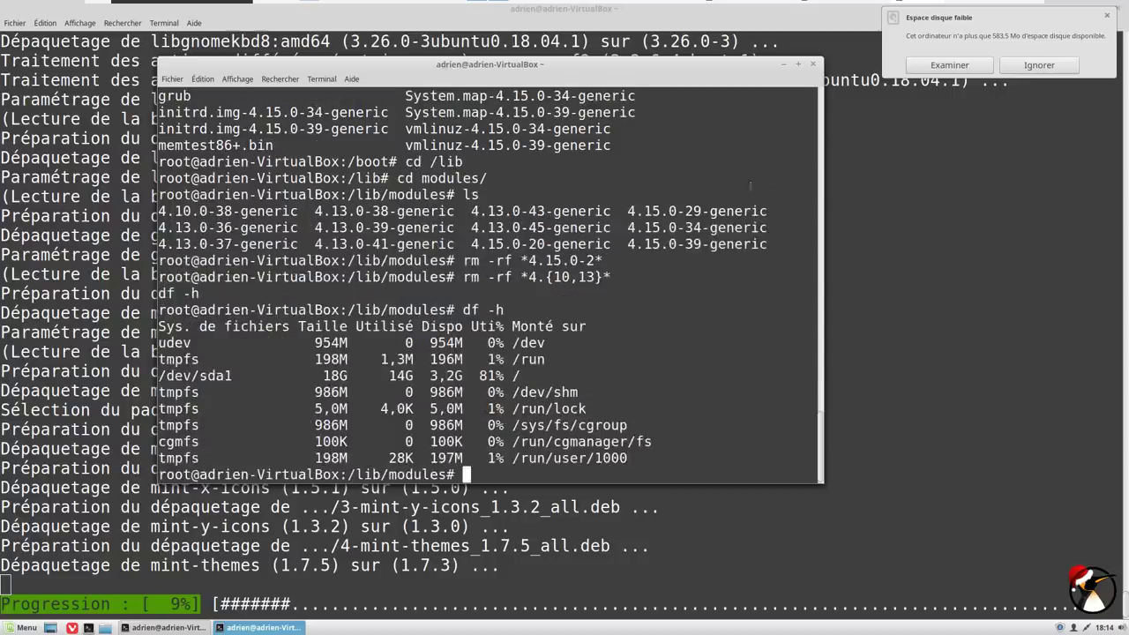
click(816, 66)
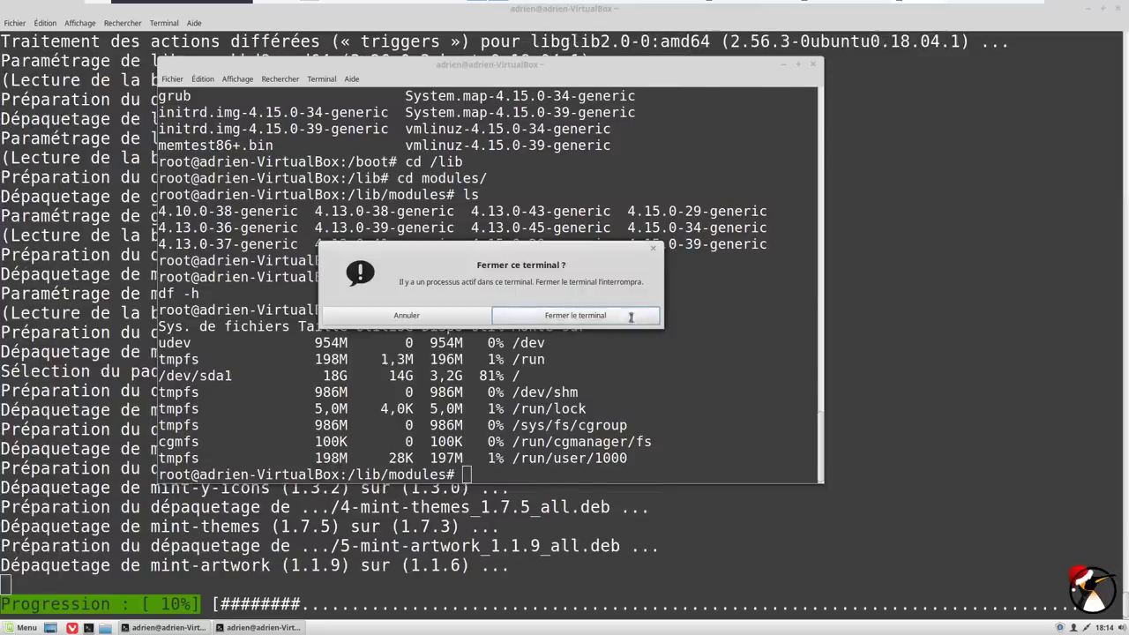
click(635, 323)
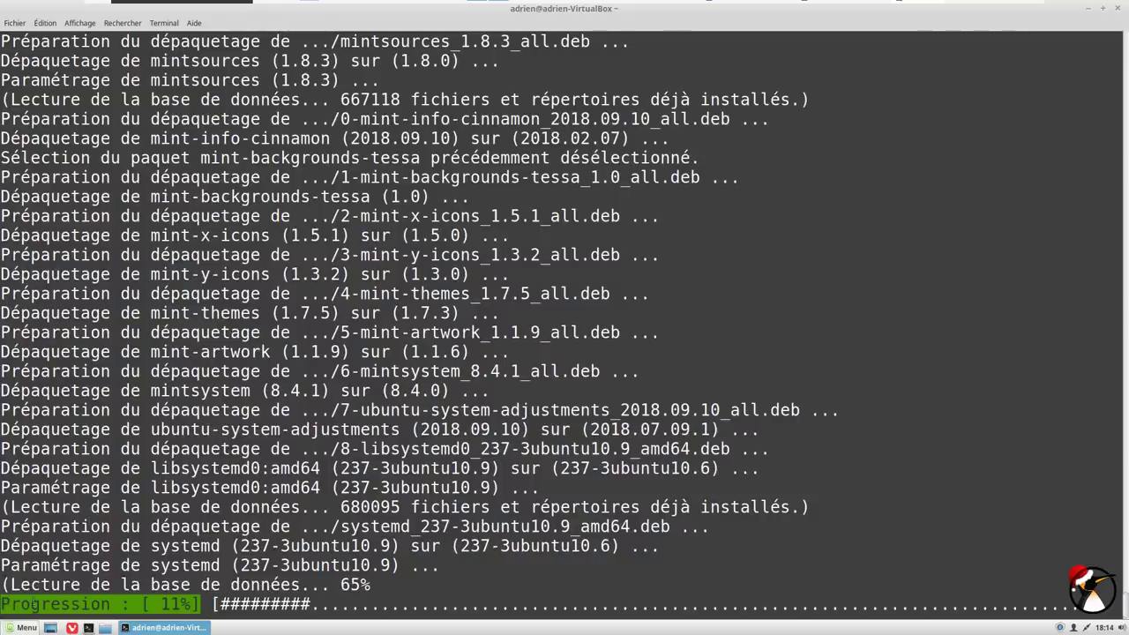
Examine the installed applications by category, including Graphisme, Internet, Son et vidéo and Administration.
key(super)
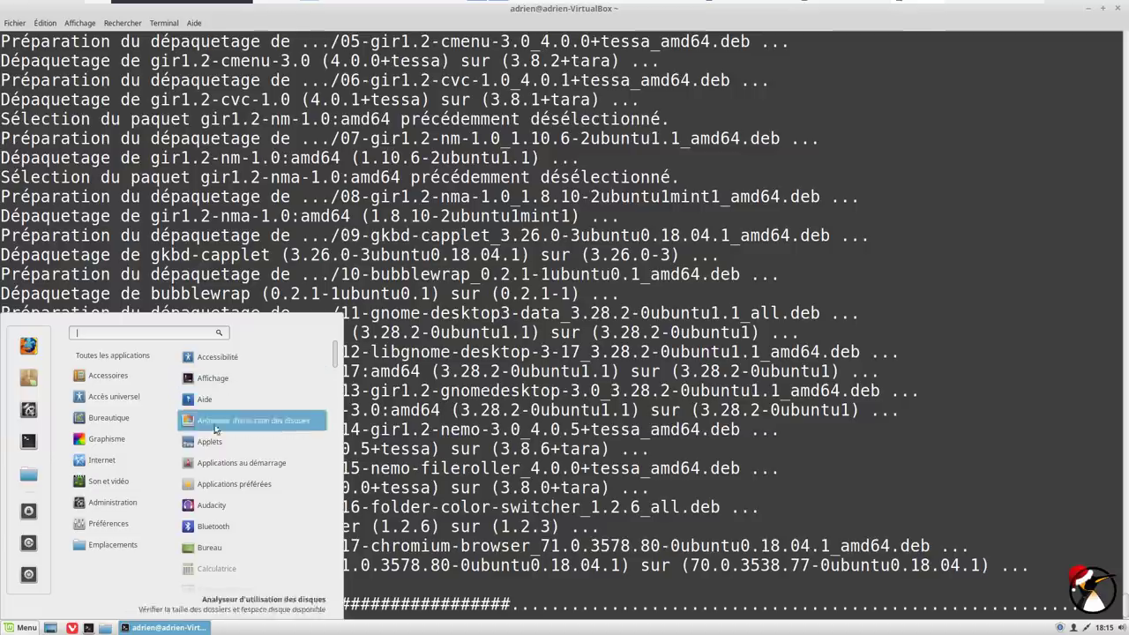
mouse_move(138, 403)
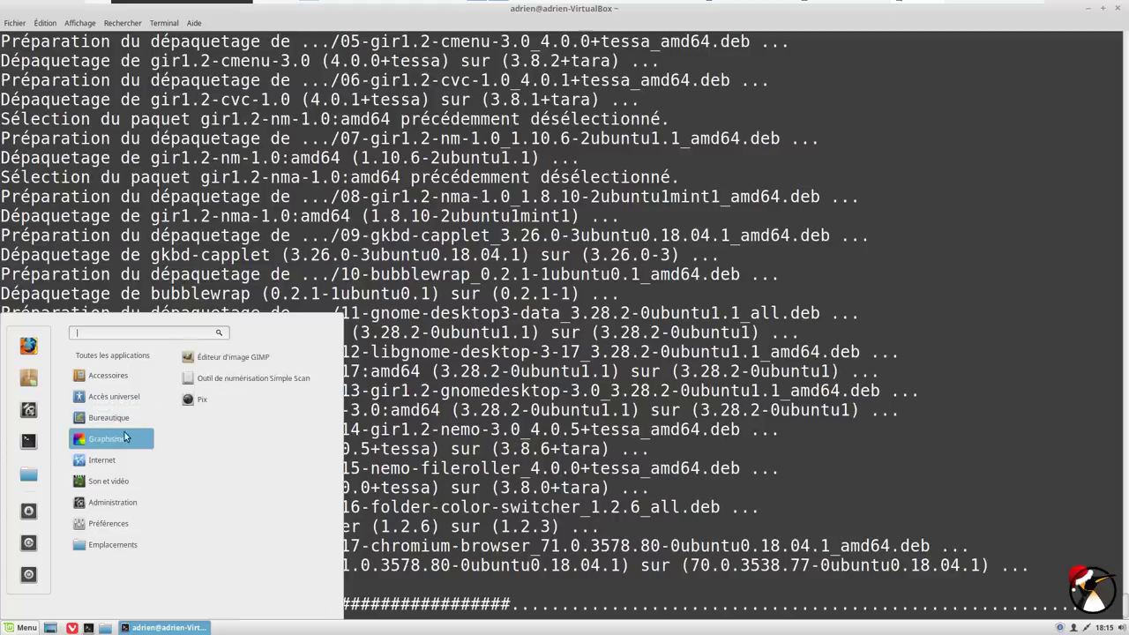
mouse_move(118, 461)
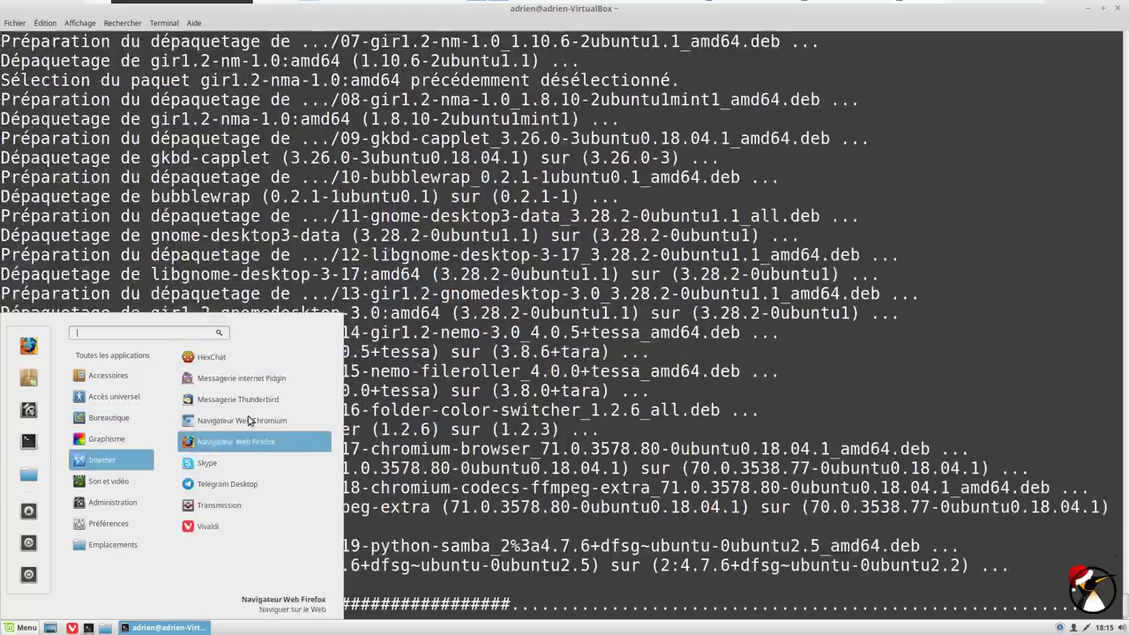
mouse_move(113, 438)
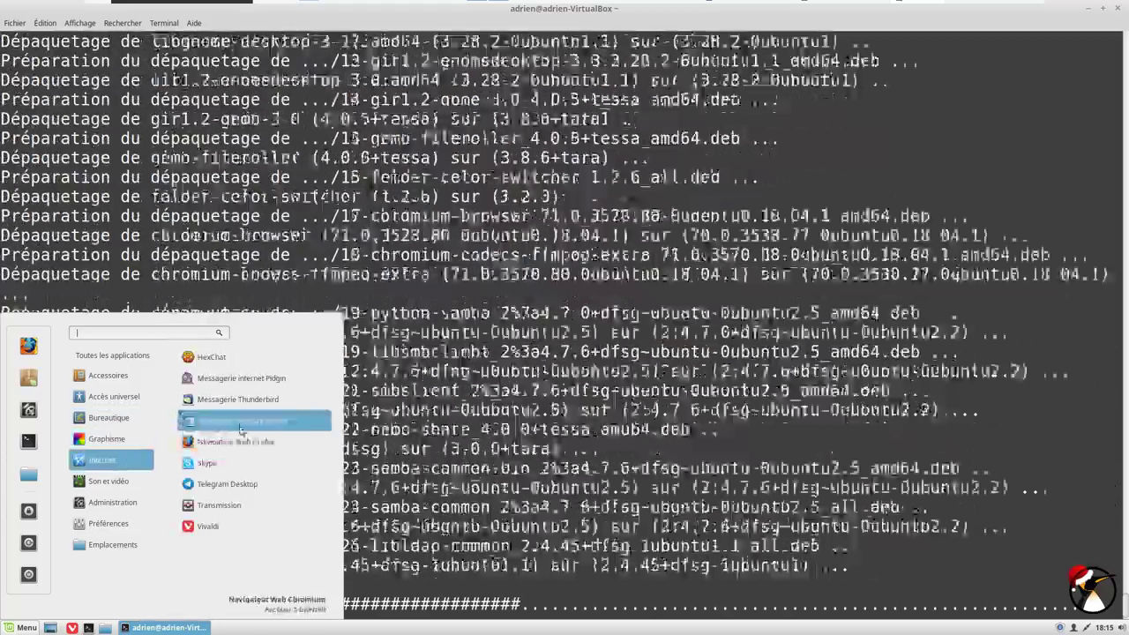
mouse_move(123, 483)
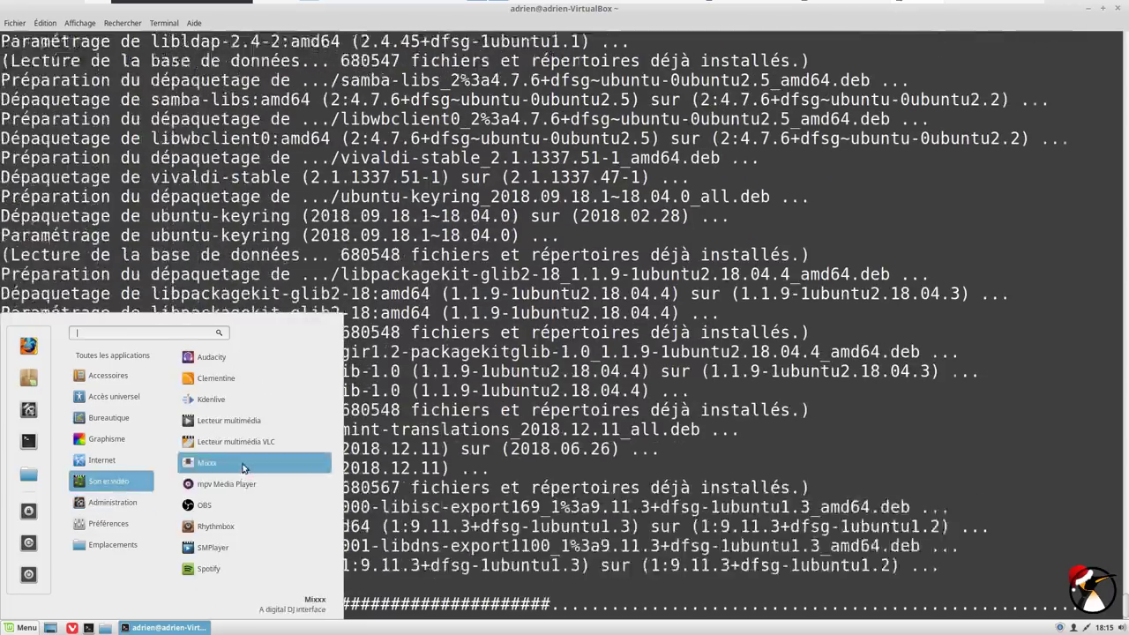
mouse_move(112, 501)
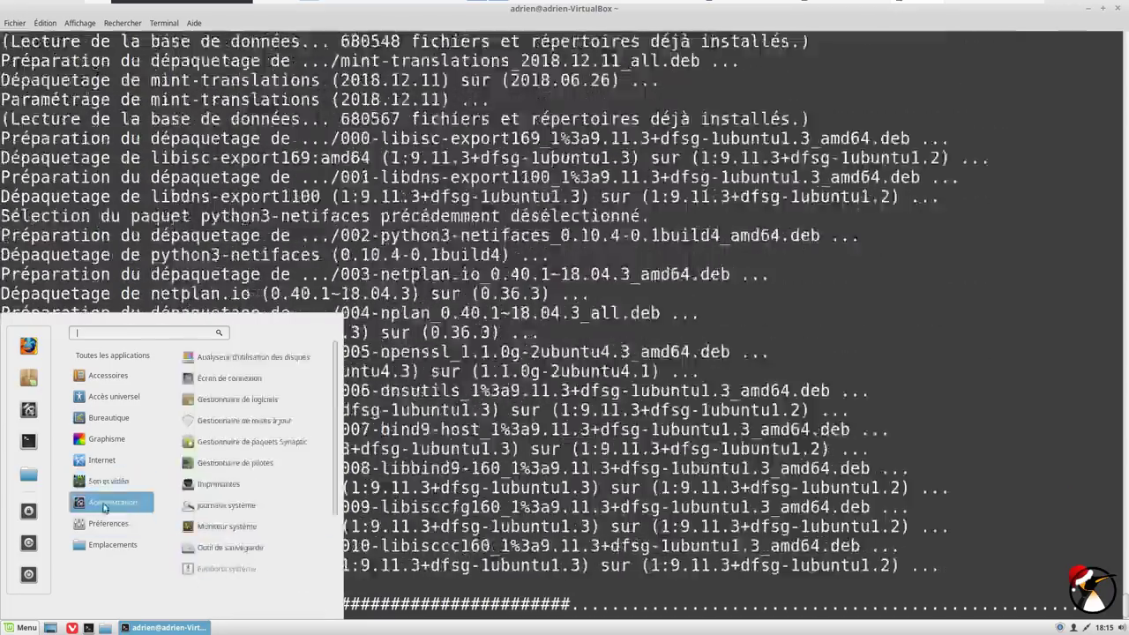
scroll(248, 541, down, 3)
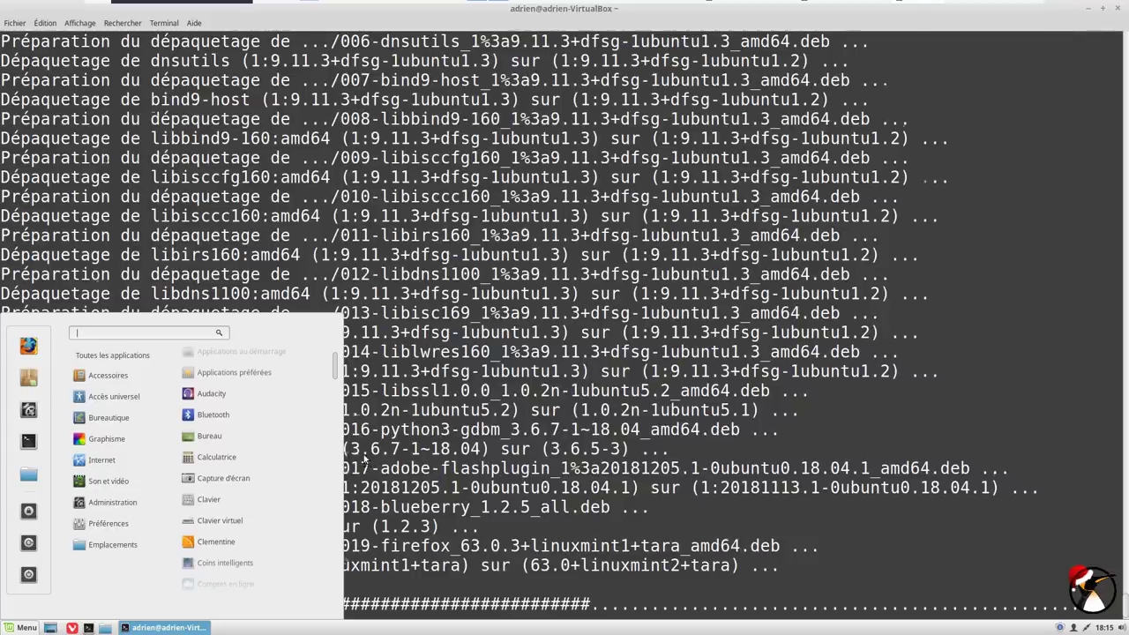
Launch LibreOffice Calc and the GIMP image editor while the upgrade runs.
mouse_move(88, 421)
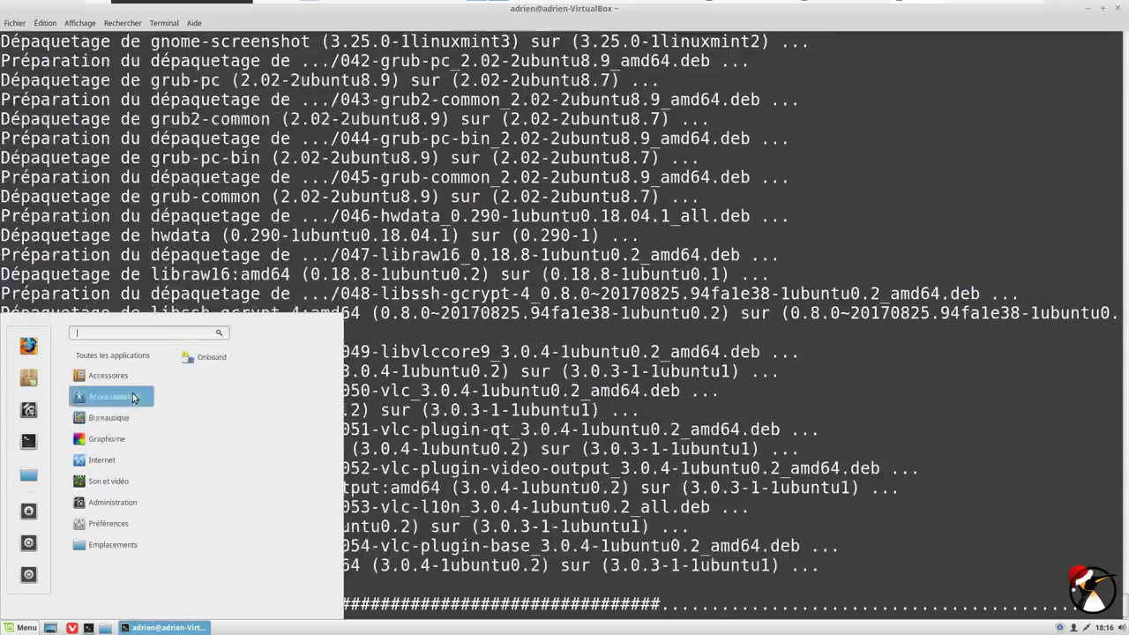
click(227, 420)
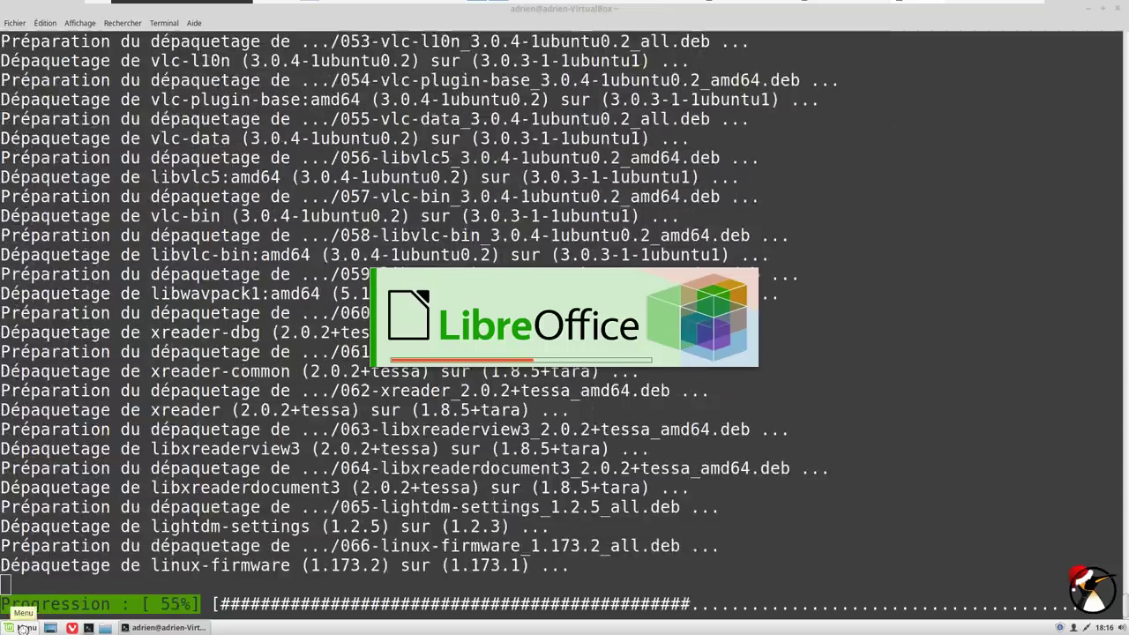
click(21, 627)
mouse_move(126, 441)
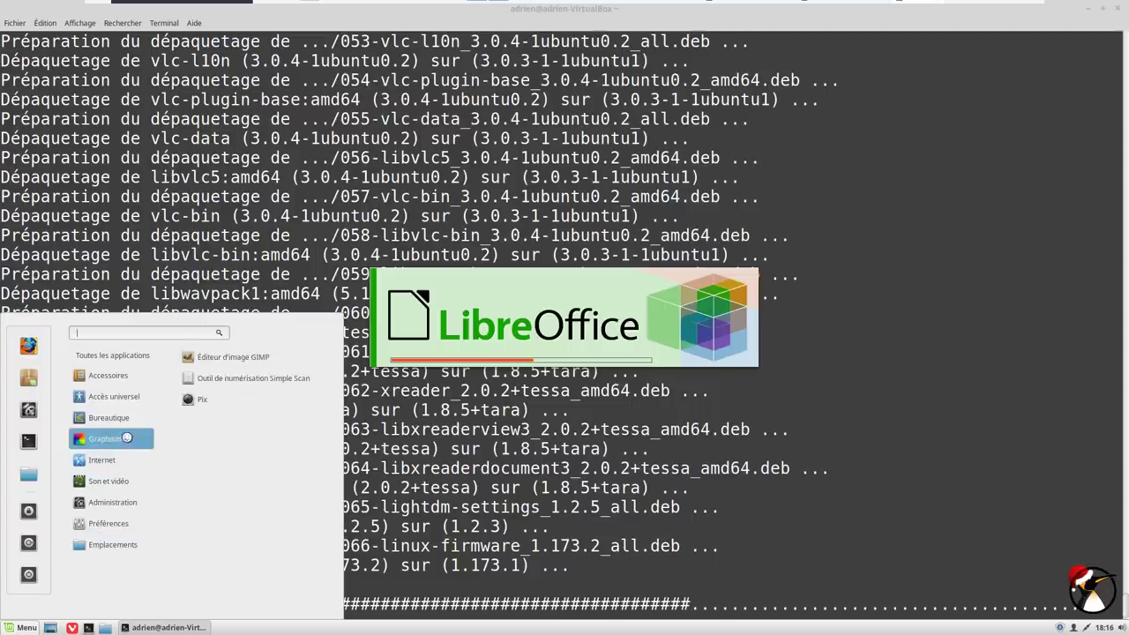
click(262, 362)
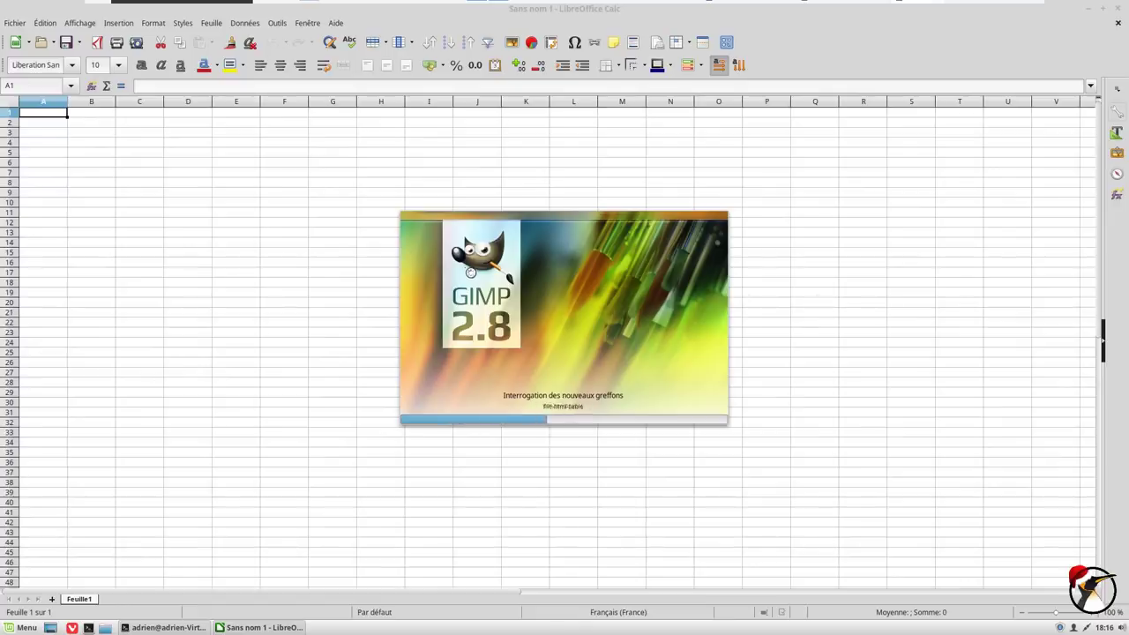
Show LibreOffice's version information from the Calc window.
click(335, 23)
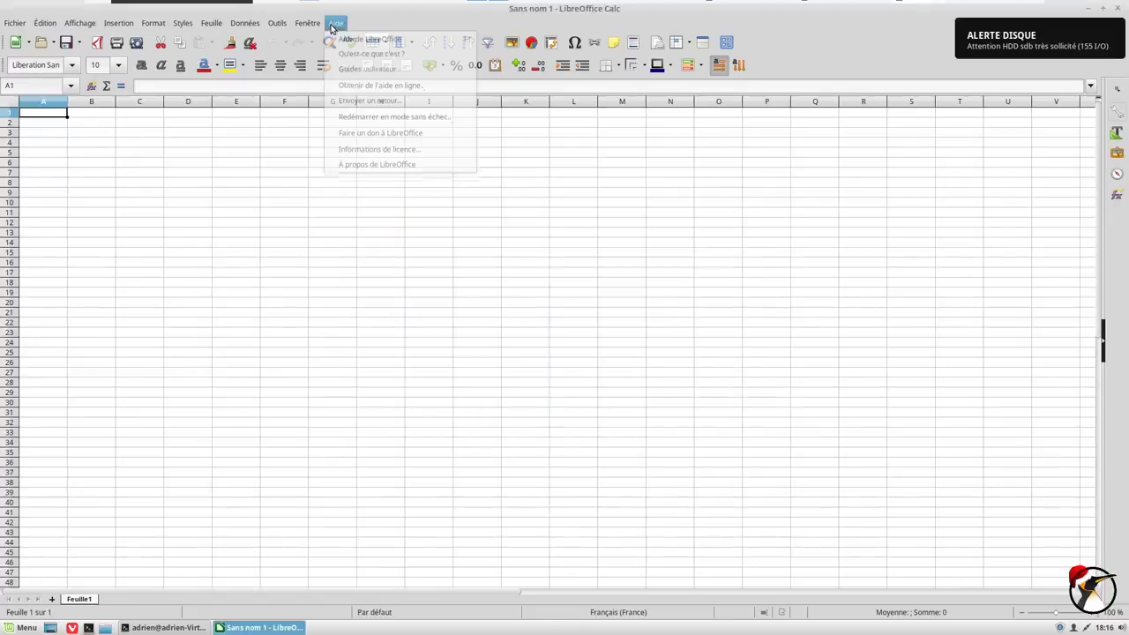
click(367, 172)
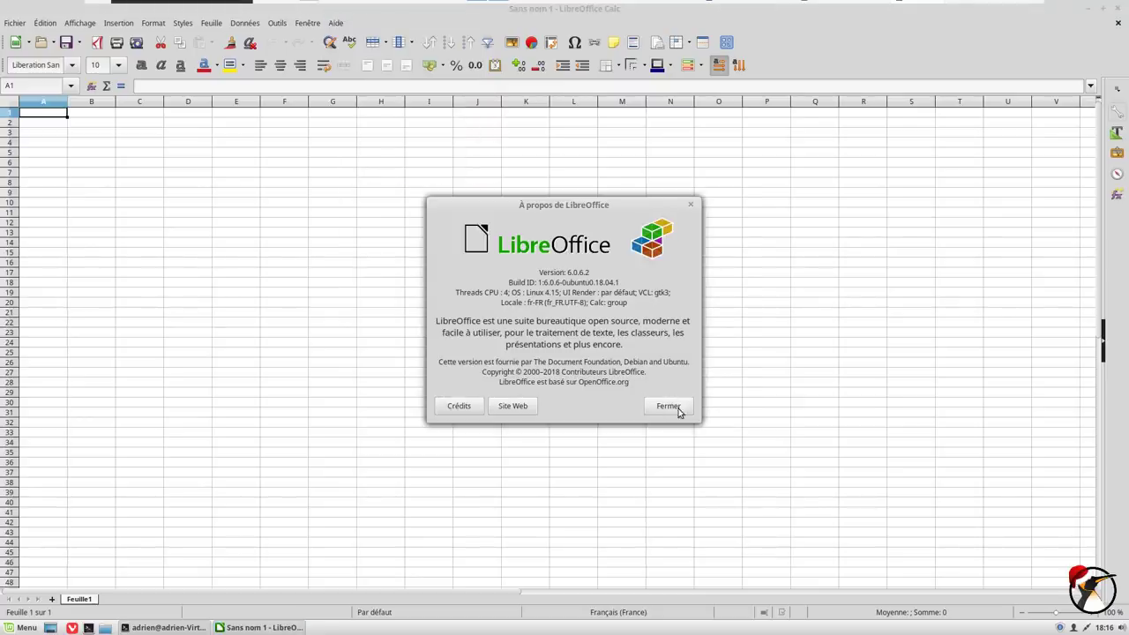
Close the LibreOffice version information and quit Calc.
click(676, 410)
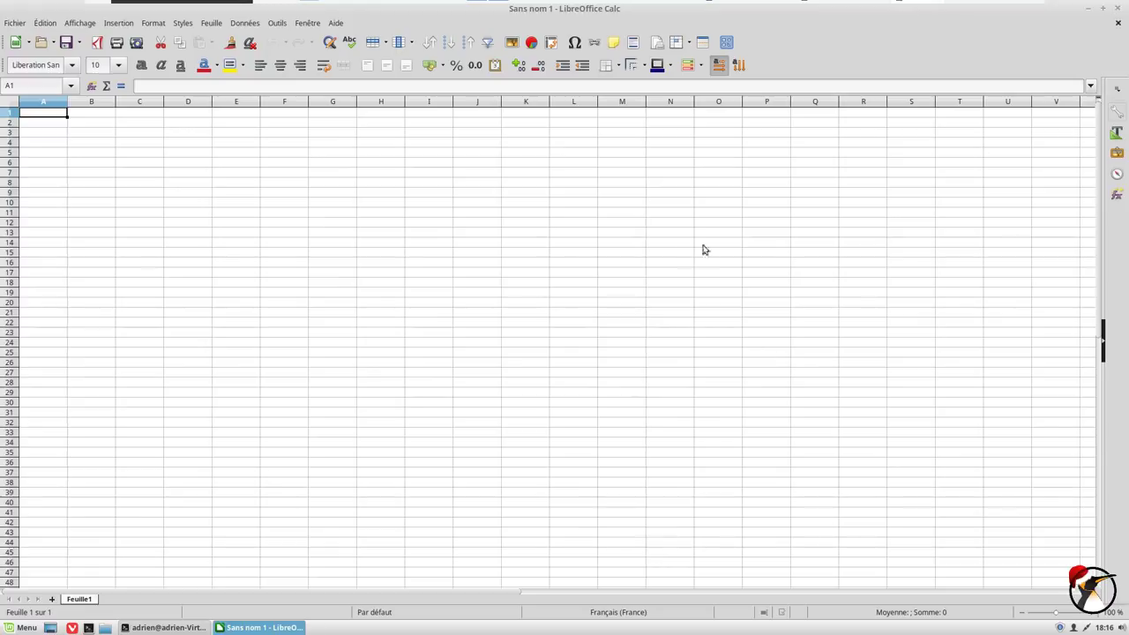
key(ctrl+q)
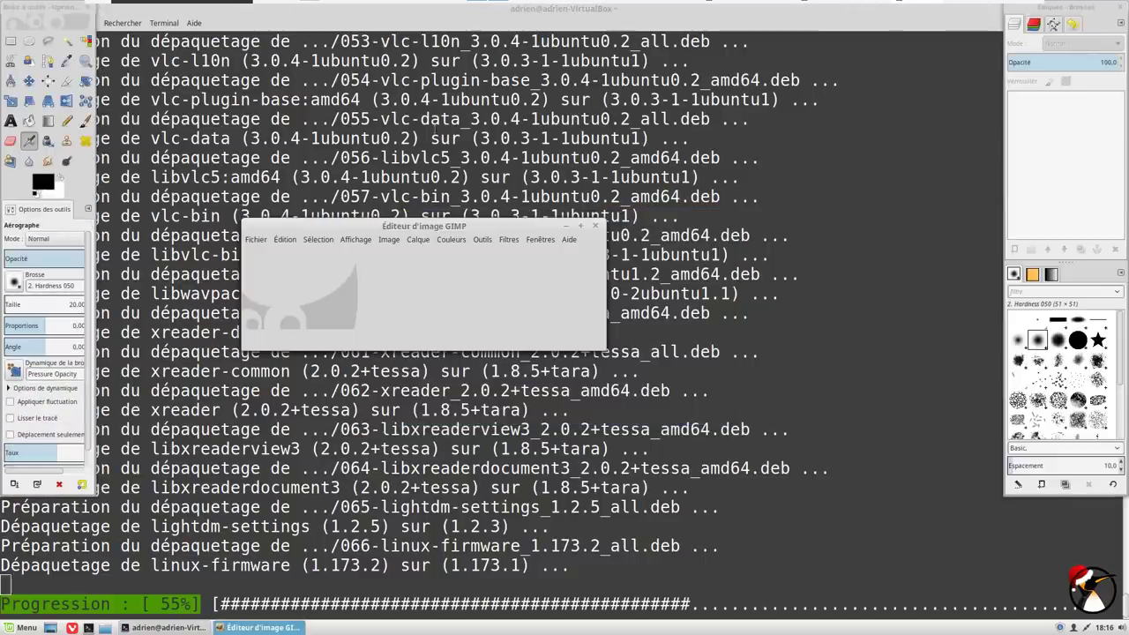
Show GIMP's version information, close it and quit GIMP.
drag(401, 231, 399, 106)
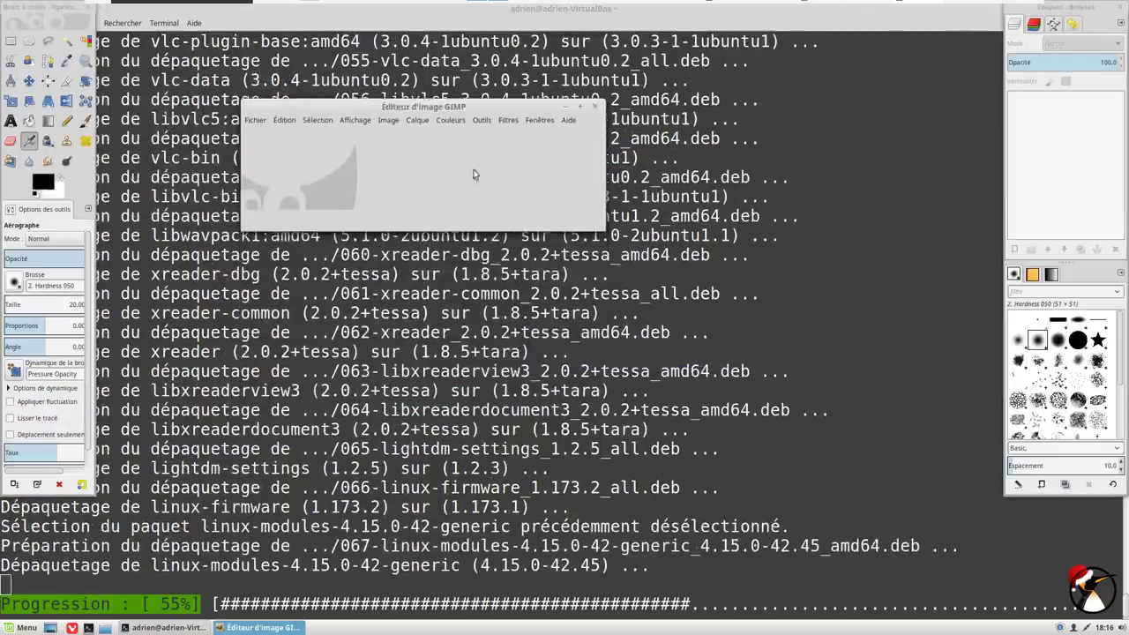
click(570, 120)
click(573, 176)
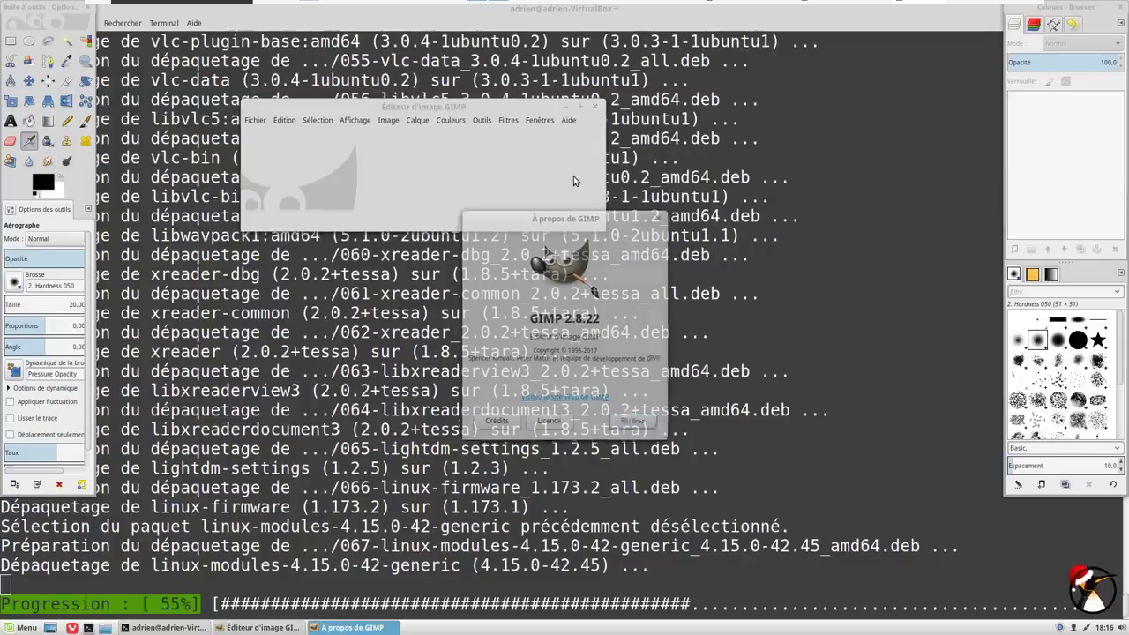
click(632, 424)
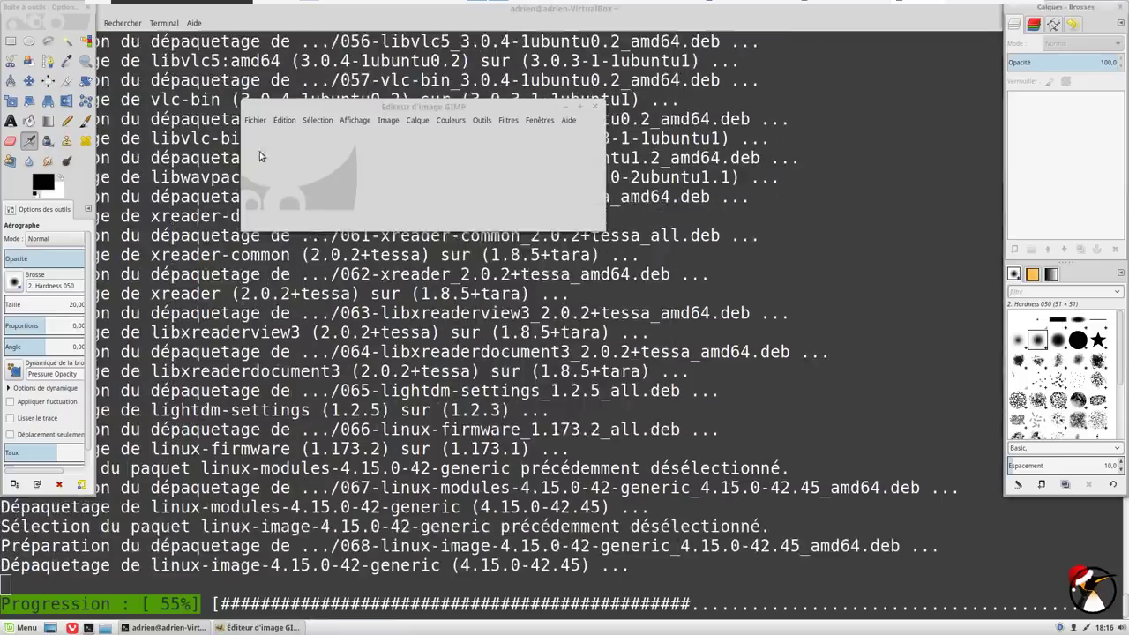
click(254, 120)
click(282, 418)
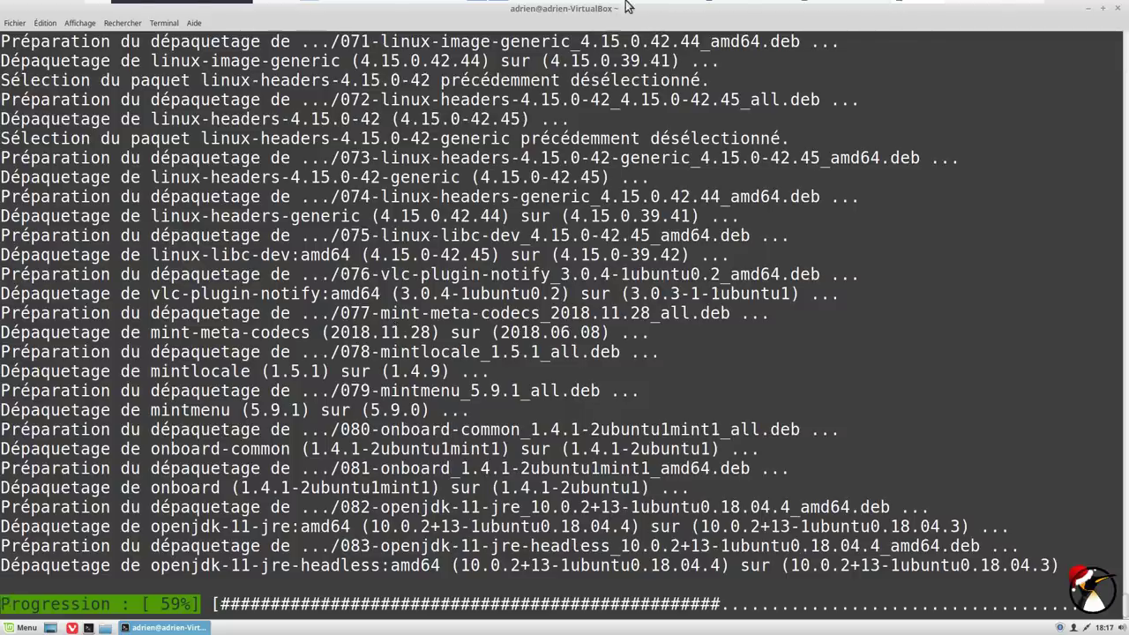
Open a second terminal window beside the running upgrade, clear the stray characters from its prompt and enlarge its text.
mouse_move(621, 7)
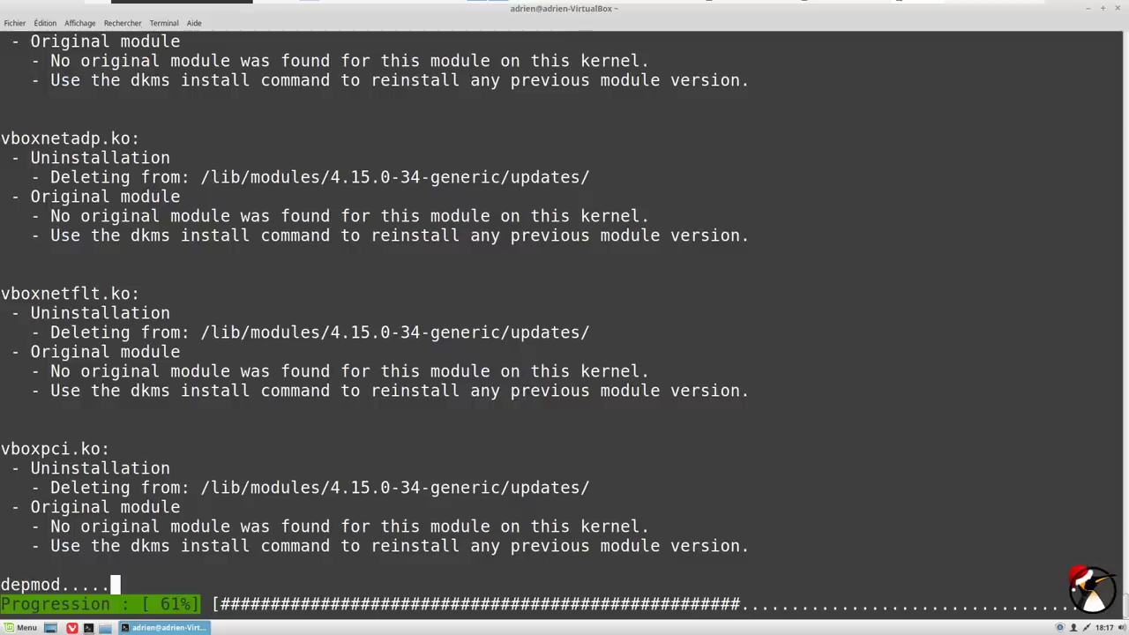
click(15, 23)
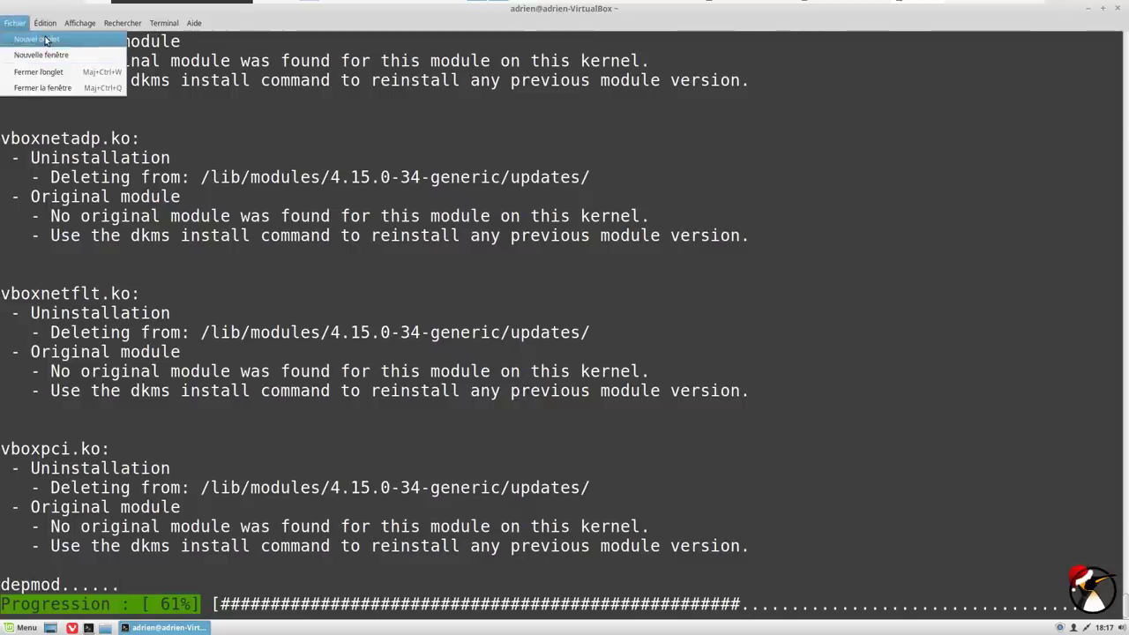
click(41, 49)
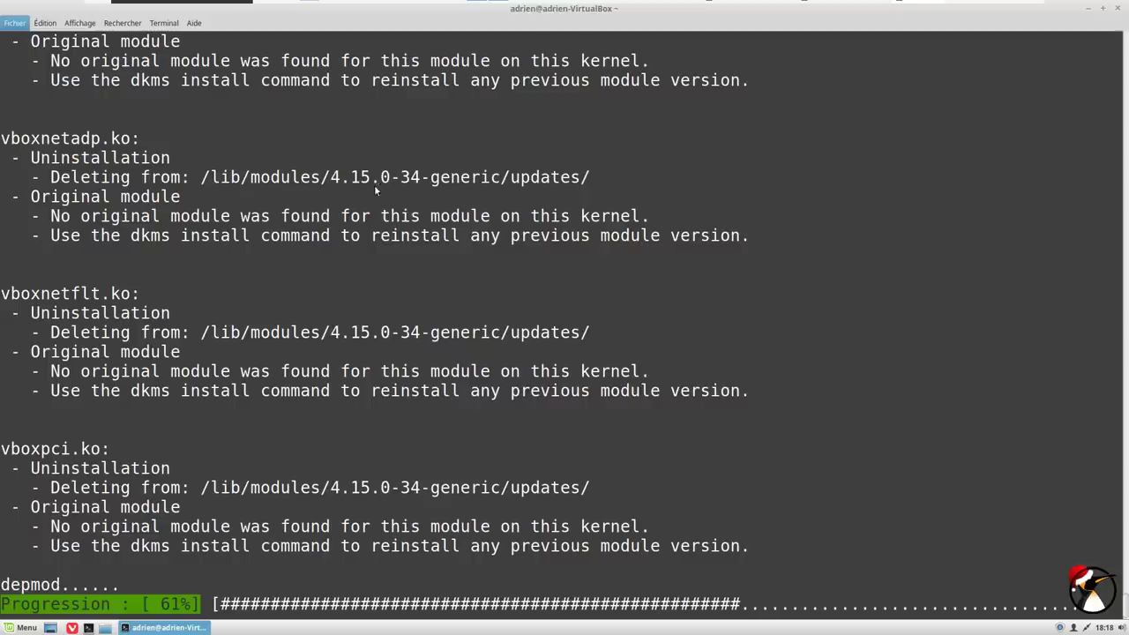
drag(462, 186, 347, 129)
text(;6~;6~;6)
key(BackSpace)
key(BackSpace)
key(BackSpace)
key(BackSpace)
key(BackSpace)
key(BackSpace)
key(BackSpace)
key(BackSpace)
key(ctrl+plus)
key(ctrl+plus)
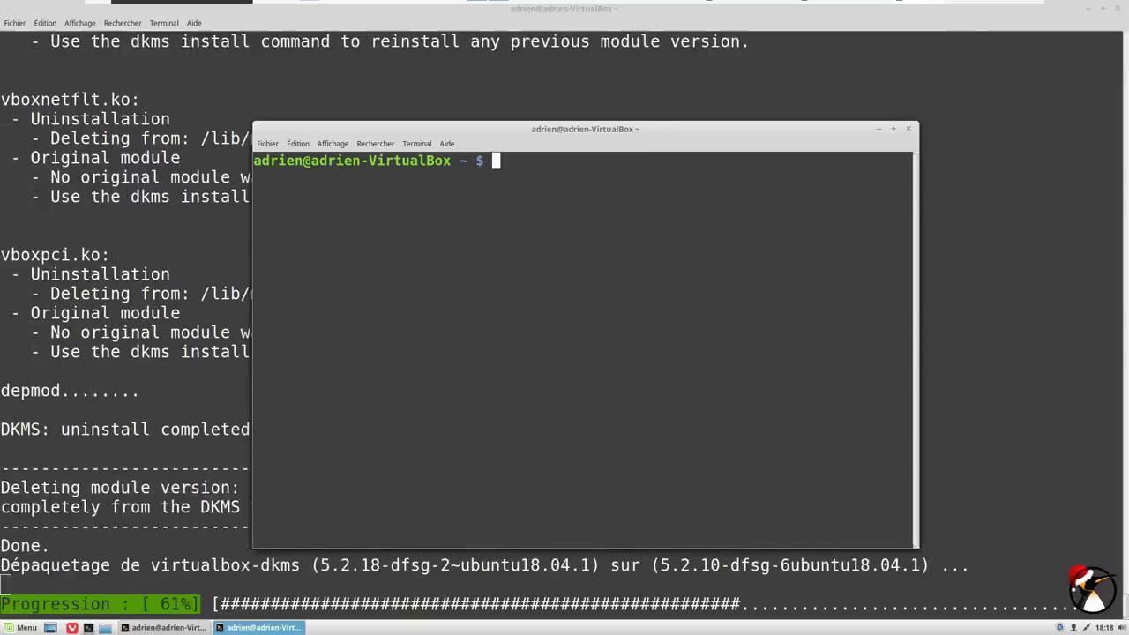
Cancel the partial sudo command and display the disk usage with df -h in the second terminal.
text(sudo -)
key(BackSpace)
key(ctrl+c)
text(df -h)
key(Return)
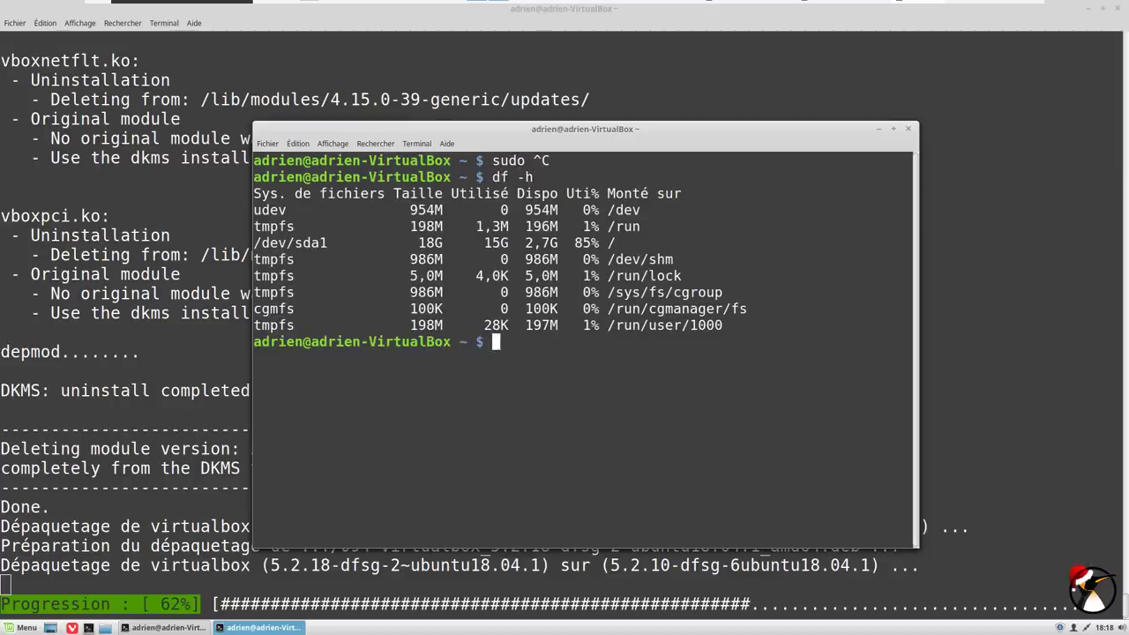
Query the filesystem's creation date with sudo tune2fs -l /dev/sda1 | grep created, entering the account password.
text(sudo tune2fs )
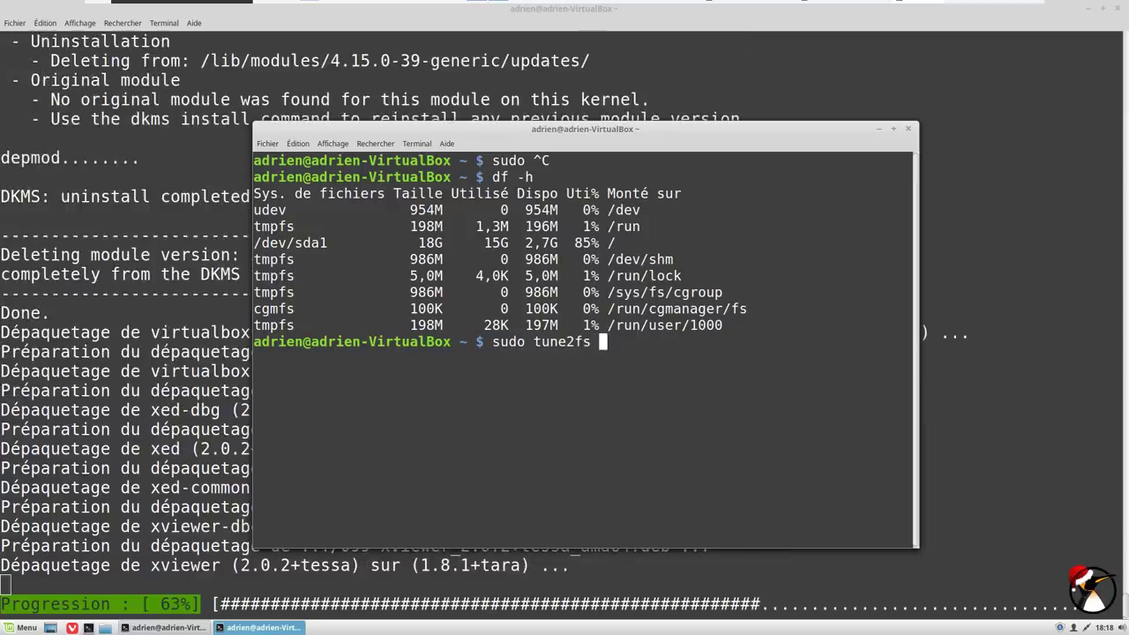
text(-l /d)
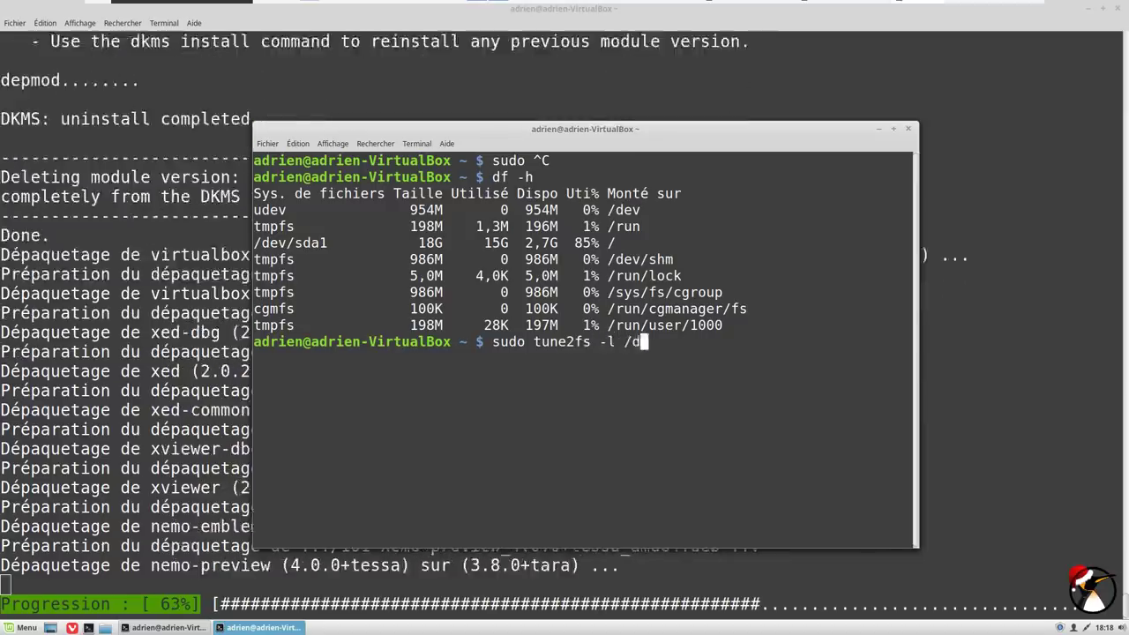
text(ev/sda1)
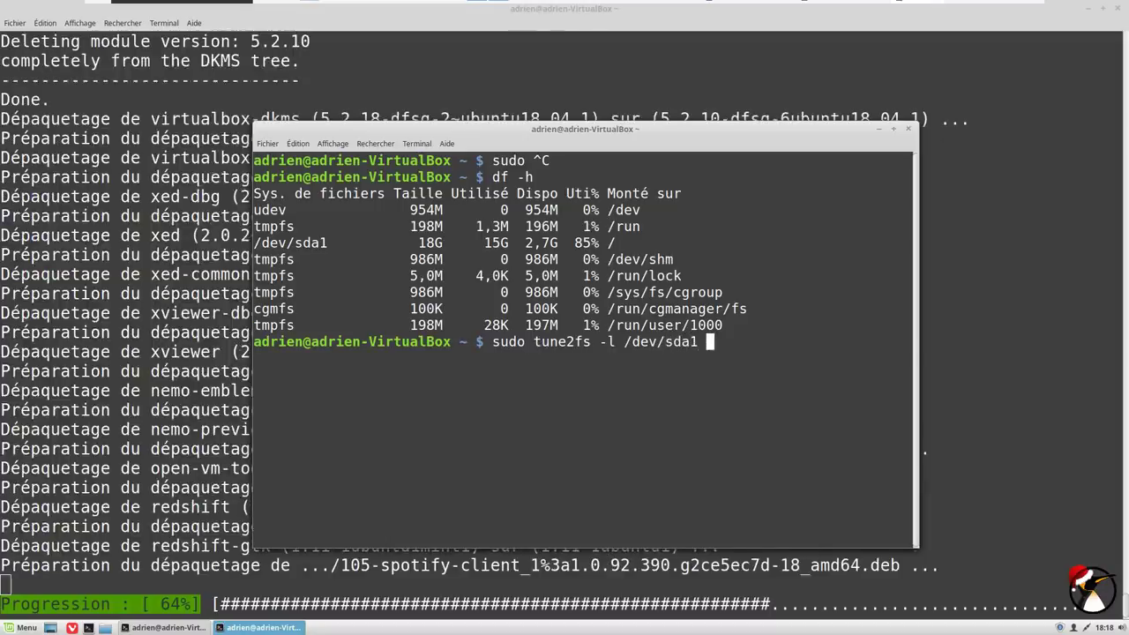
text( | grep creat)
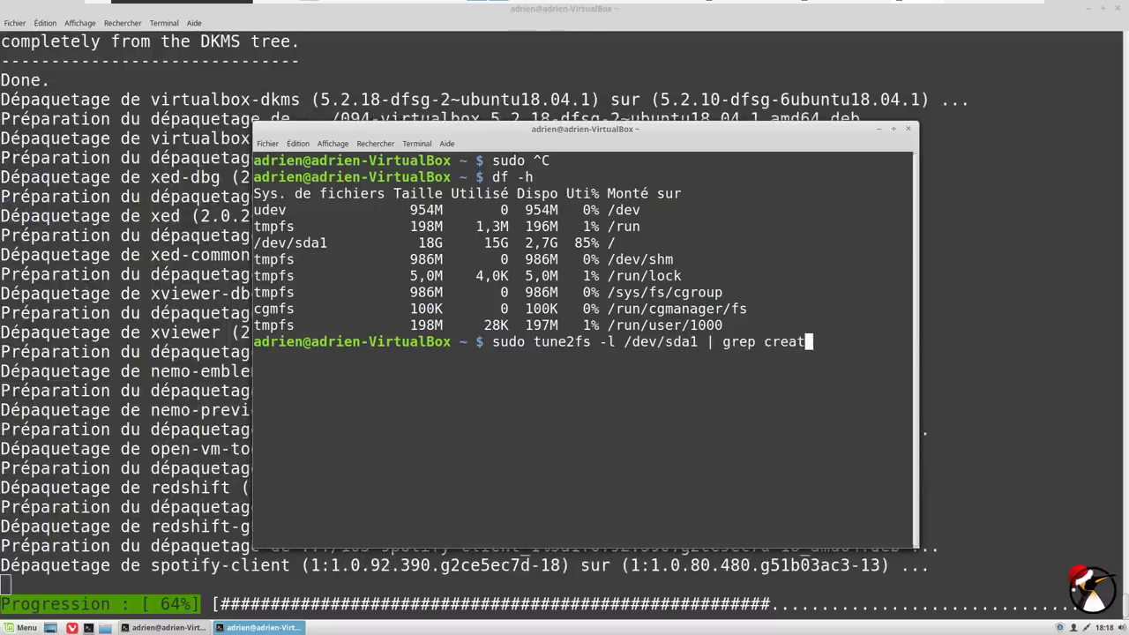
text(ed)
key(Return)
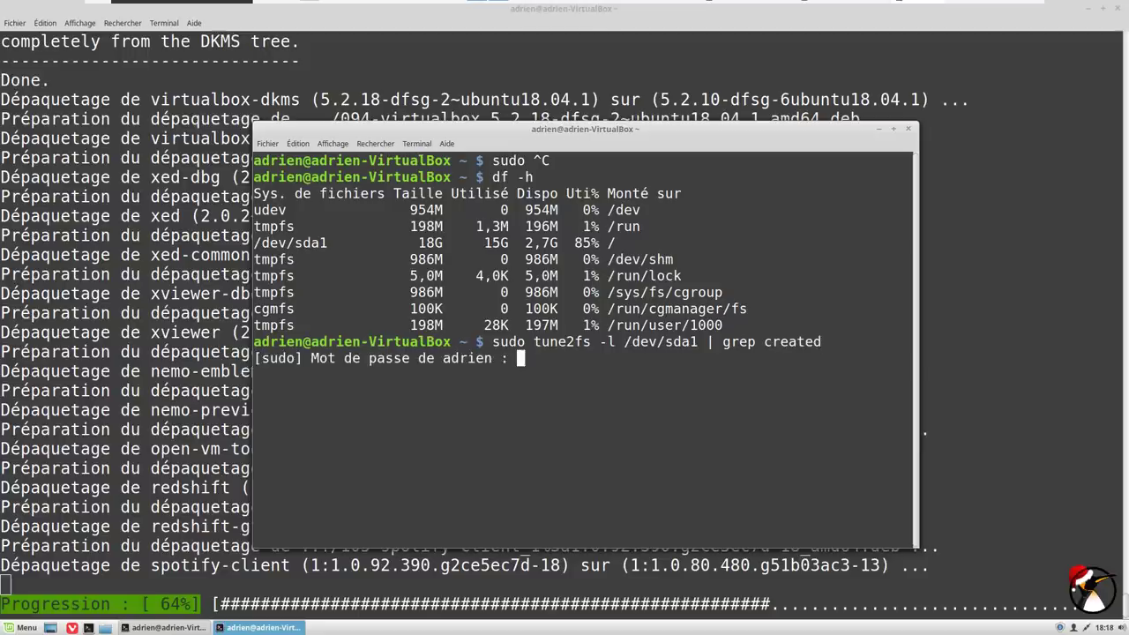
key(Return)
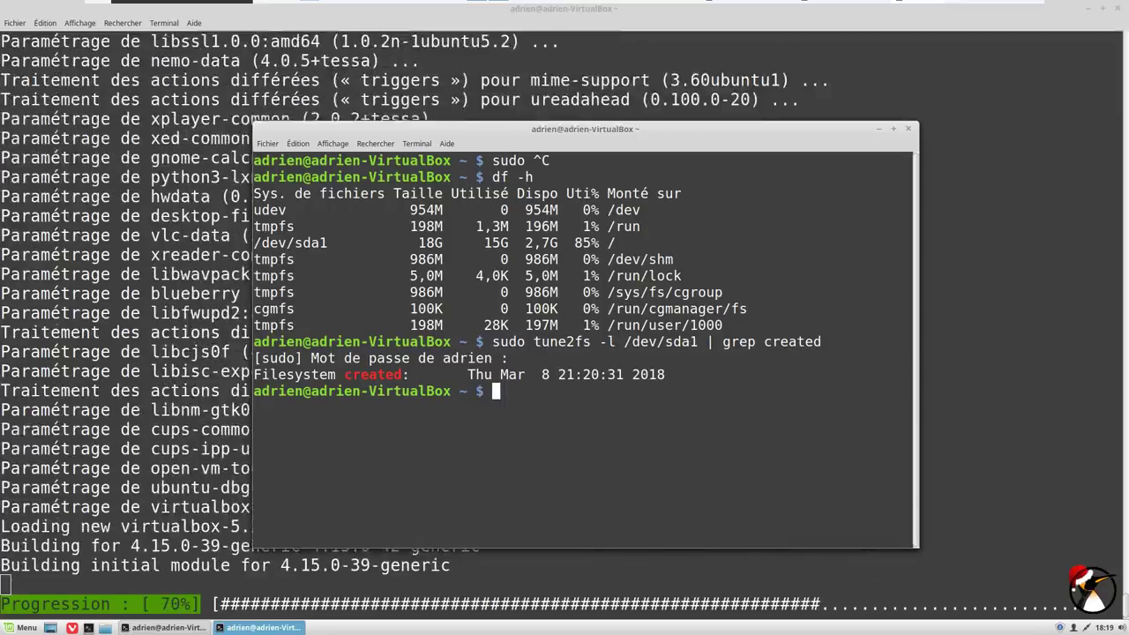
Close the second terminal and restart the virtual machine with reboot from the root shell.
click(907, 132)
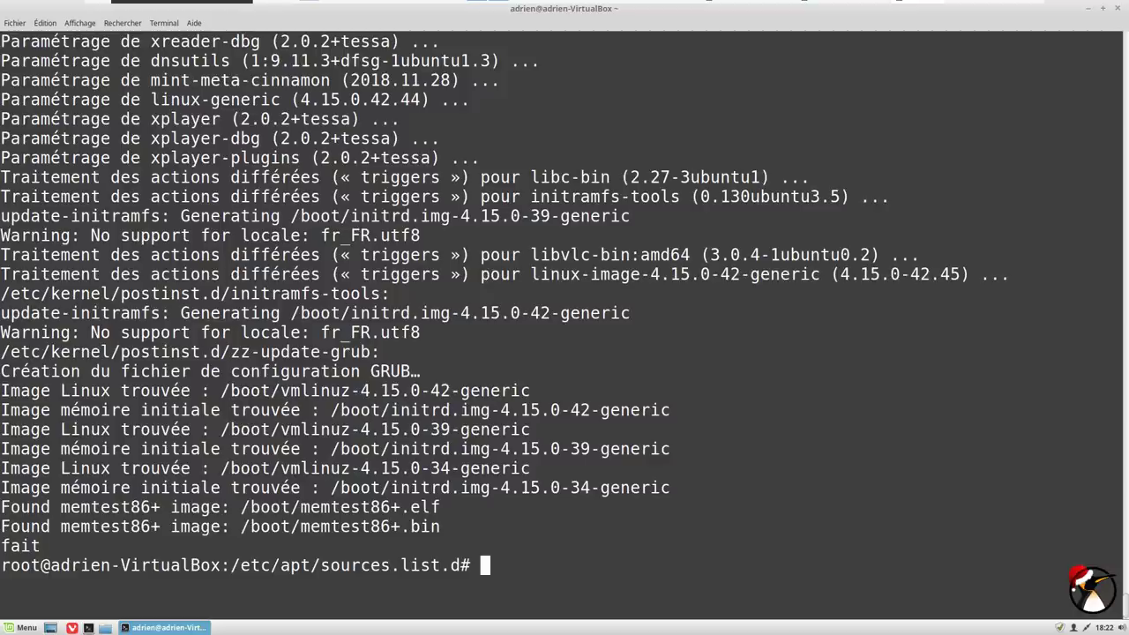
text(reboot)
key(Return)
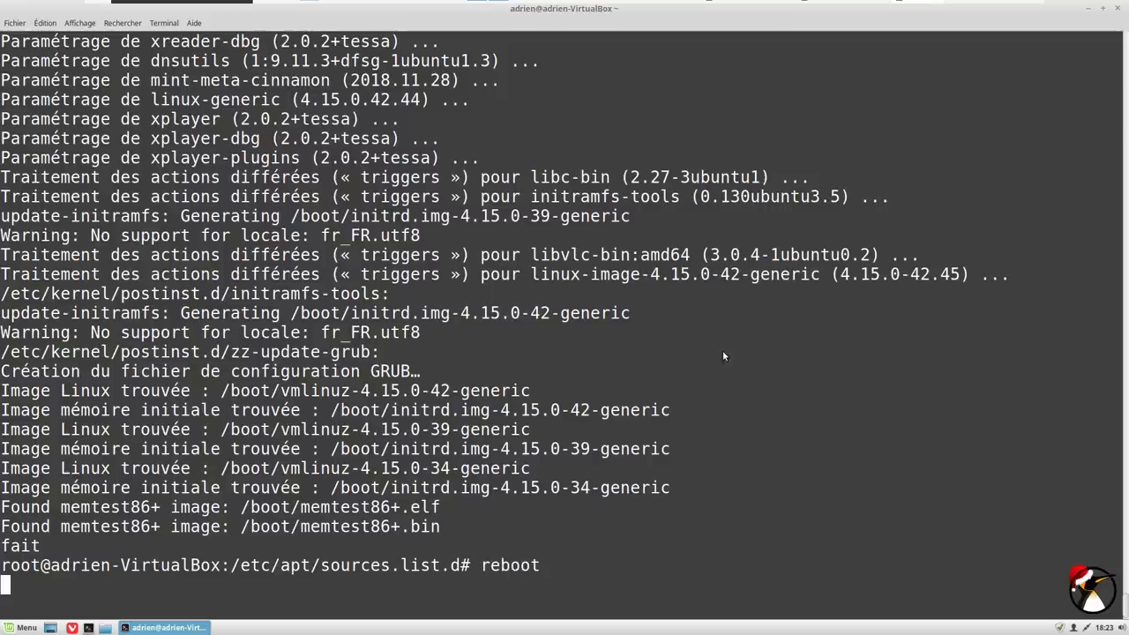
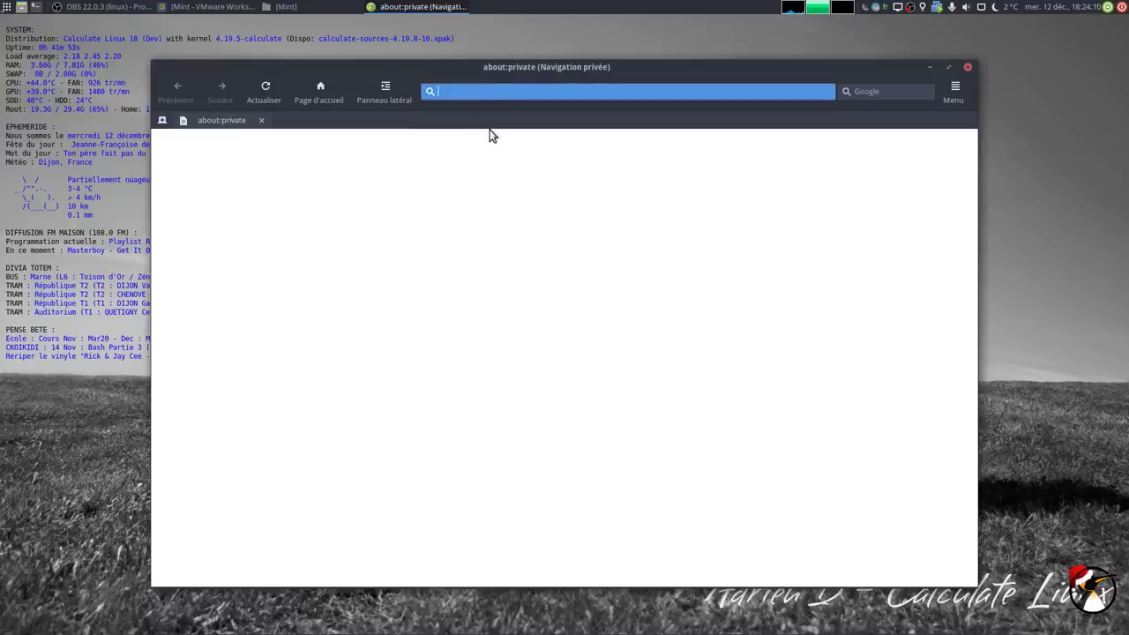
Search the web for ubuntu 18.10 in the host's private browser window, close it and return to the Mint virtual machine.
text(tu 18.10)
key(Return)
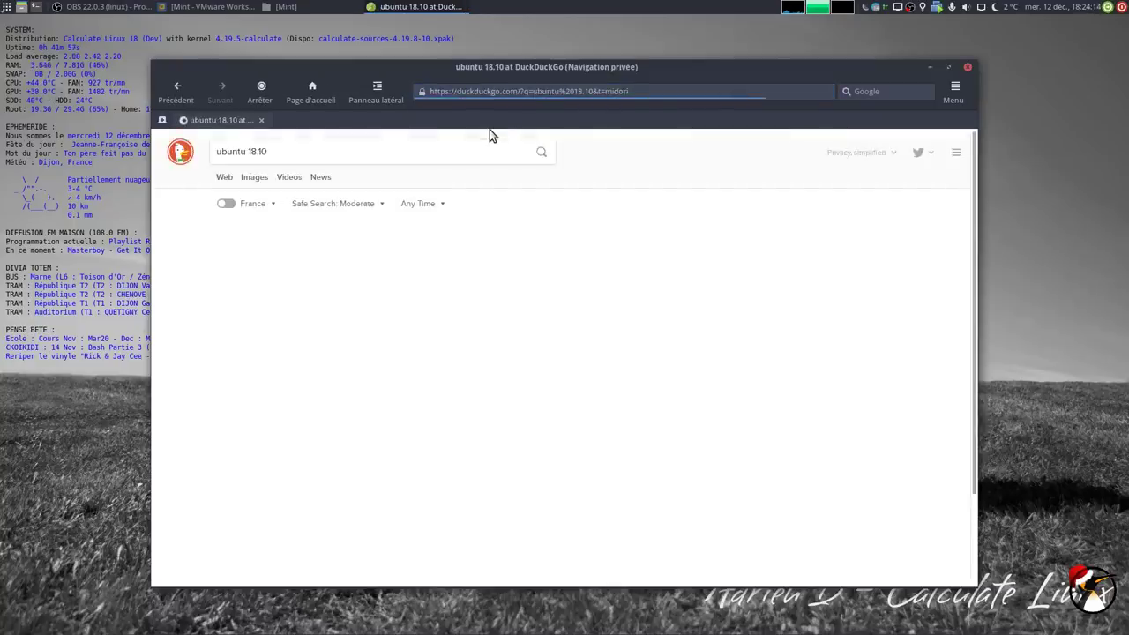
click(968, 67)
click(256, 7)
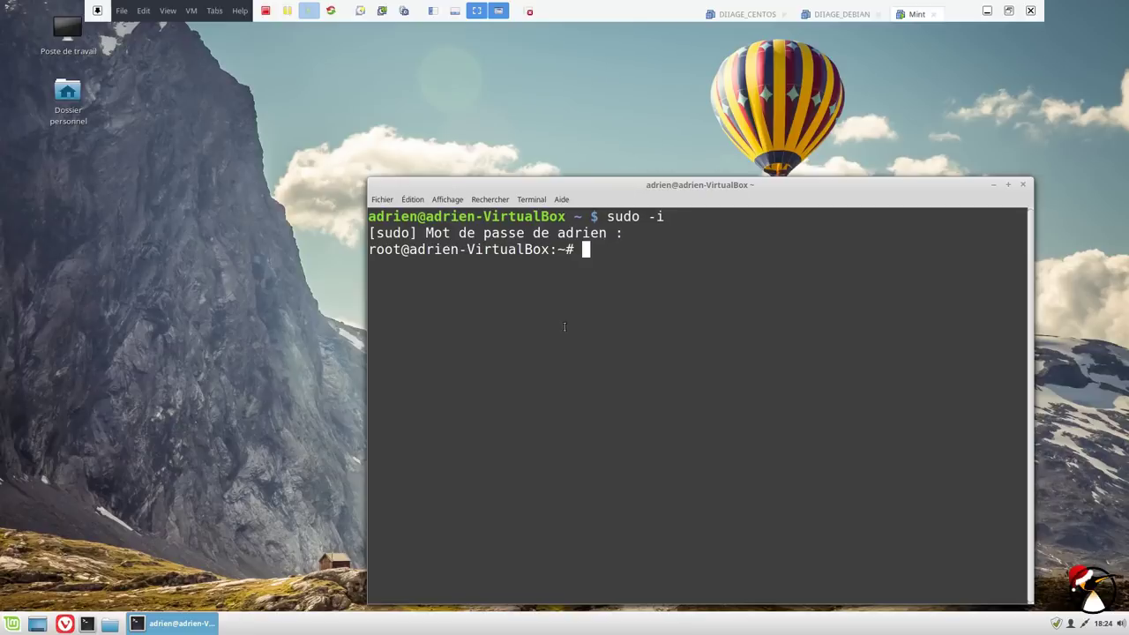
Open /etc/apt/sources.list.d/official-package-repositories.list in vi from the root shell.
text(vi /etc/apt/sources.list.)
key(Tab)
key(Tab)
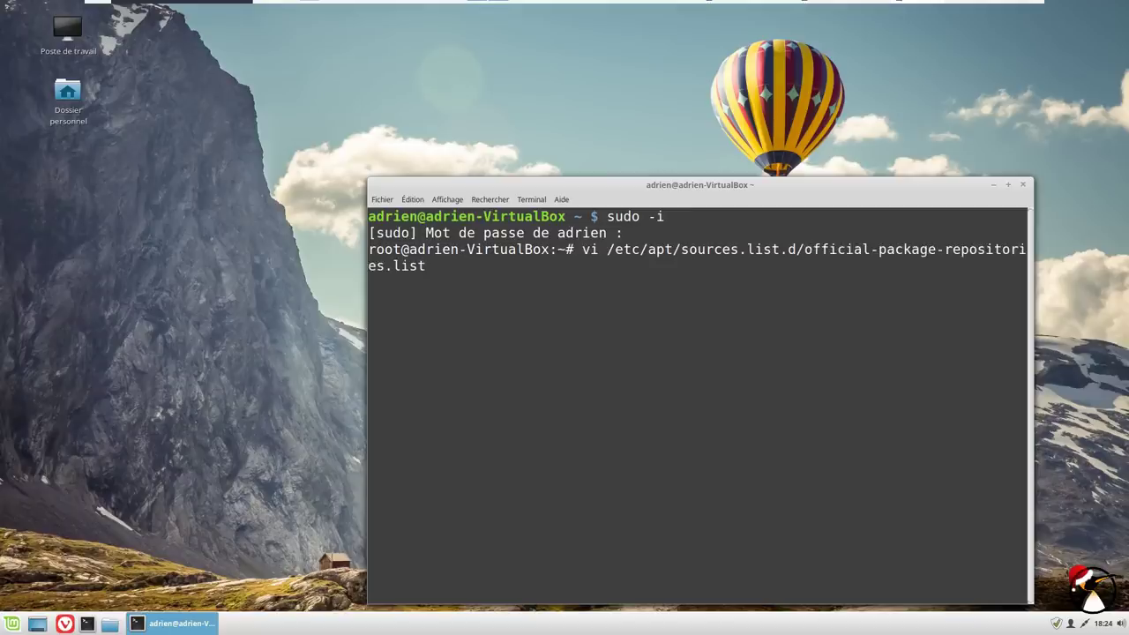
key(Return)
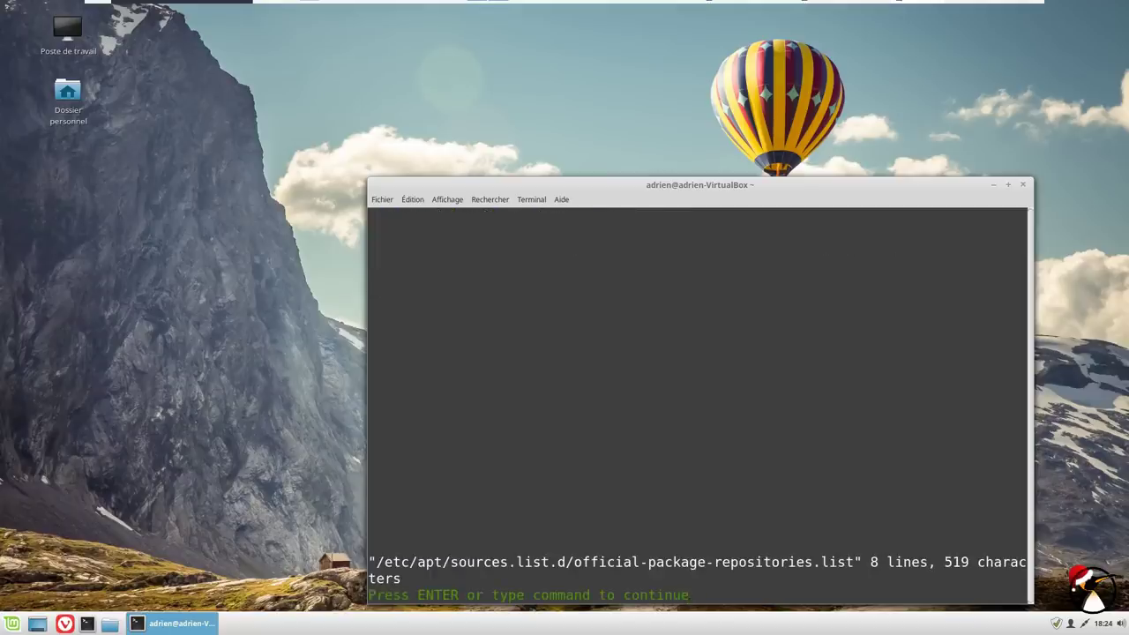
key(Return)
Replace every occurrence of bionic with cosmic in the repository list using :%s/bionic/cosmic/g.
text(:)
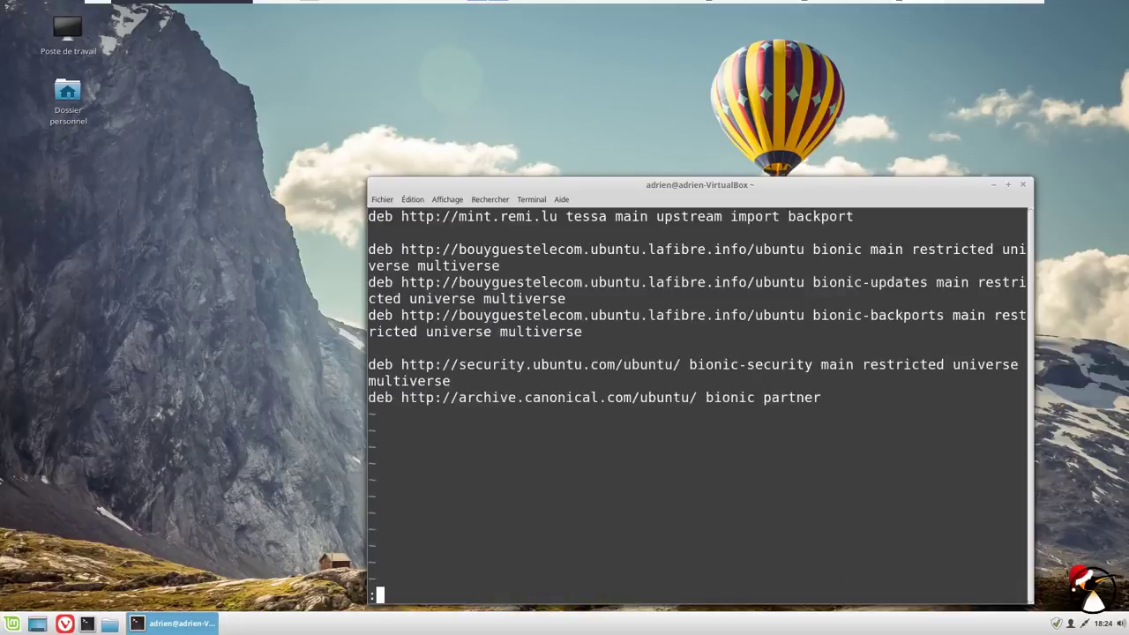
text(%s/bionic)
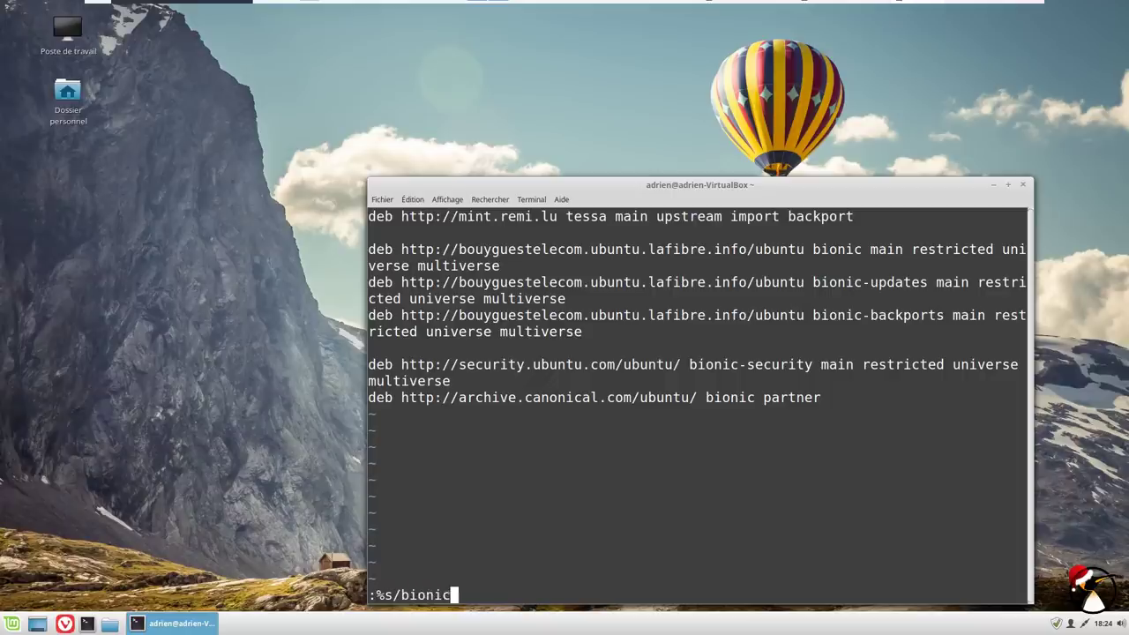
text(/cosmic/g)
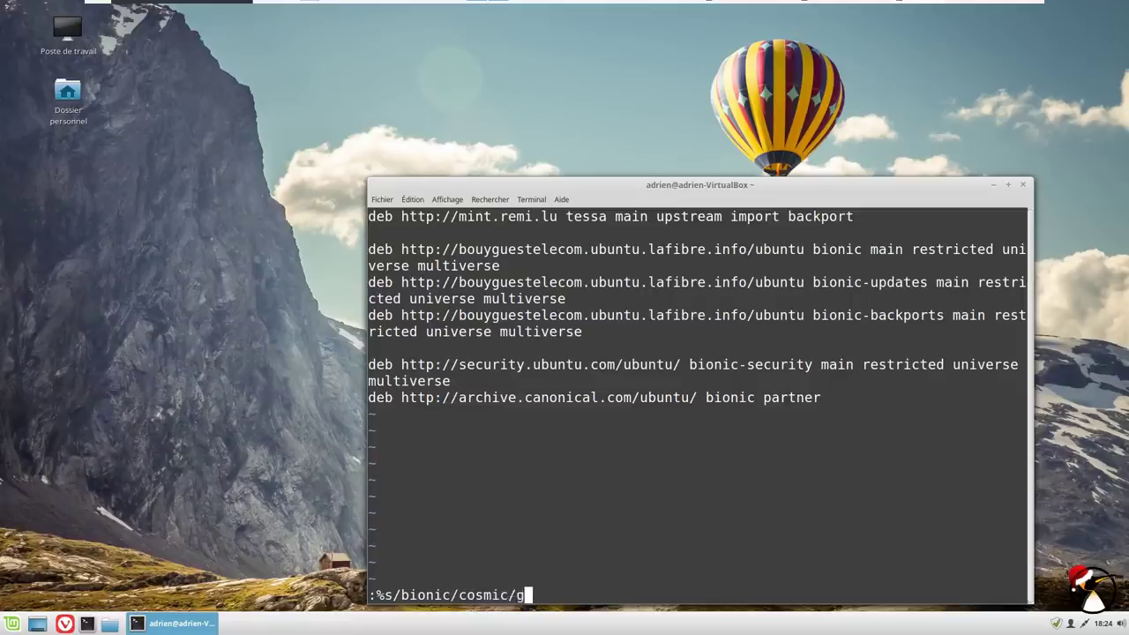
key(Return)
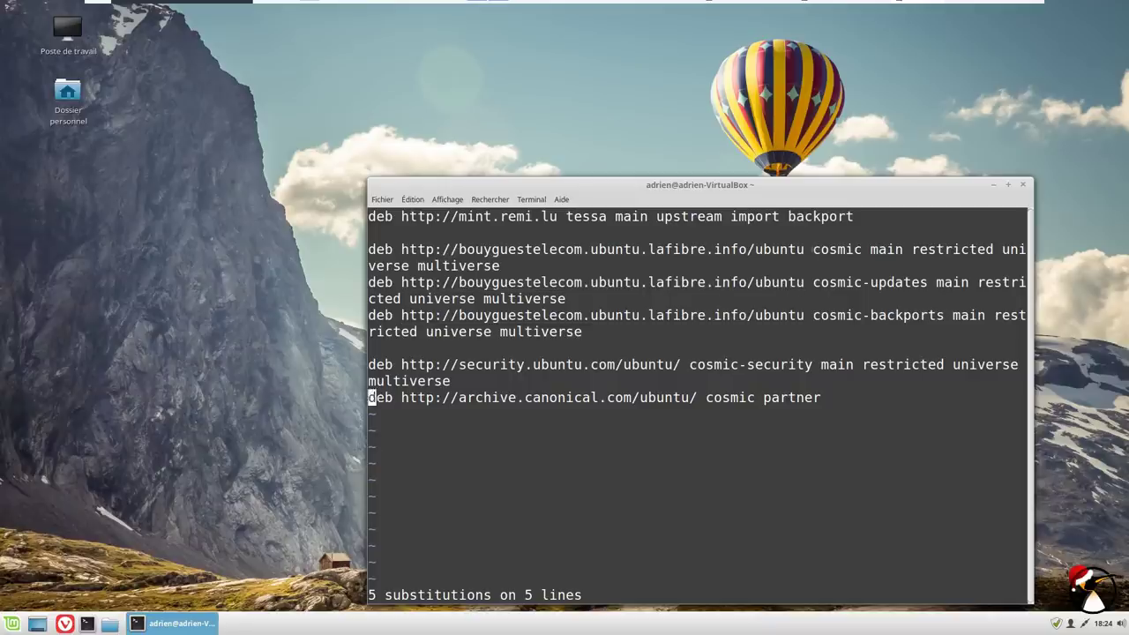
Check the cosmic entries on each Ubuntu repository line, and save and quit the file with :wq.
double_click(832, 249)
double_click(833, 282)
double_click(776, 332)
double_click(715, 364)
double_click(711, 397)
click(716, 379)
text(:wq)
key(Return)
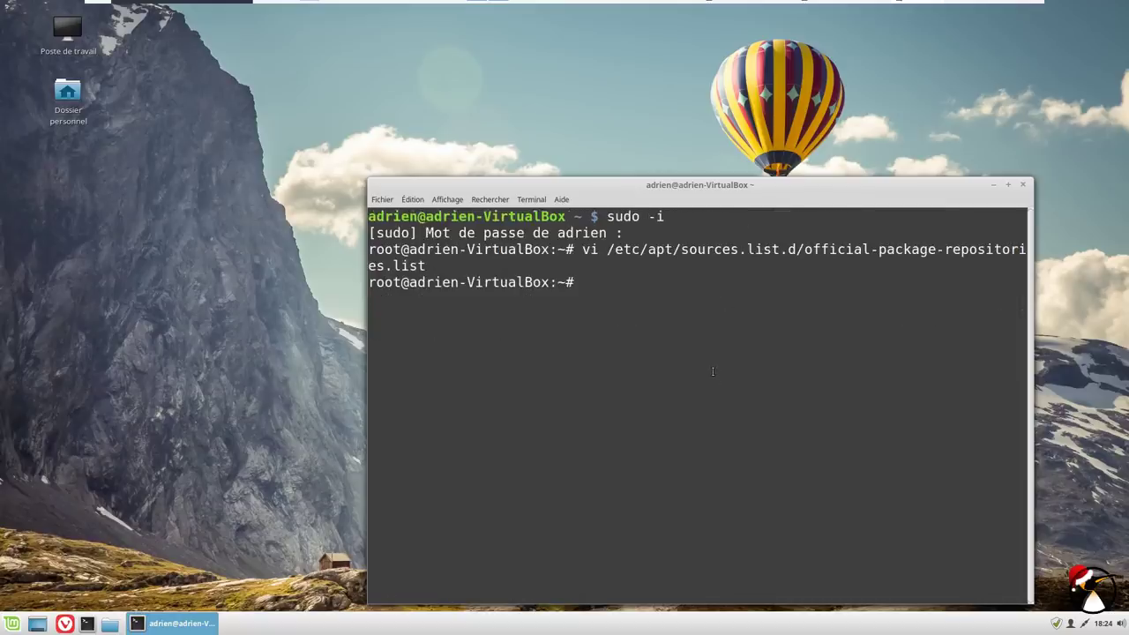
Refresh the package lists with apt update and maximize the terminal window.
text(apt update)
key(Return)
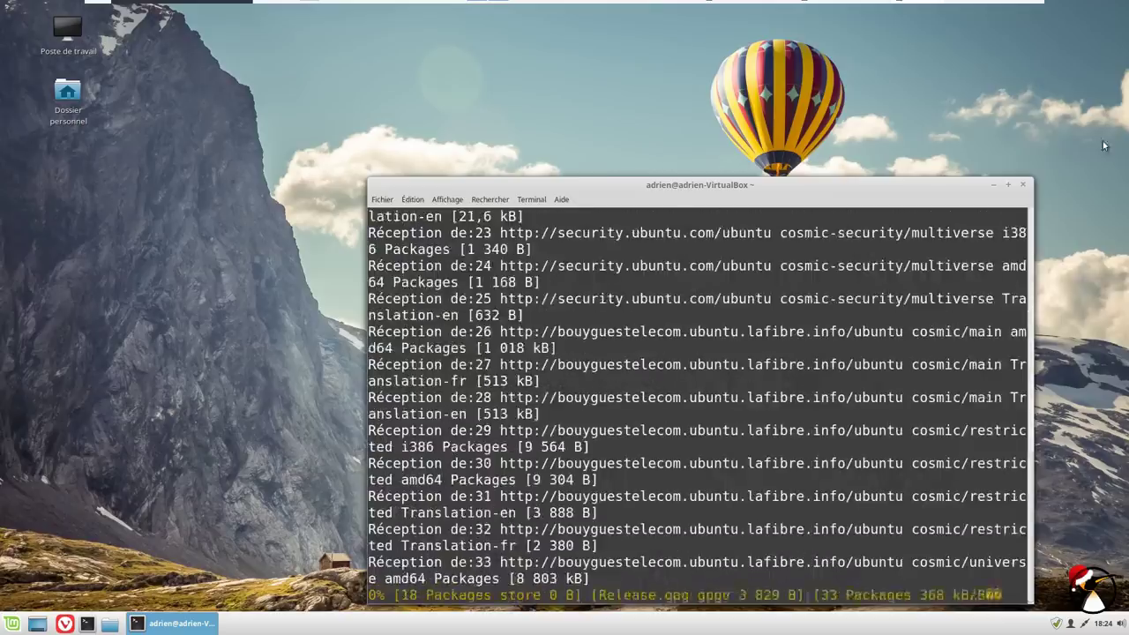
click(1008, 185)
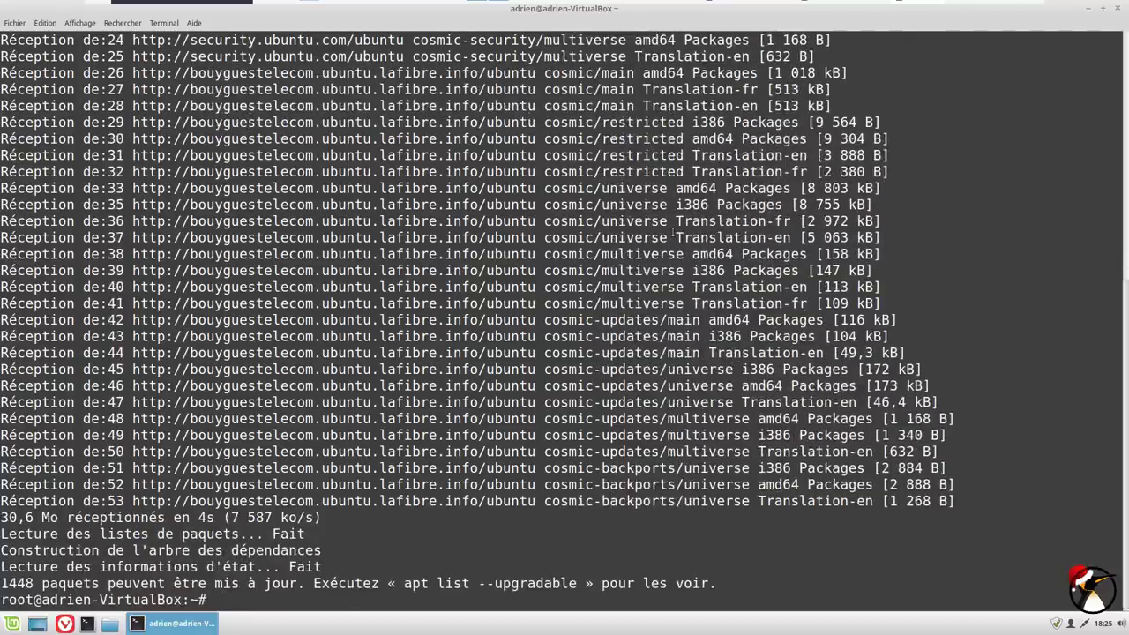
Run apt dist-upgrade and enter o at the question whether to continue.
text(apt dist-upgrade)
key(Return)
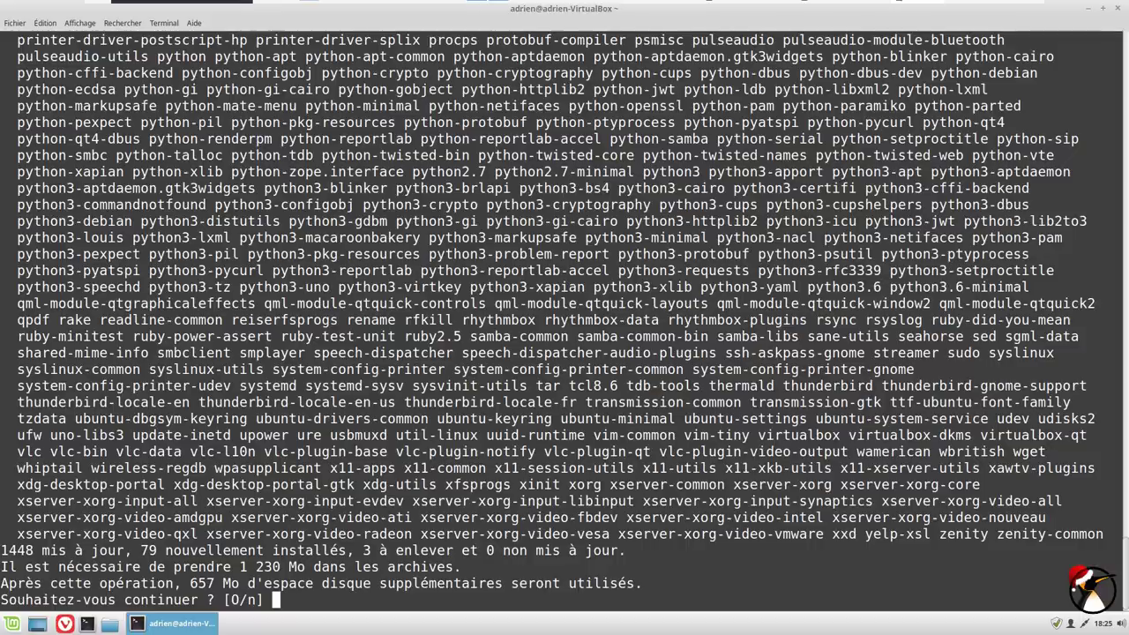
text(o)
Examine the list of packages to upgrade, particularly the LibreOffice packages.
scroll(547, 353, up, 8)
scroll(317, 455, up, 4)
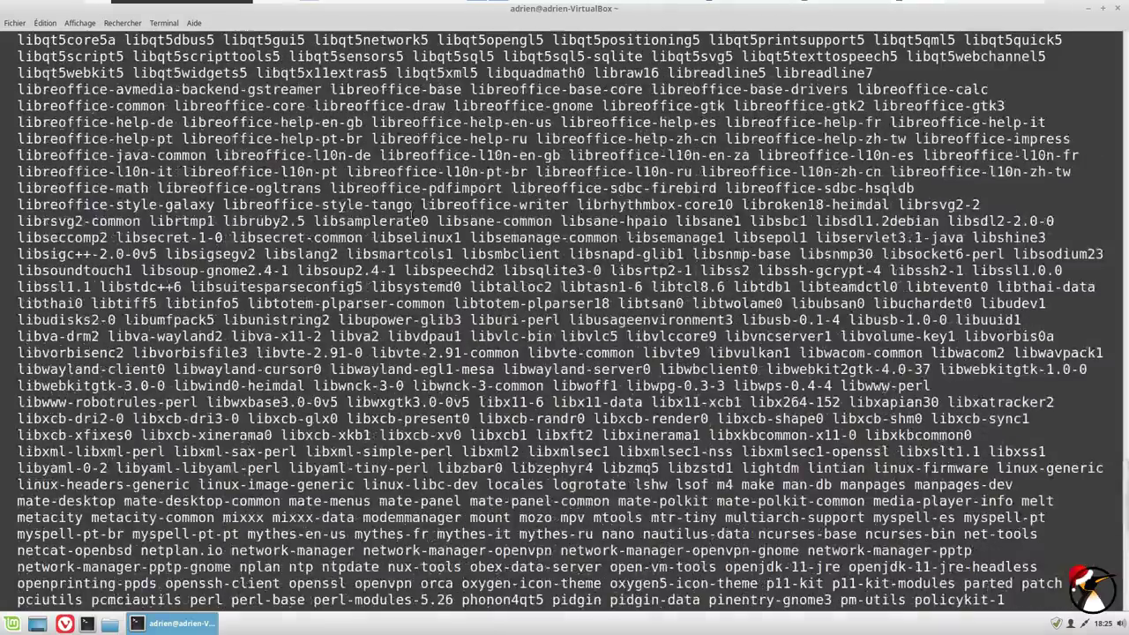
double_click(410, 124)
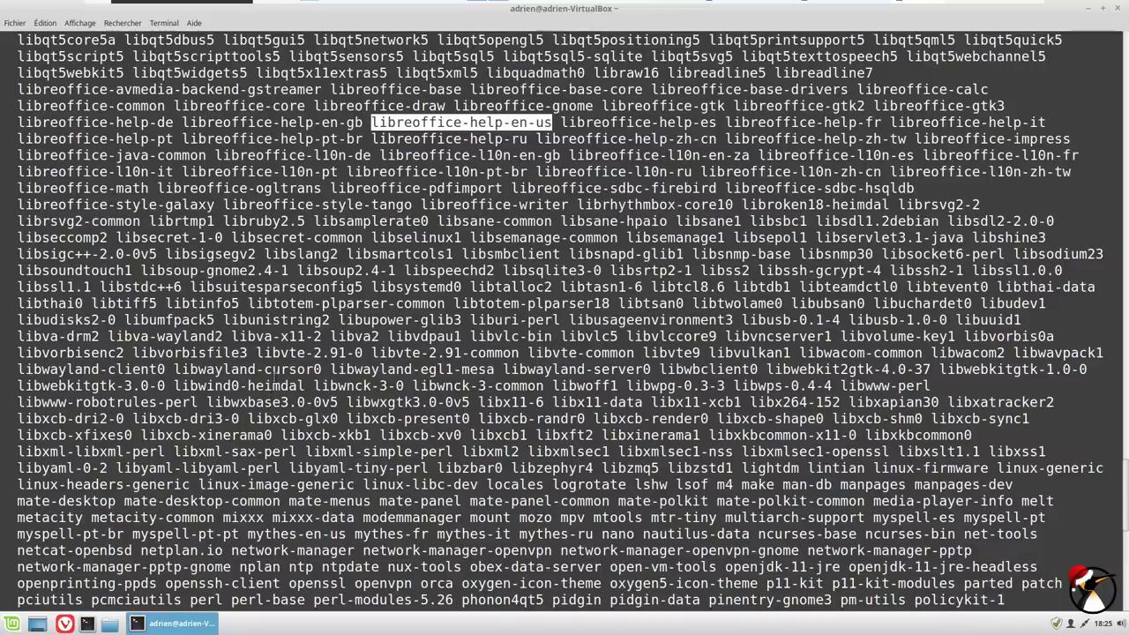
scroll(253, 432, up, 5)
scroll(253, 432, down, 3)
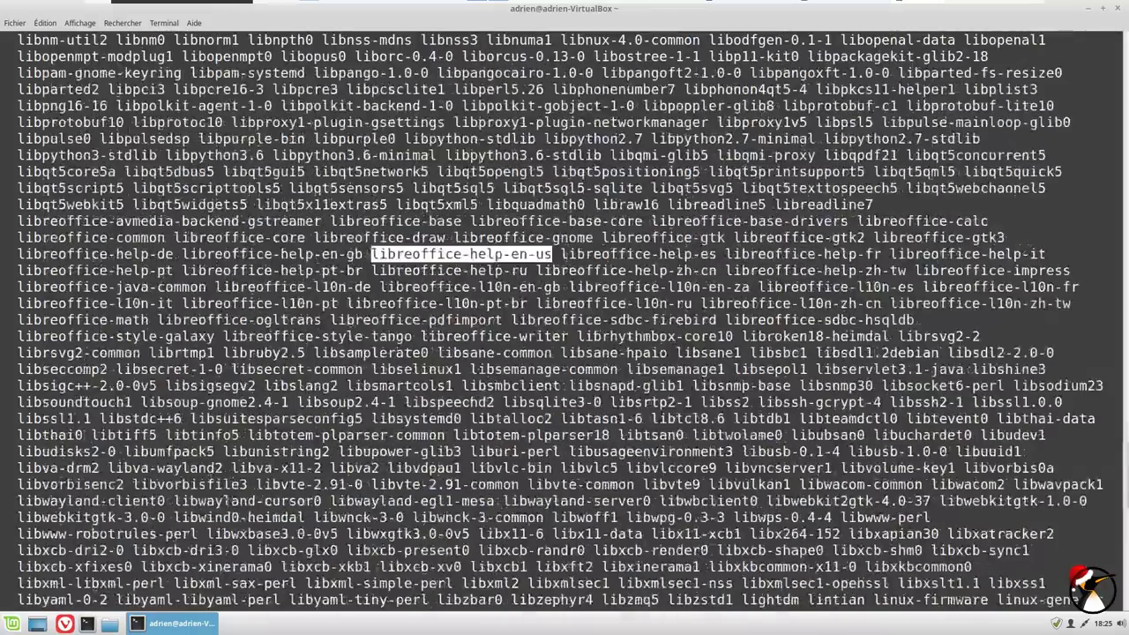
Review the rest of the package list and answer o to proceed with the dist-upgrade.
scroll(291, 550, down, 3)
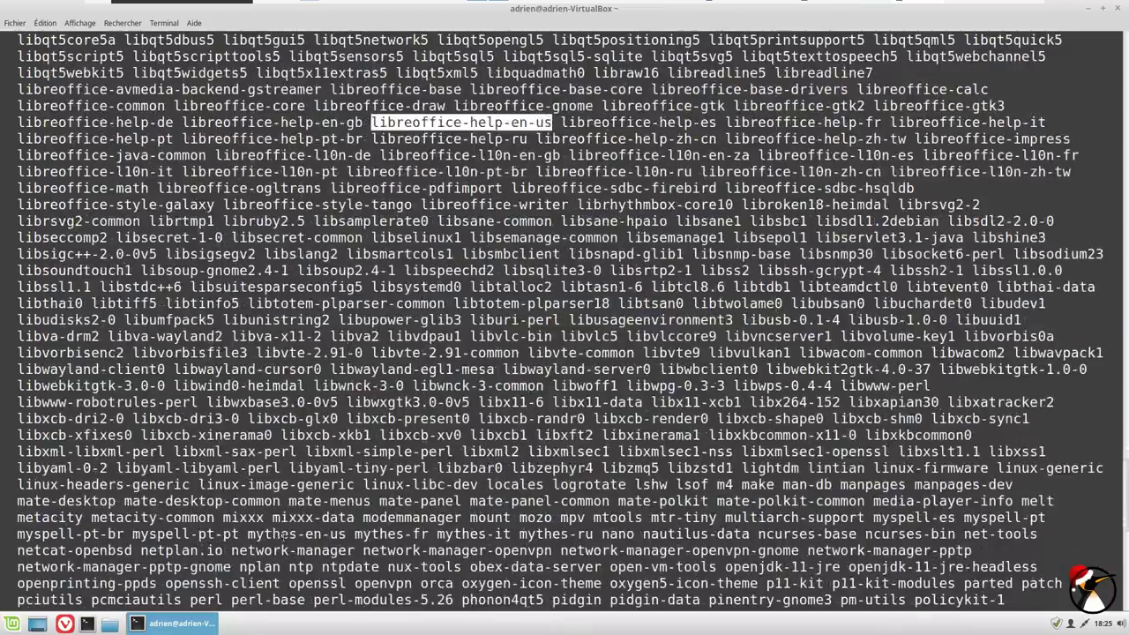
double_click(287, 517)
scroll(454, 377, down, 8)
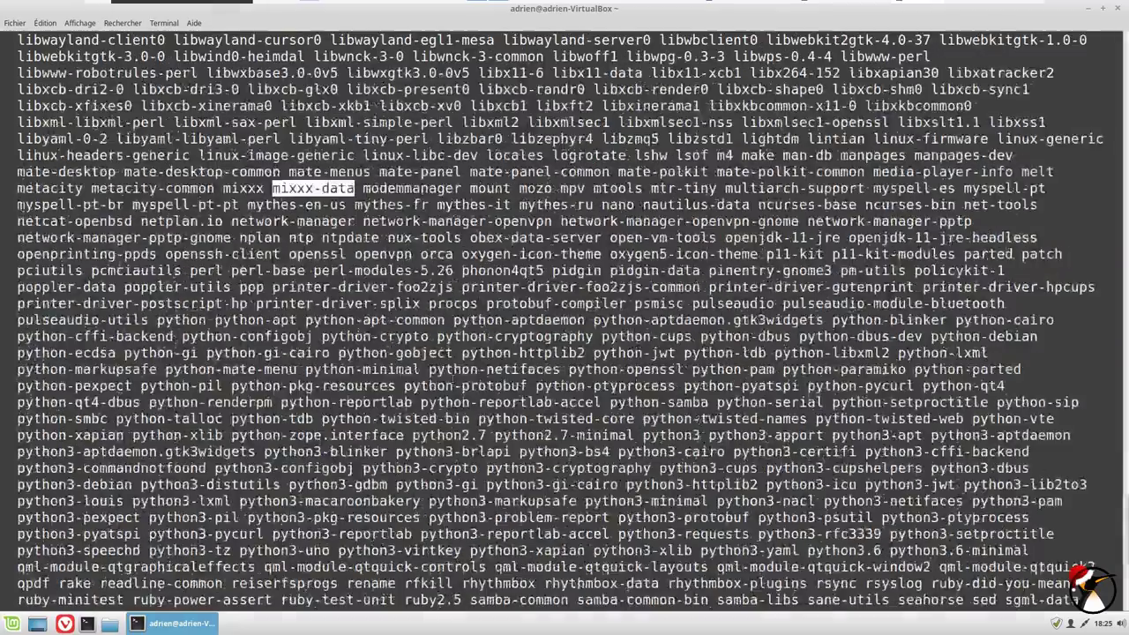
text(o)
key(Return)
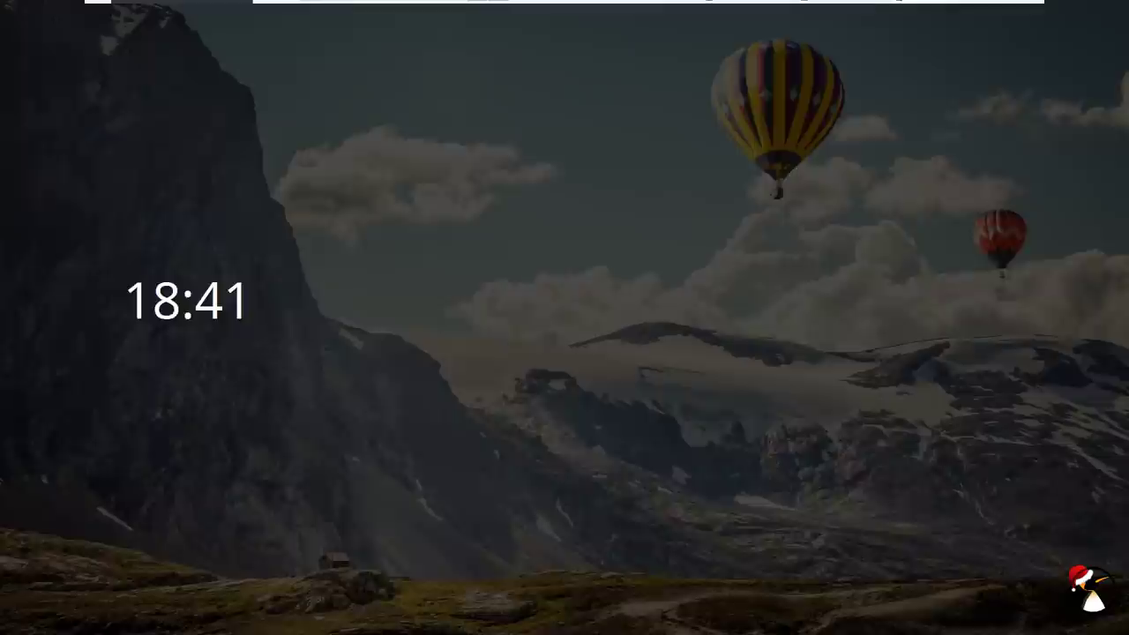
mouse_move(530, 313)
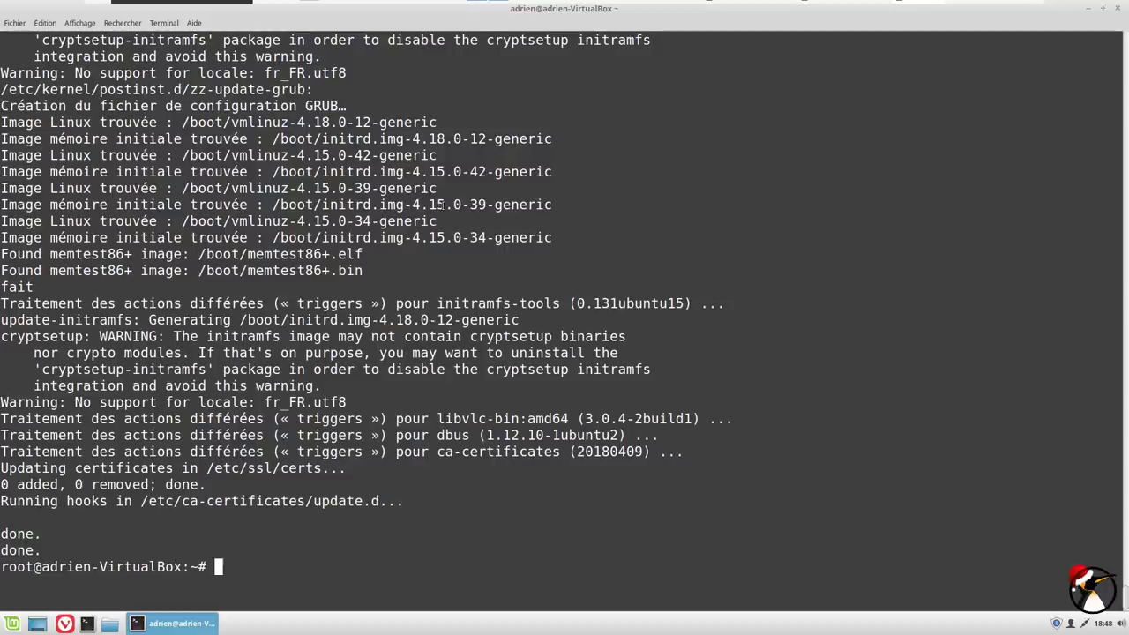
Check the newest kernel image version in the GRUB output and restart the machine with the reboot command.
drag(288, 121, 343, 122)
click(407, 134)
text(reboot)
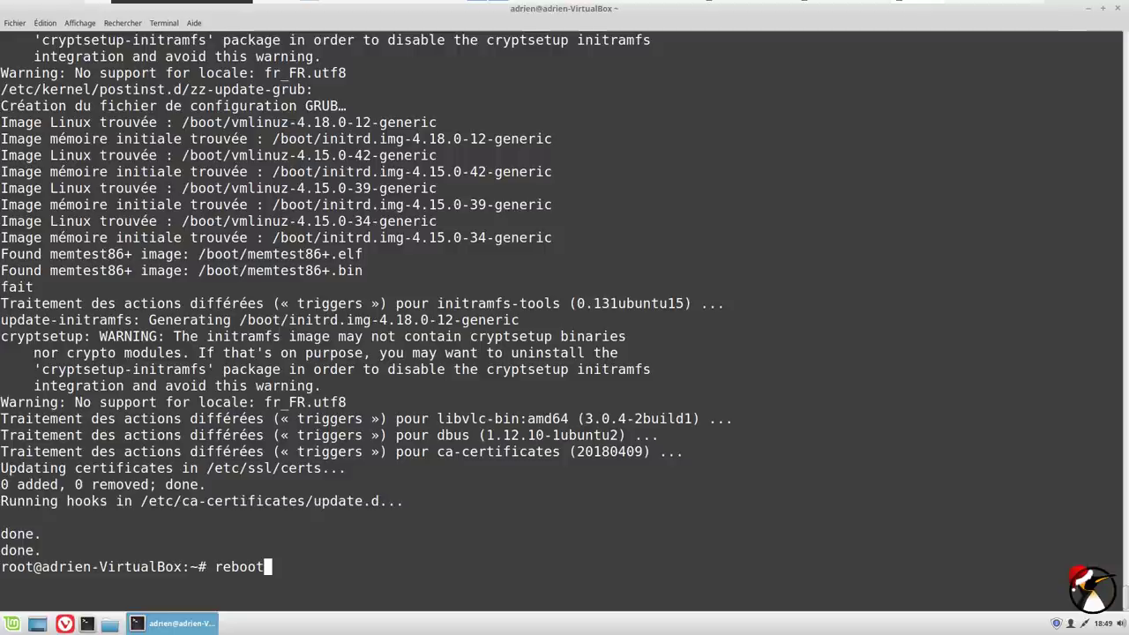
key(Return)
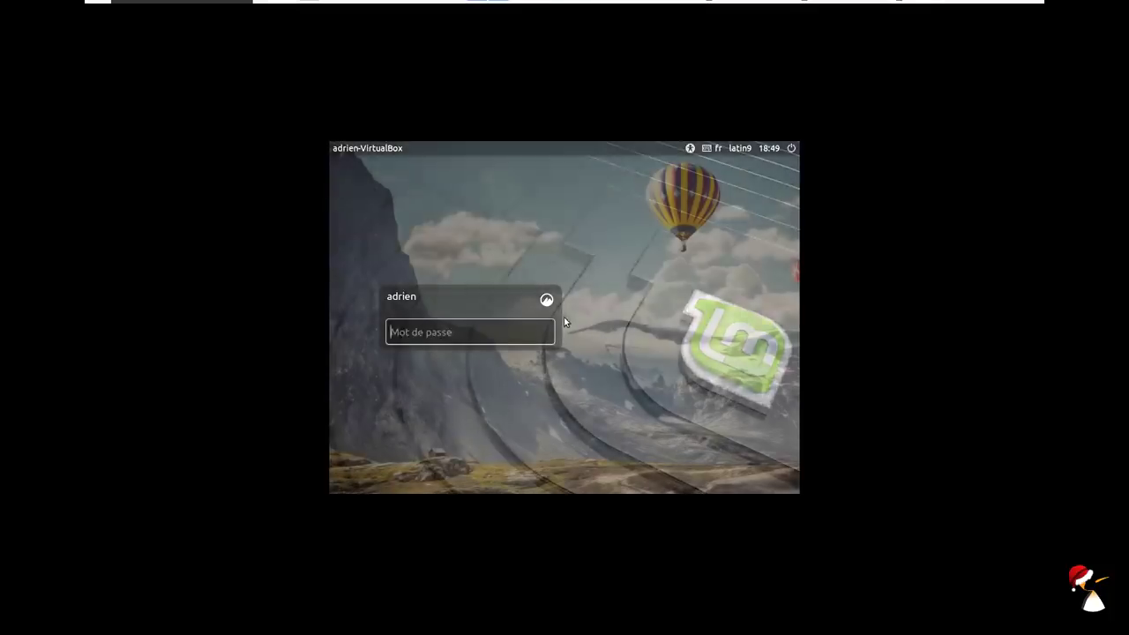
Log in to the Cinnamon session with the account password and have the guest desktop fill the screen.
text(********)
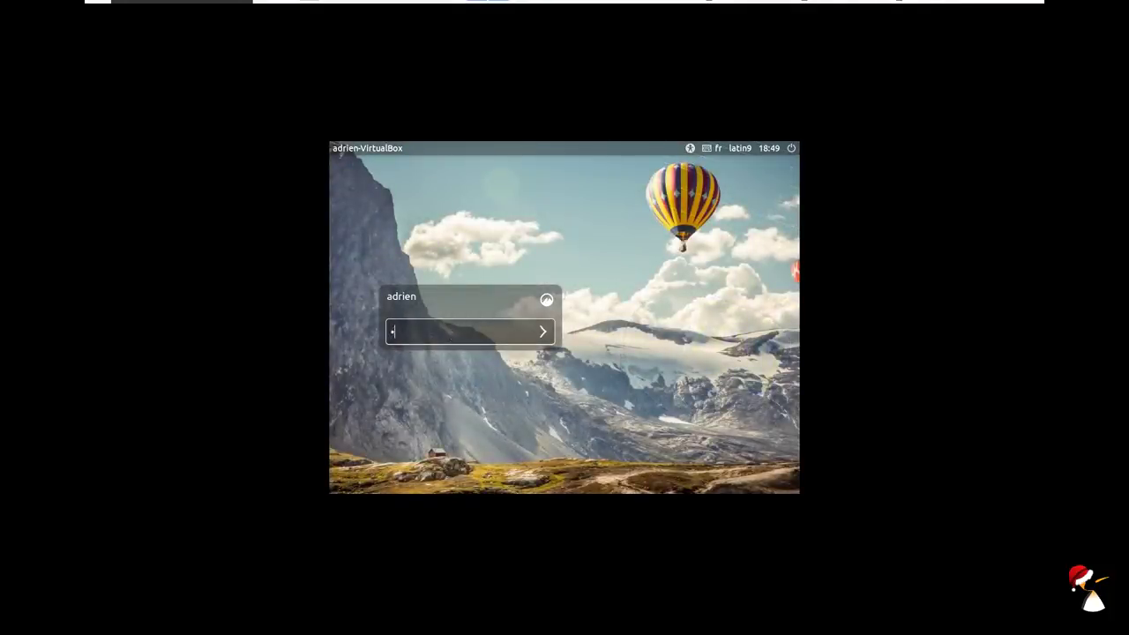
text(****)
key(Return)
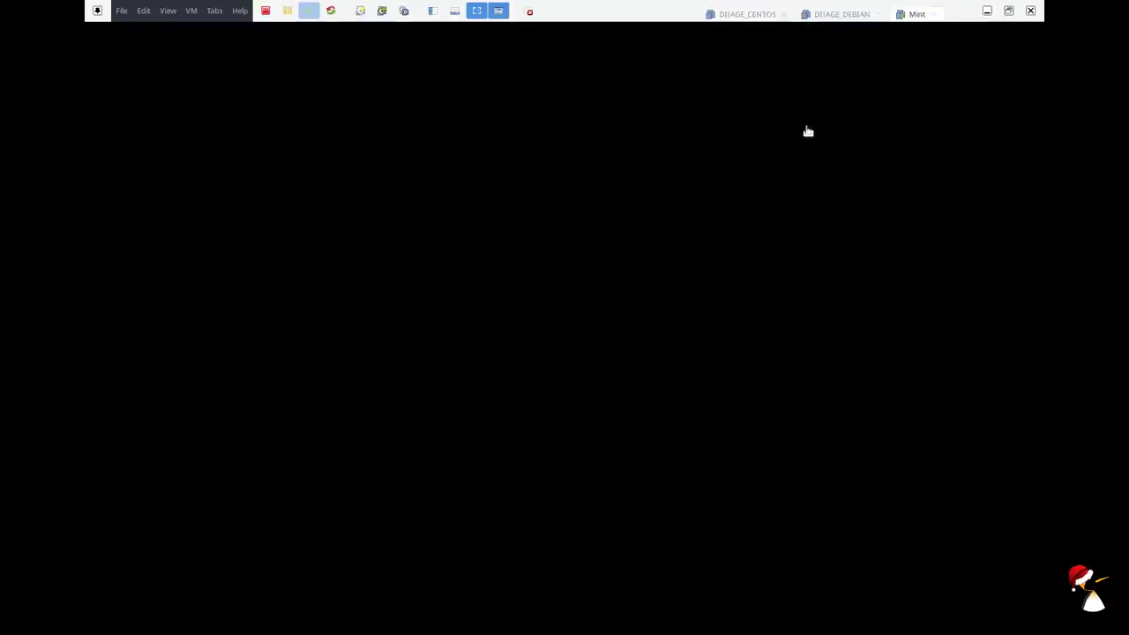
click(474, 13)
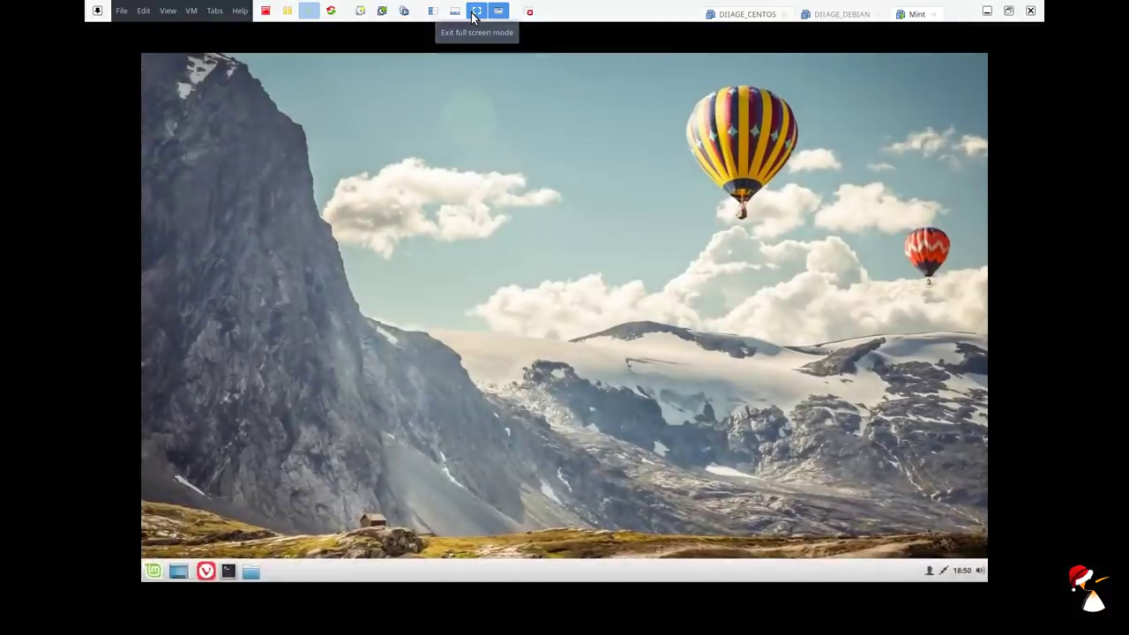
click(387, 39)
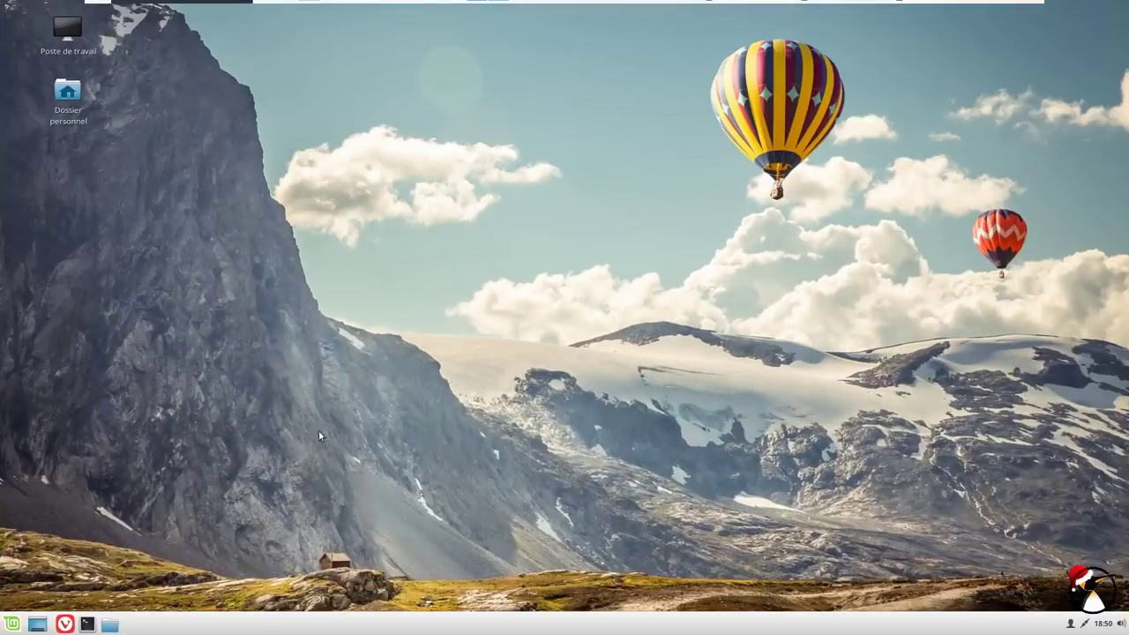
Open a terminal and run uname -a and lsb_release -a to check the kernel and distribution versions.
click(86, 624)
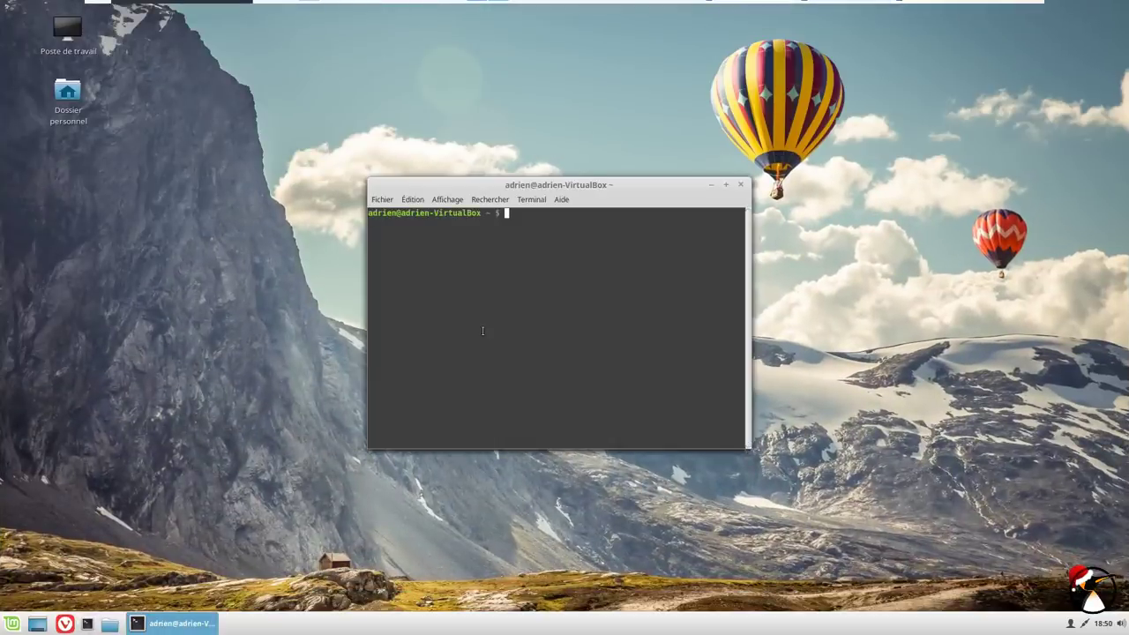
text(una)
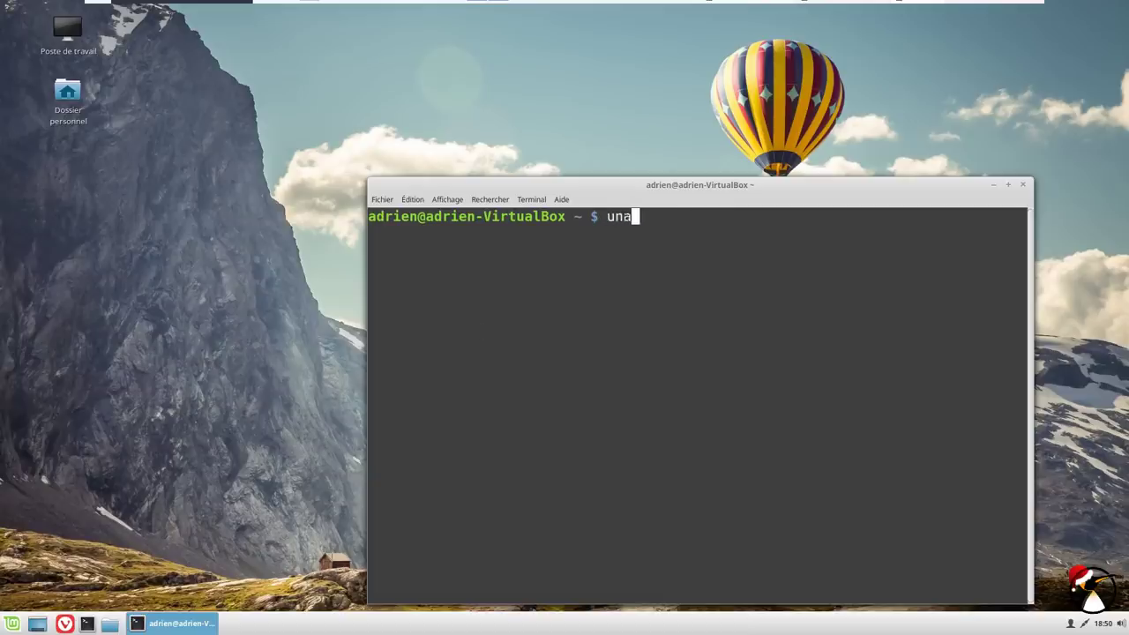
text(me -a)
key(Return)
text(lsb_release)
key(Return)
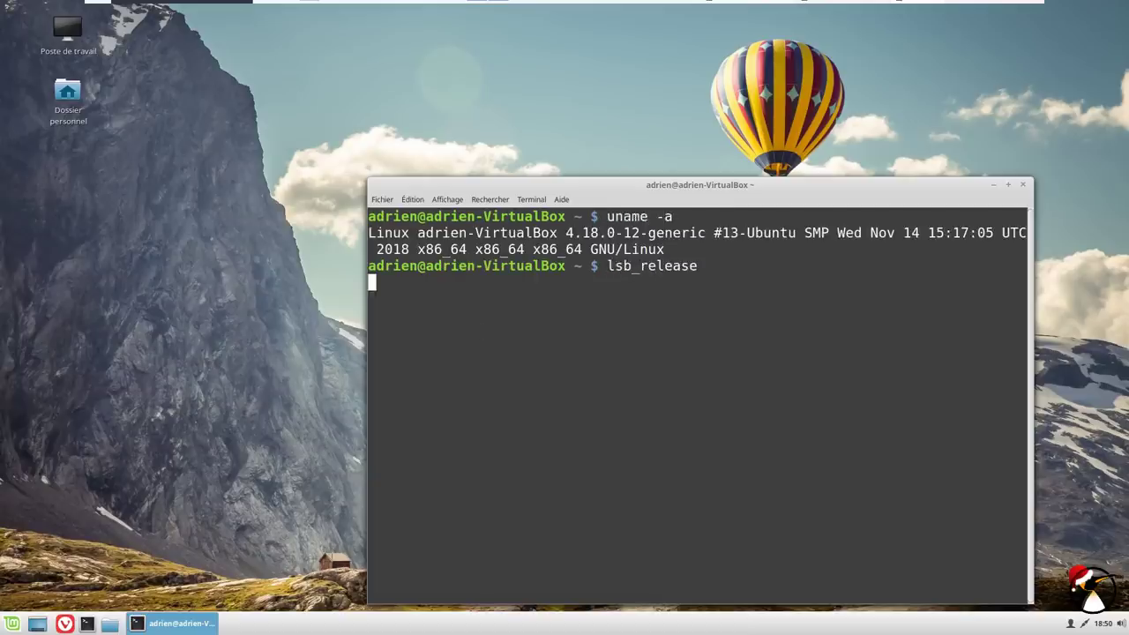
key(Up)
text(-a)
key(Return)
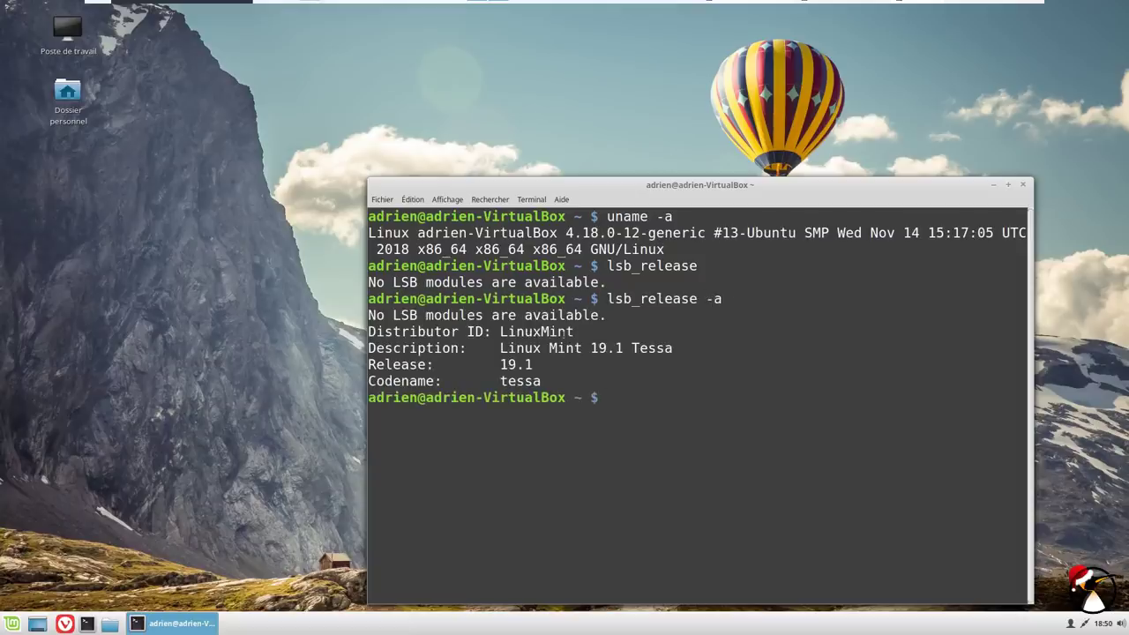
Move the terminal window toward the middle of the desktop and highlight the kernel version in the uname output.
drag(611, 189, 489, 128)
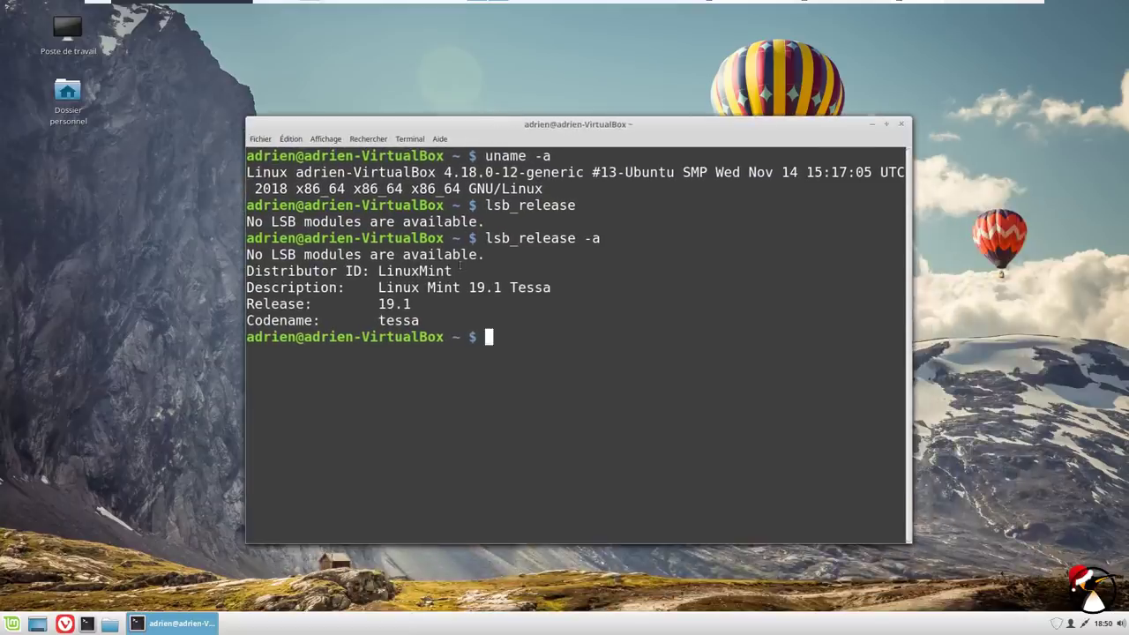
drag(440, 170, 524, 172)
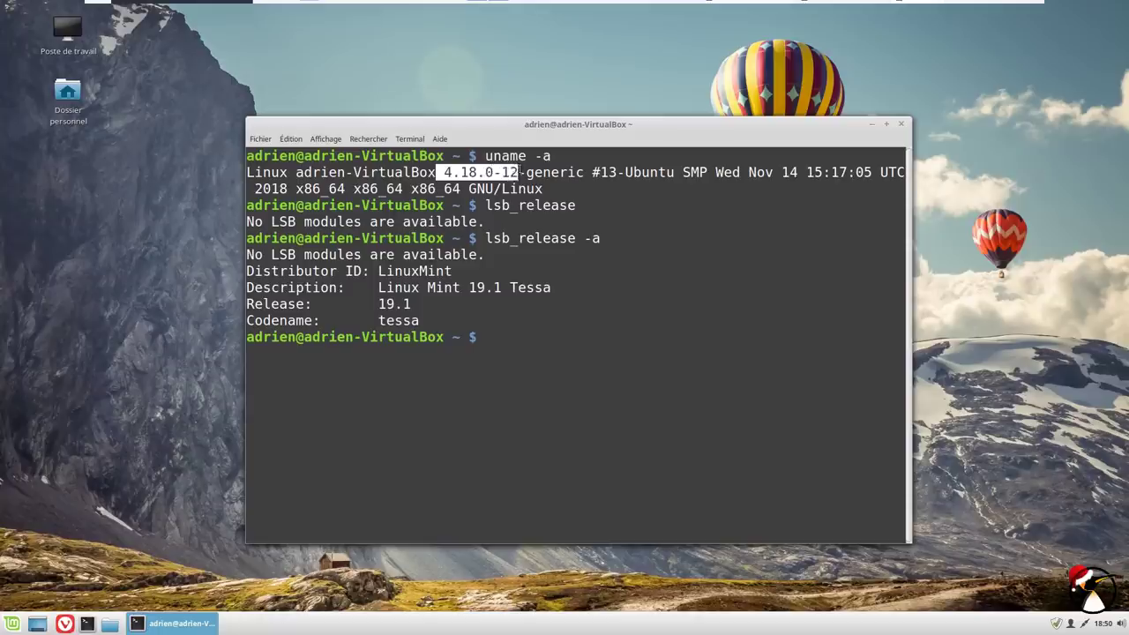
click(546, 190)
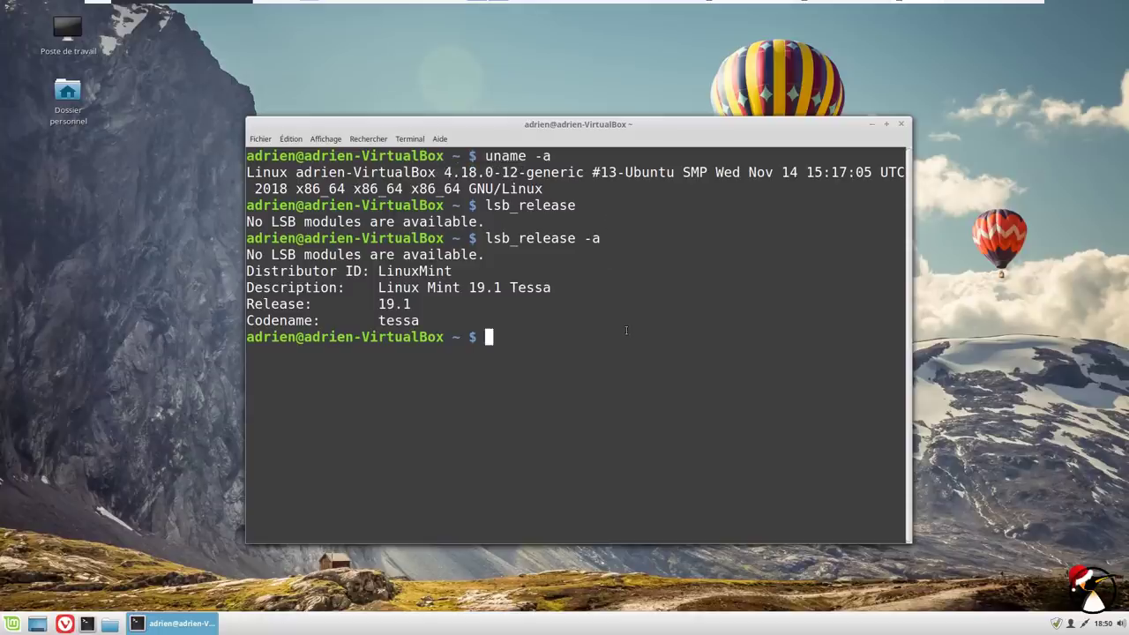
Check the installed firefox and gimp package versions with dpkg -l in a maximized terminal, and close the terminal.
text(dpkg -l firefox)
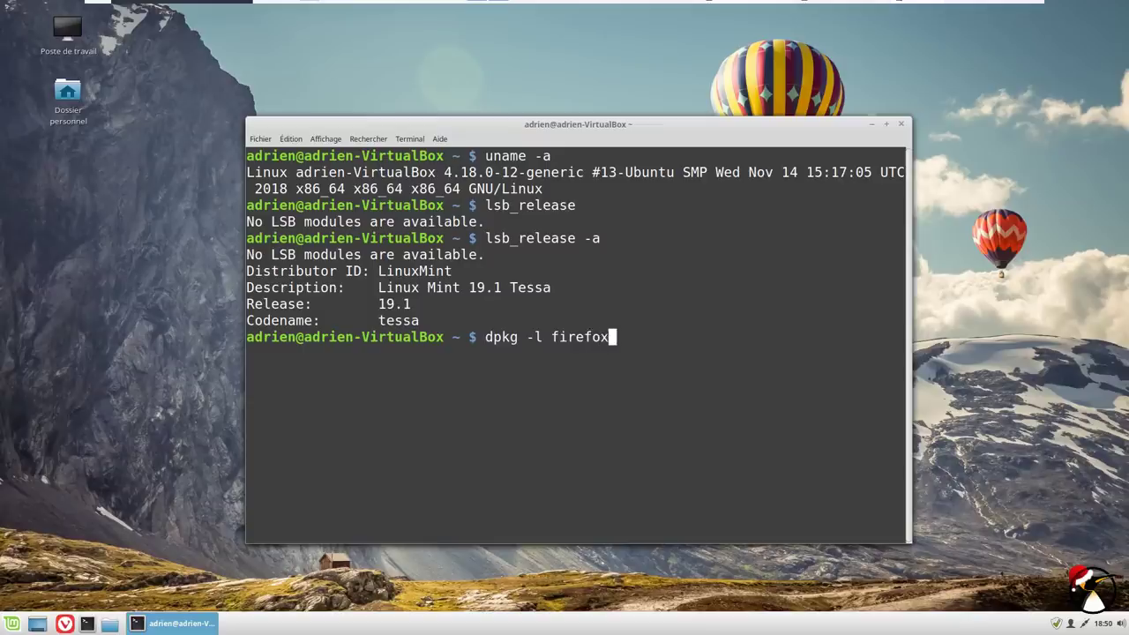
key(Return)
key(Up)
key(BackSpace)
key(BackSpace)
key(BackSpace)
key(BackSpace)
key(BackSpace)
key(BackSpace)
key(BackSpace)
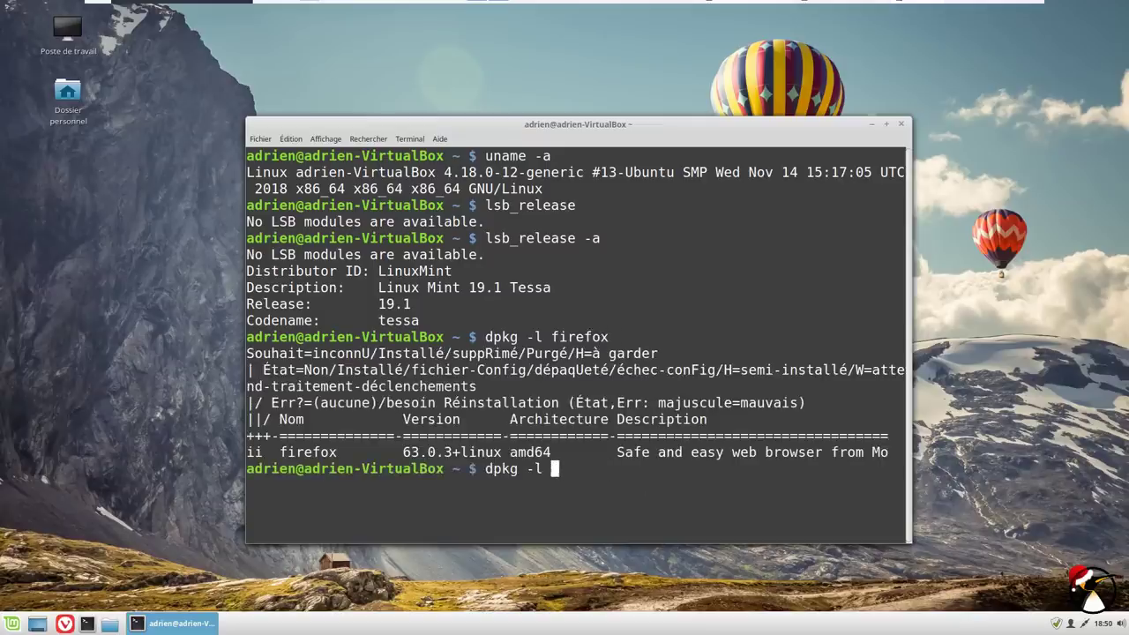
click(883, 124)
text(gimp)
key(Return)
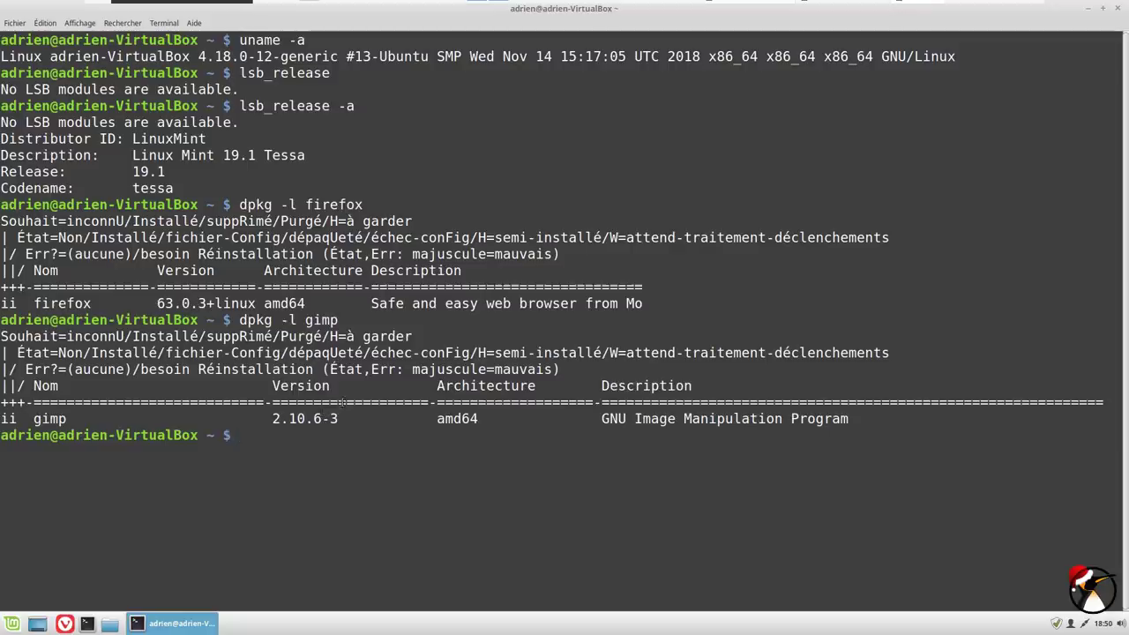
double_click(293, 418)
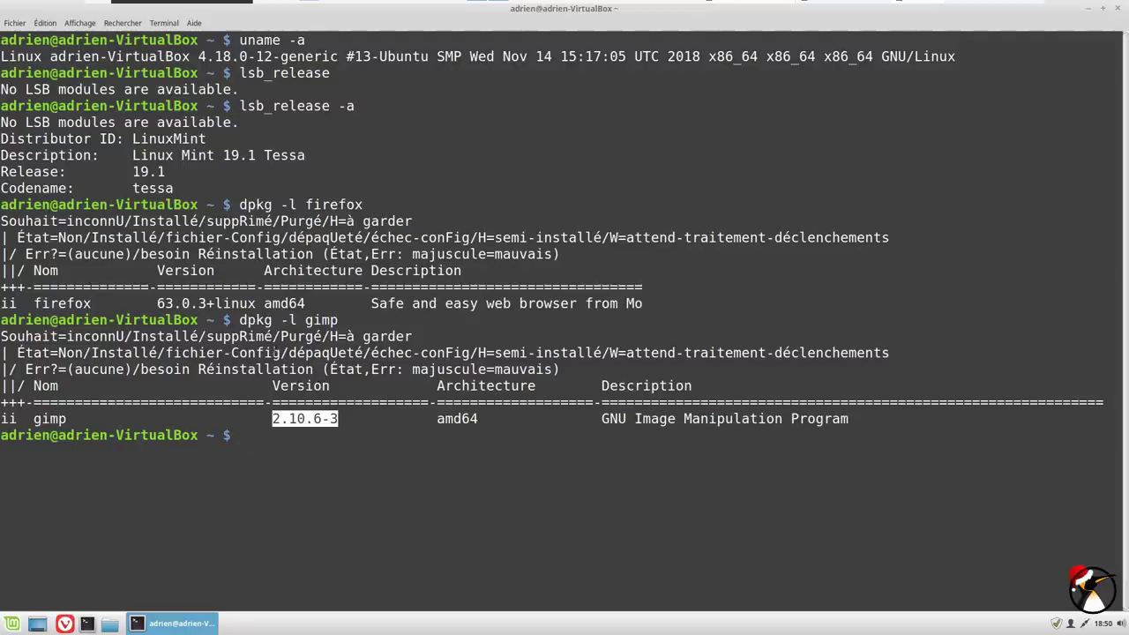
click(1117, 10)
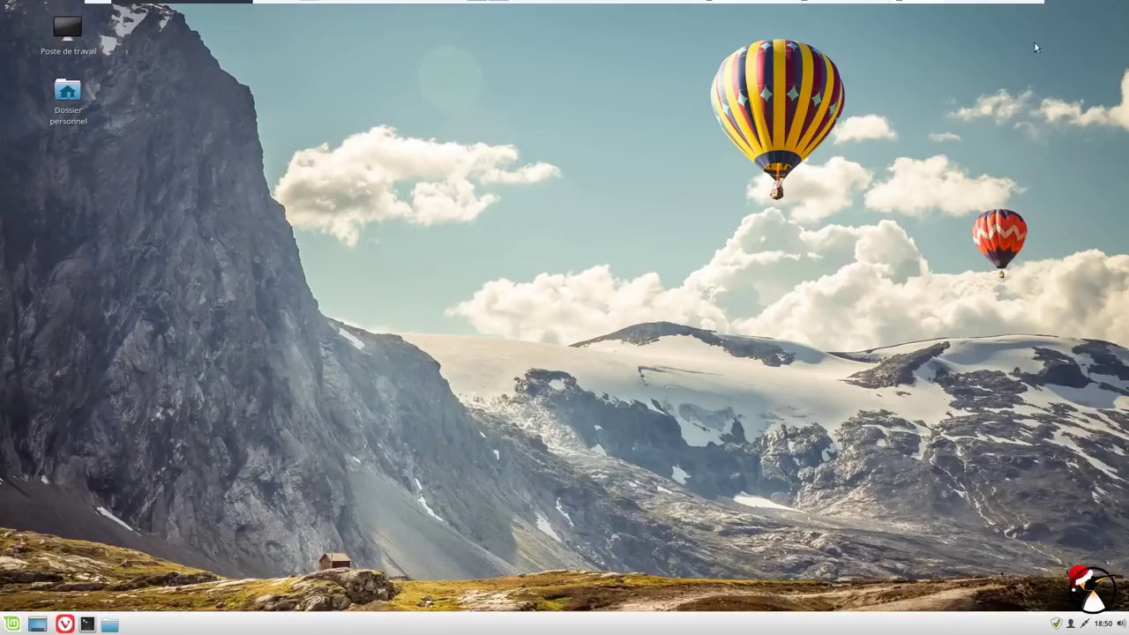
Launch LibreOffice Draw from the office applications and the GIMP image editor from the graphics applications.
click(9, 623)
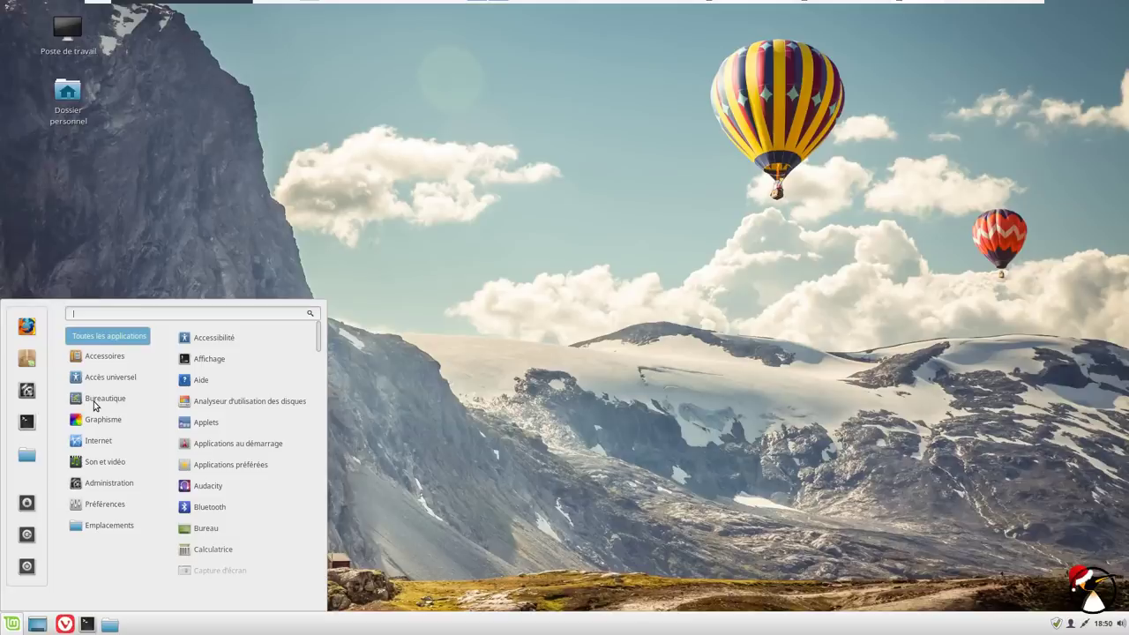
click(95, 401)
click(221, 401)
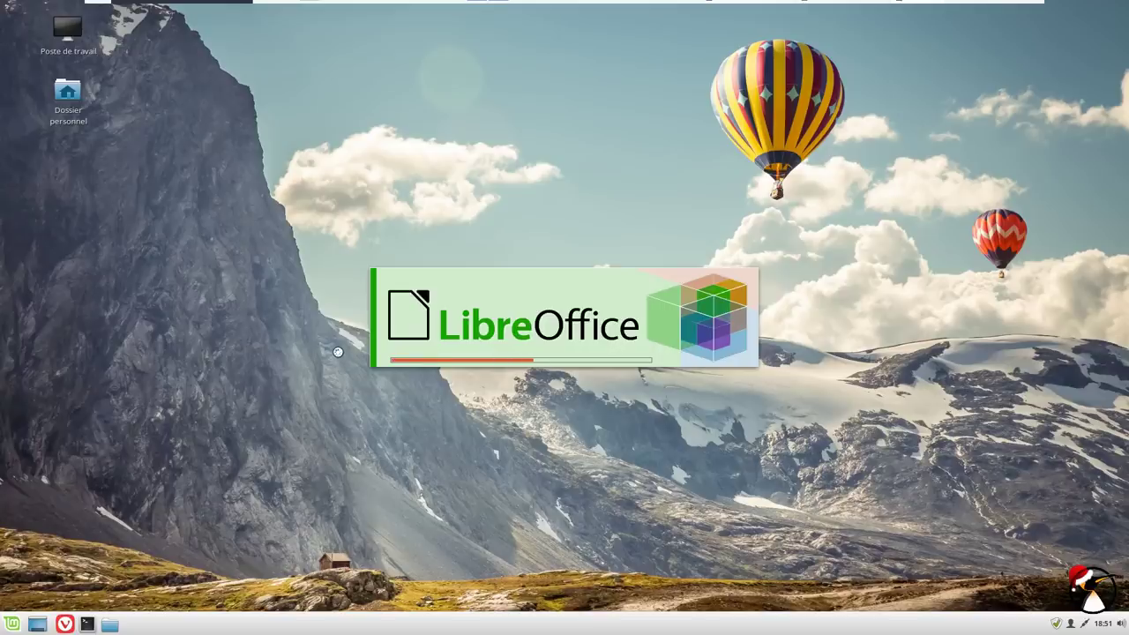
click(11, 624)
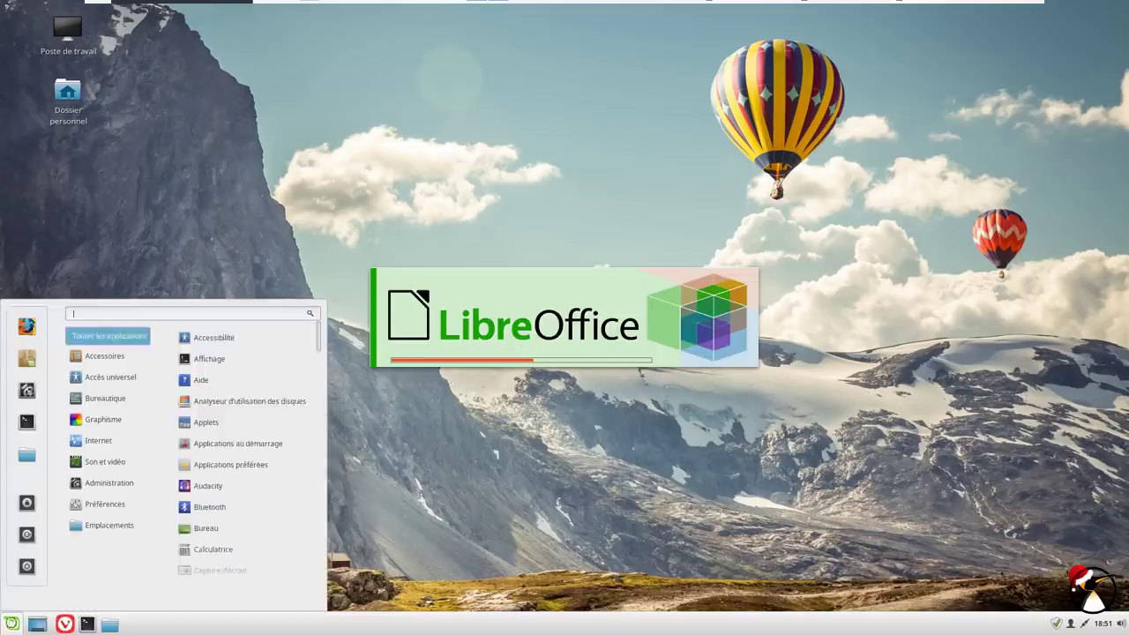
mouse_move(97, 443)
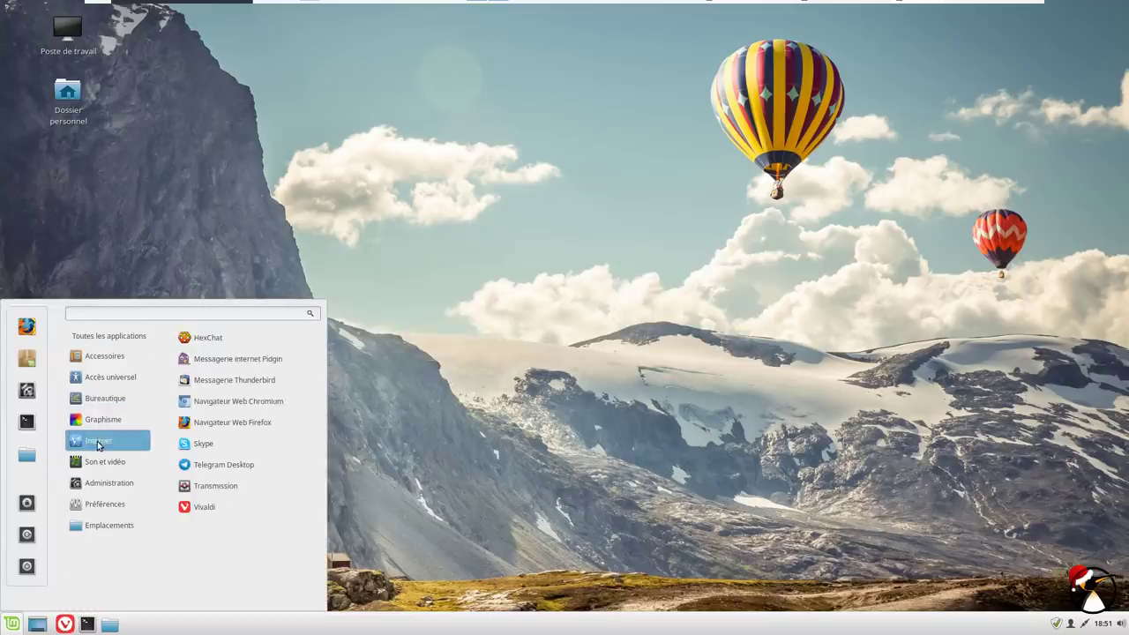
mouse_move(107, 402)
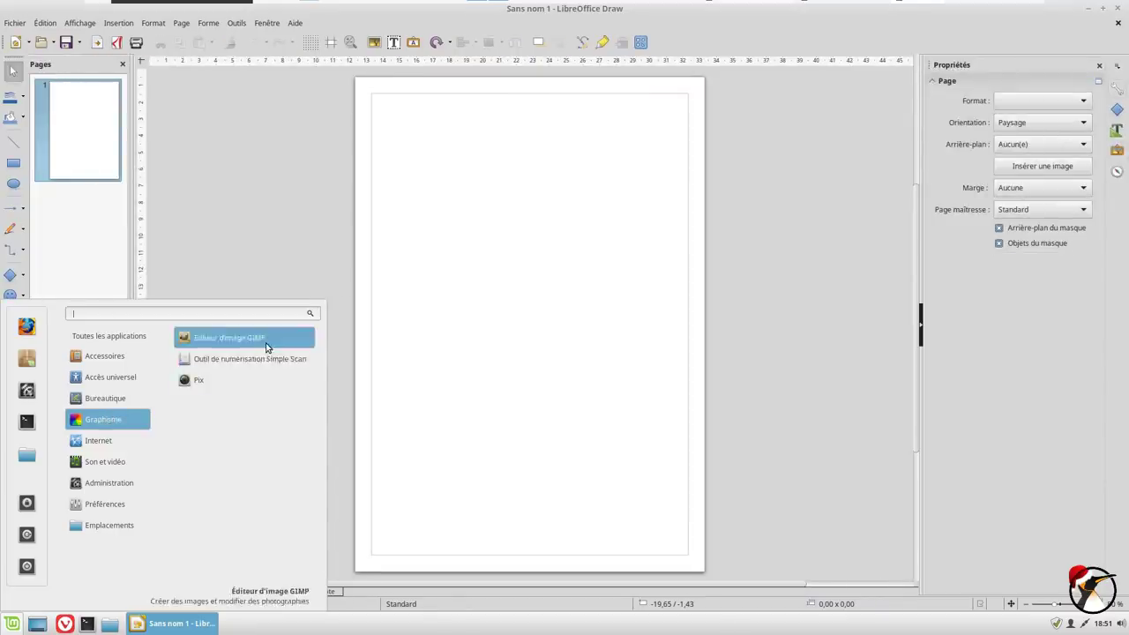
click(286, 173)
Check the LibreOffice version in its About dialog and close the dialog.
click(295, 23)
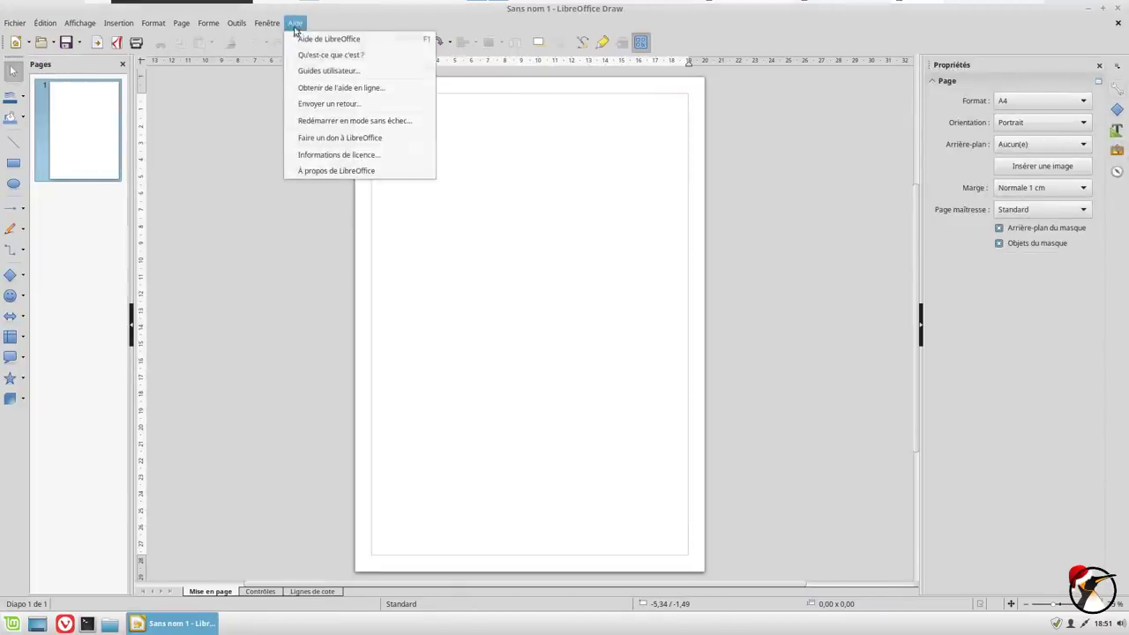
click(310, 173)
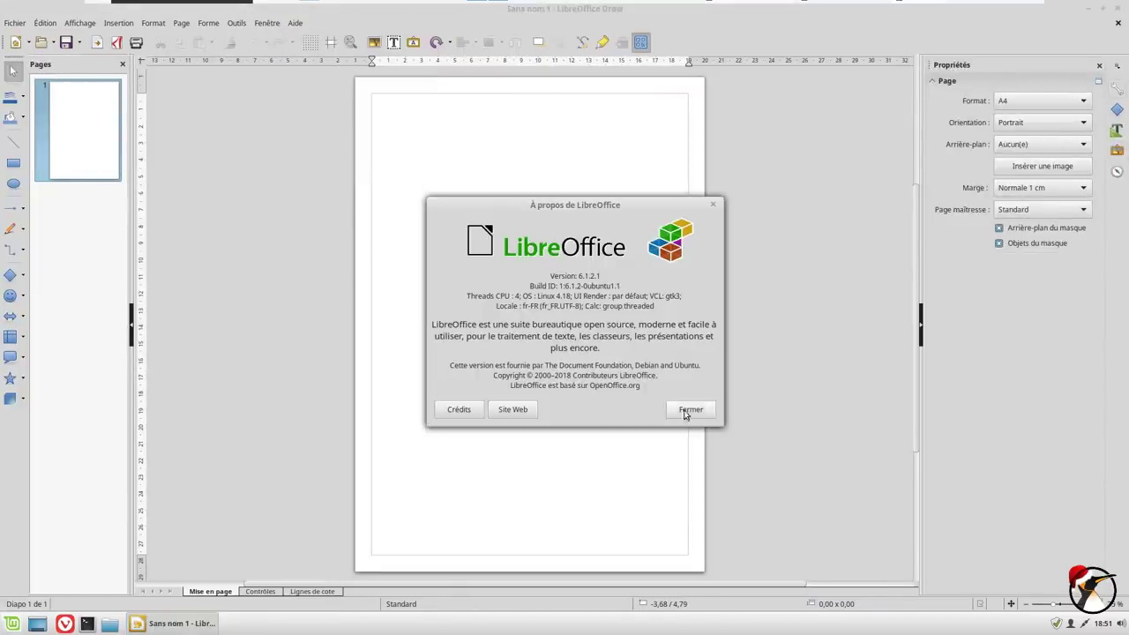
click(686, 411)
click(293, 23)
click(335, 170)
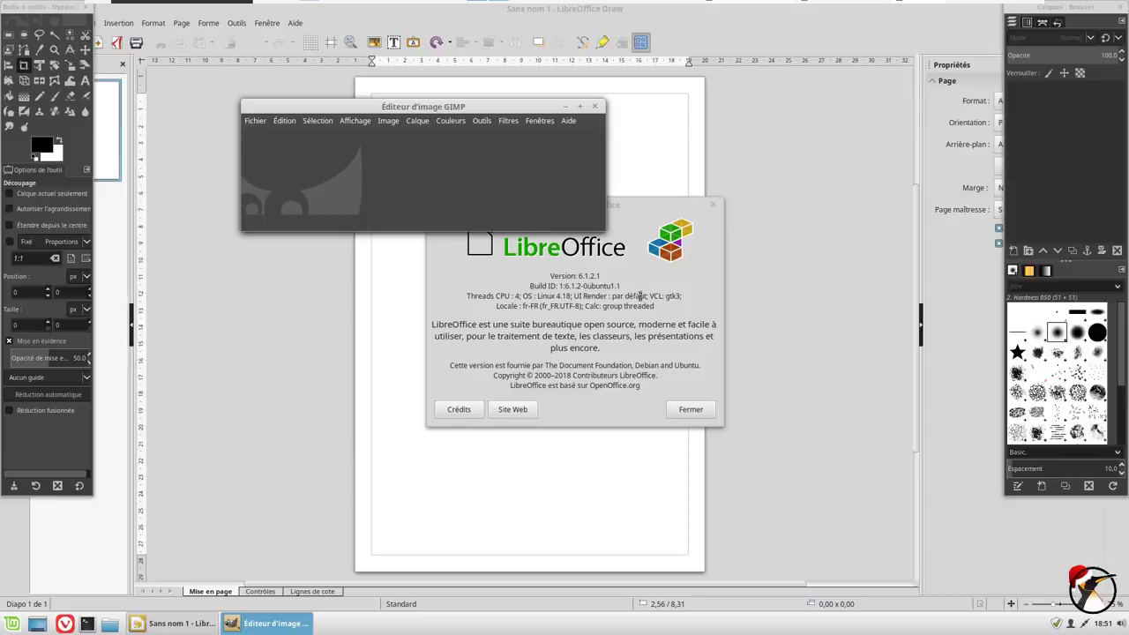
click(693, 414)
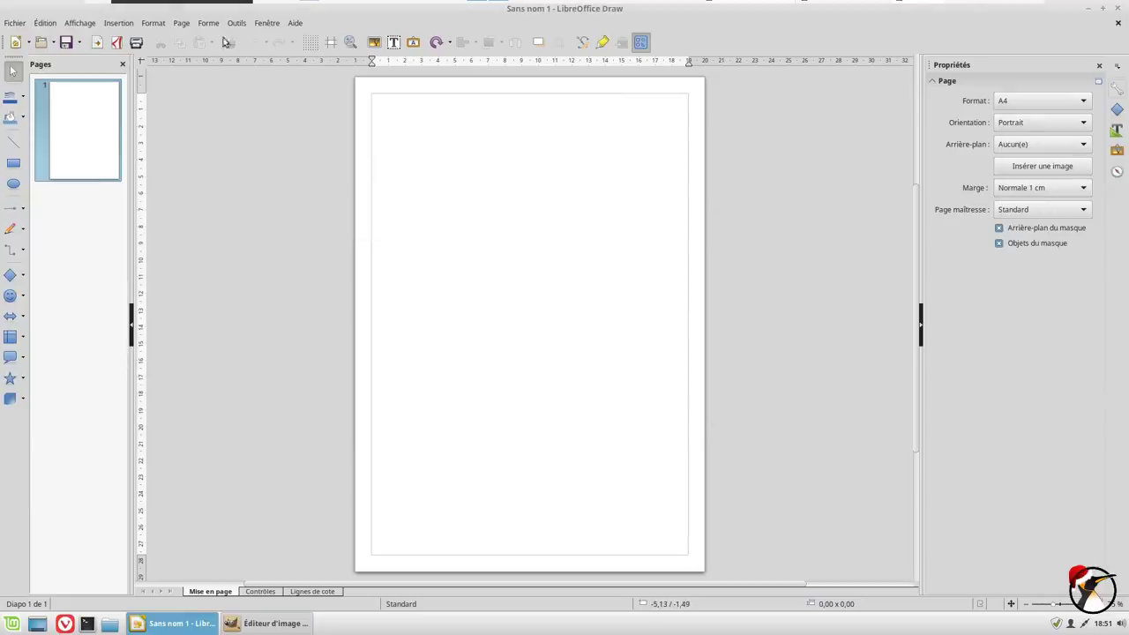
Quit LibreOffice Draw, leaving only the GIMP windows open.
click(182, 22)
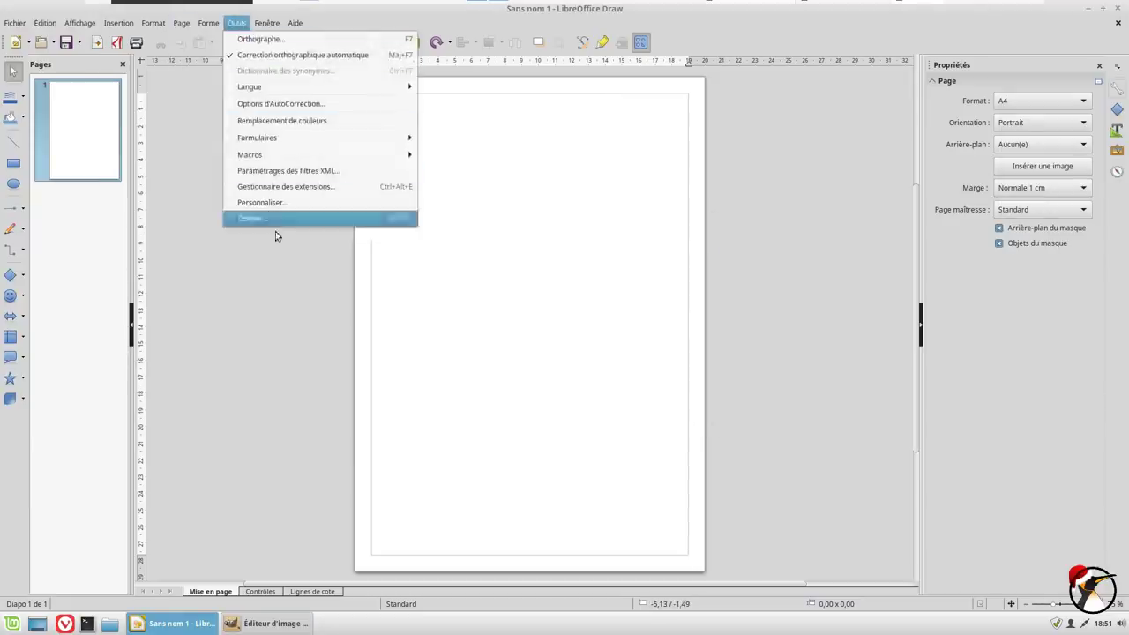
mouse_move(15, 23)
click(44, 396)
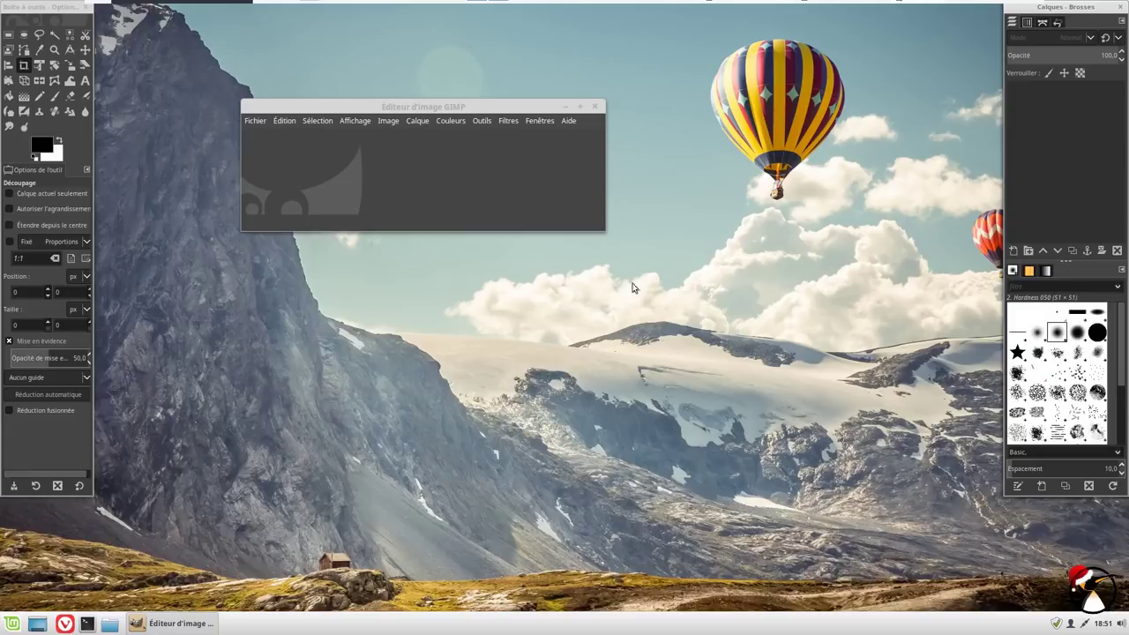
Open GIMP's About dialog to check the installed version.
click(536, 122)
mouse_move(568, 121)
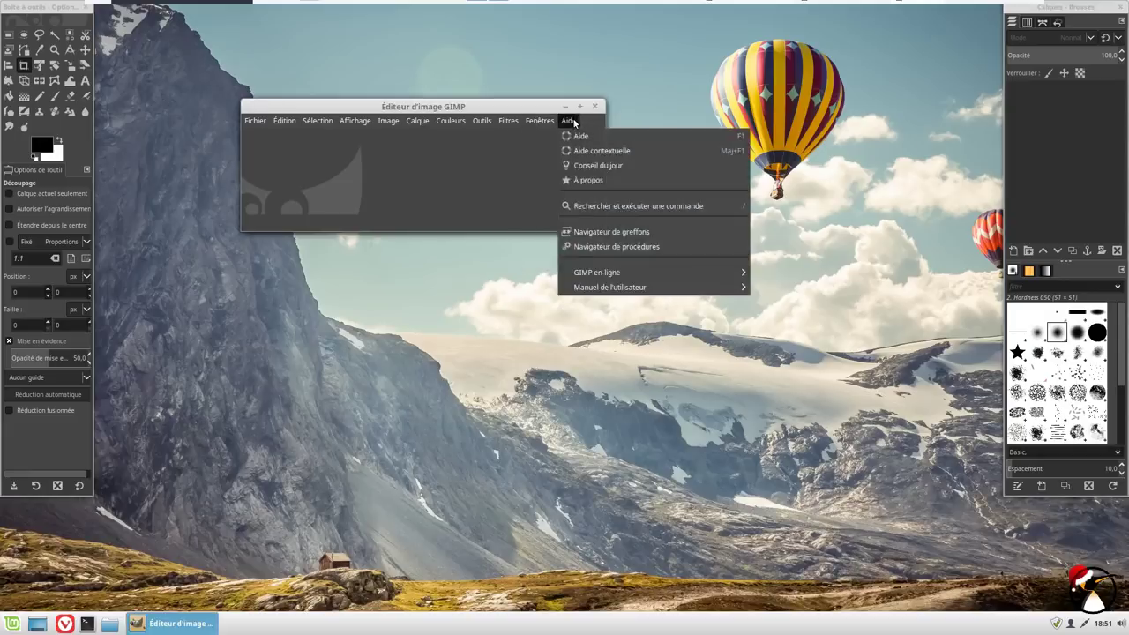
click(600, 184)
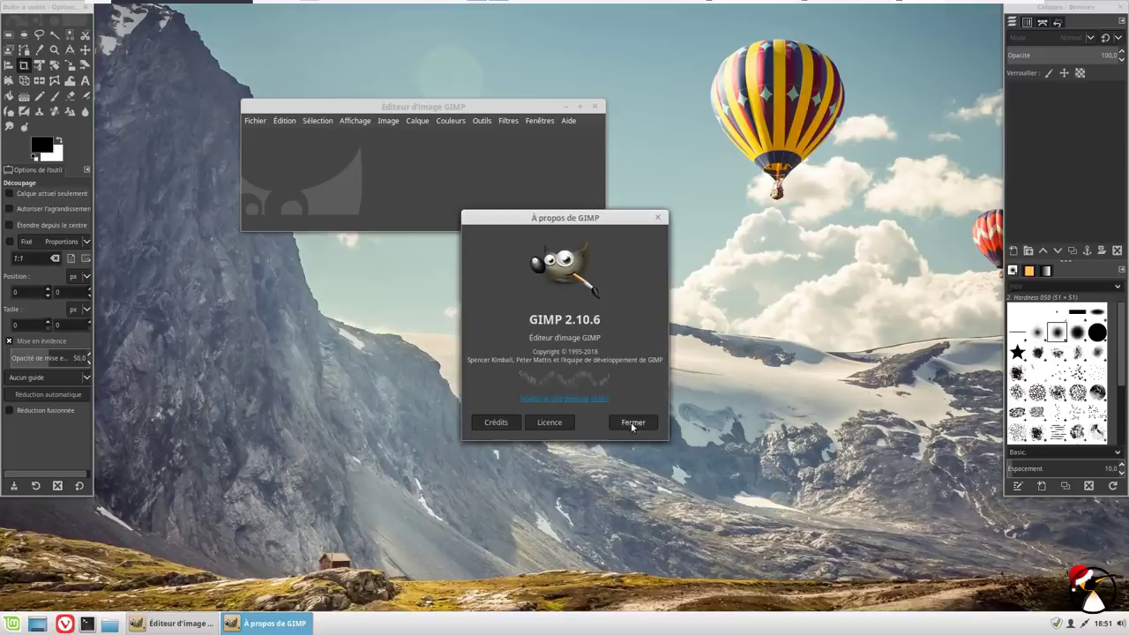
Close the About dialog and set GIMP's icon theme to Legacy and its interface theme to System.
click(630, 421)
click(291, 121)
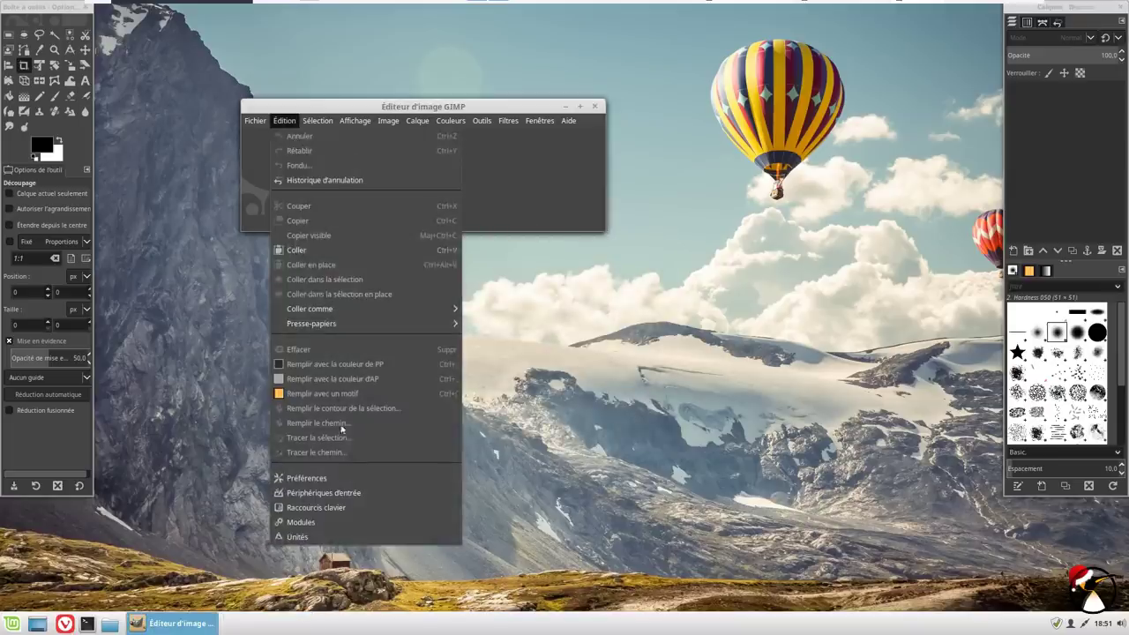
click(309, 478)
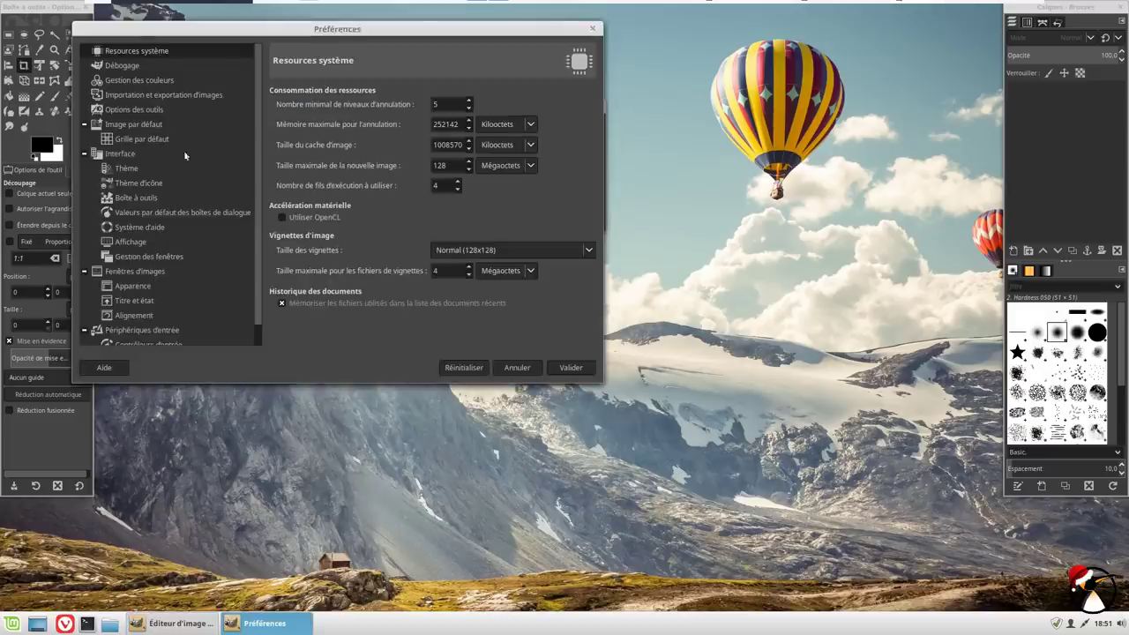
click(132, 181)
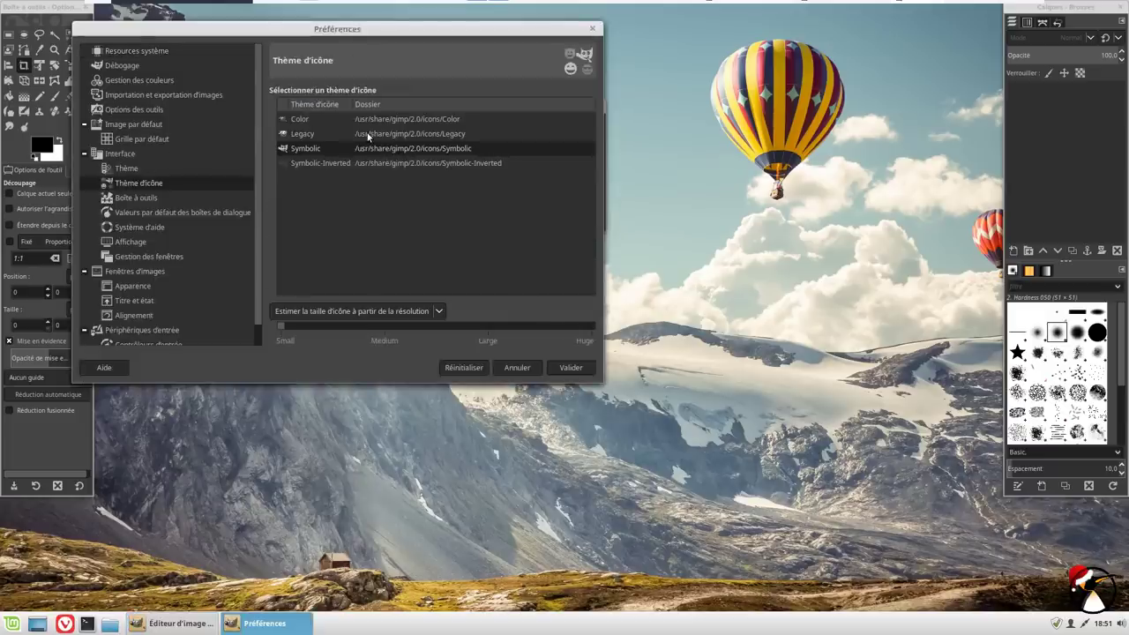
click(368, 134)
click(121, 174)
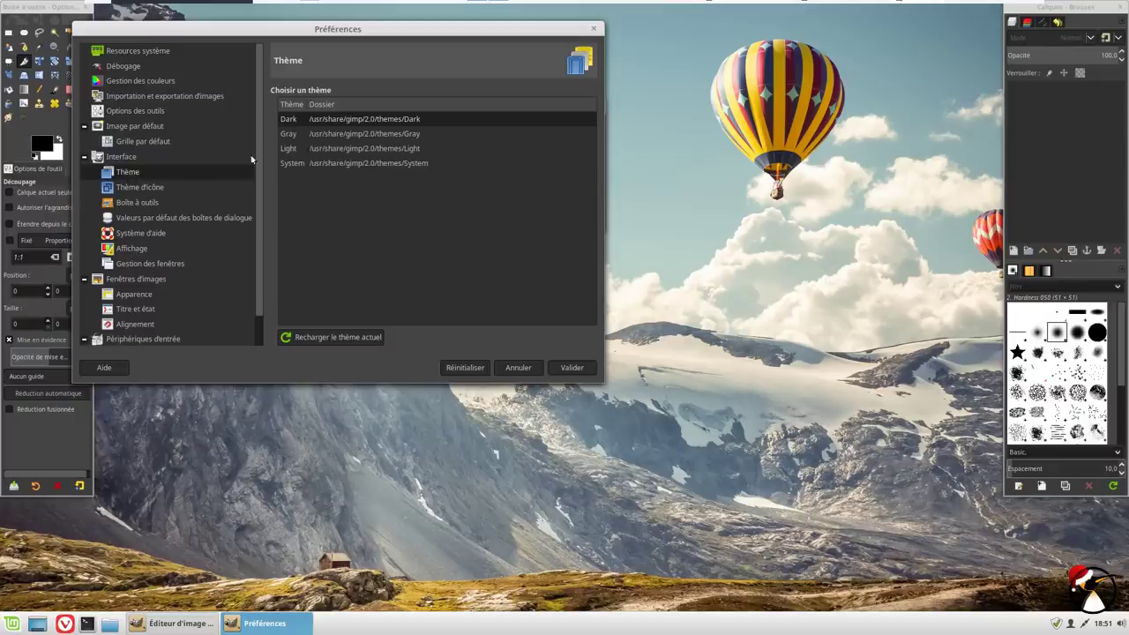
click(325, 163)
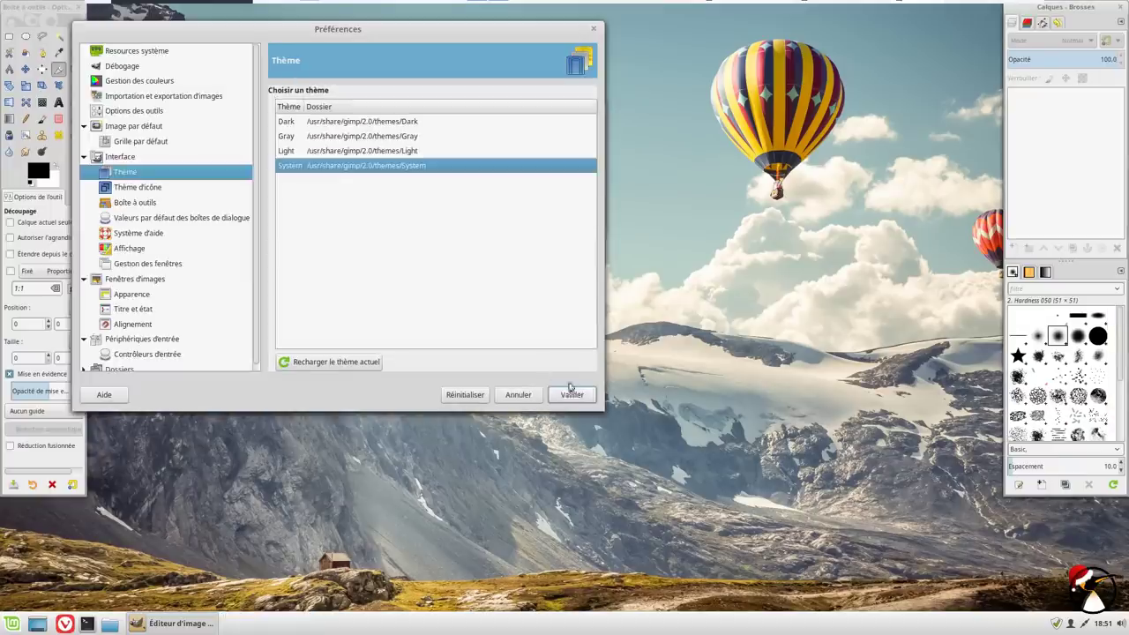
click(570, 394)
Switch GIMP to single-window mode and quit the program.
click(539, 120)
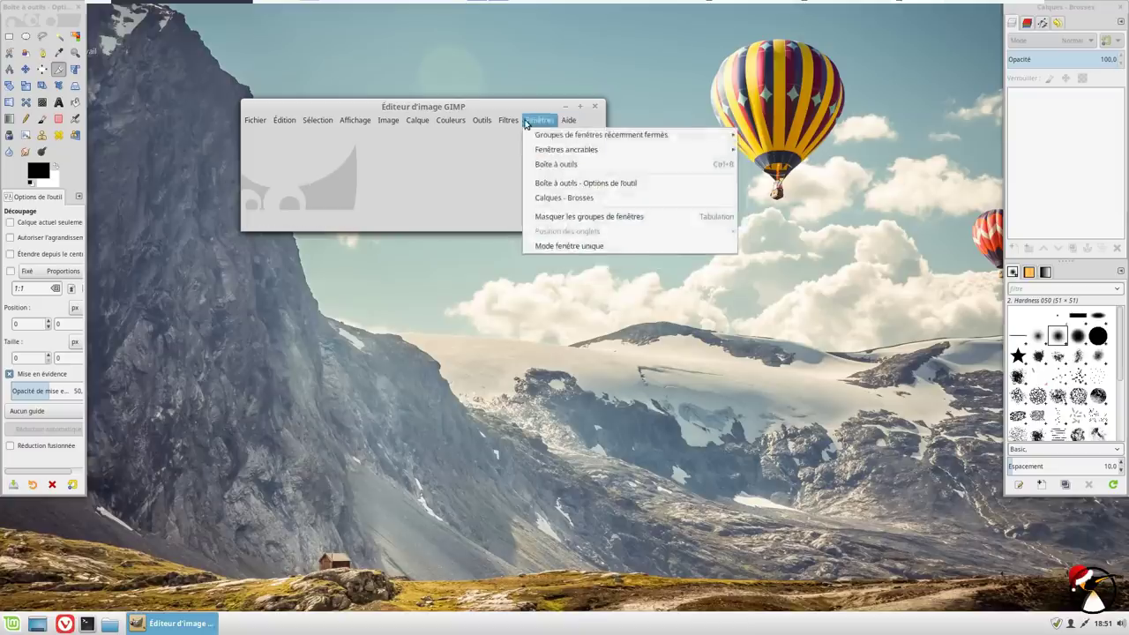
click(553, 245)
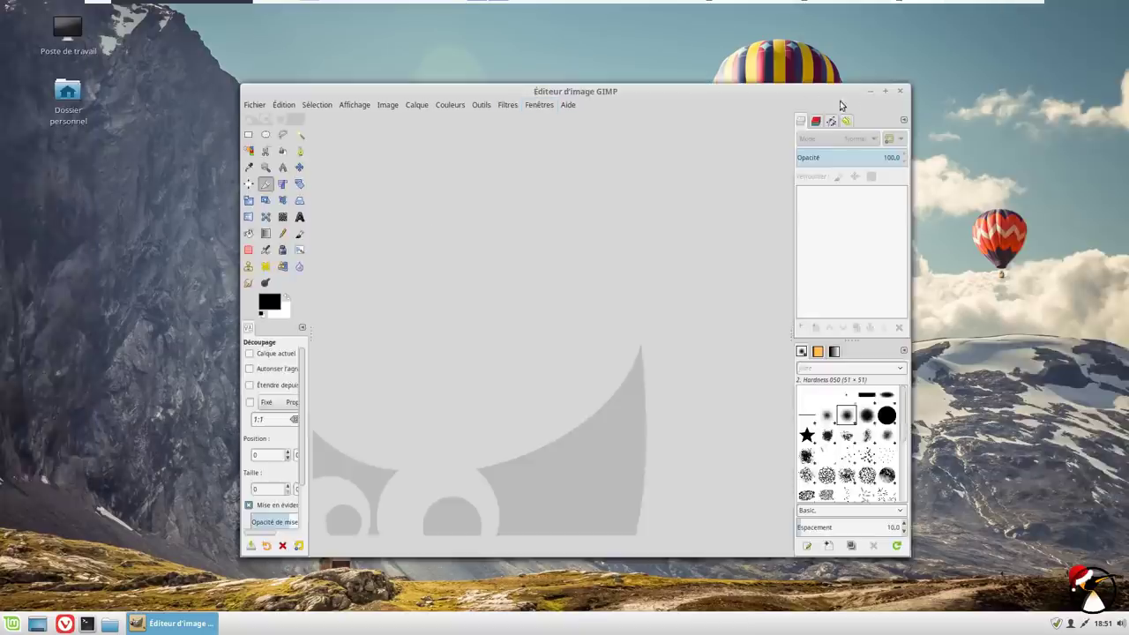
click(900, 91)
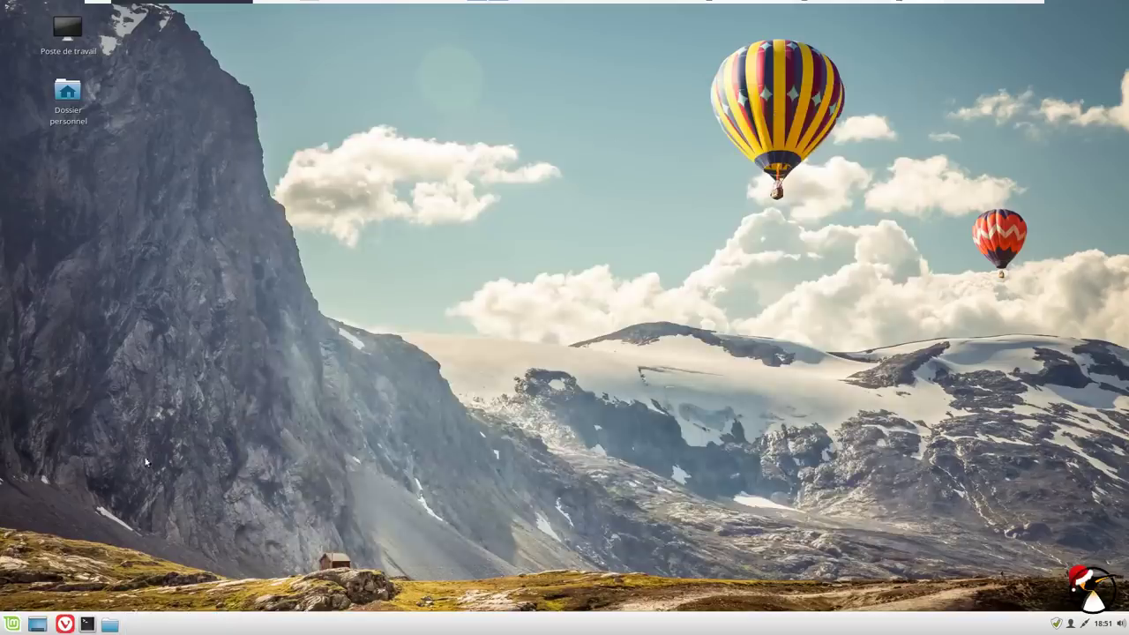
Launch Clementine and the VLC media player from the sound and video applications.
click(13, 624)
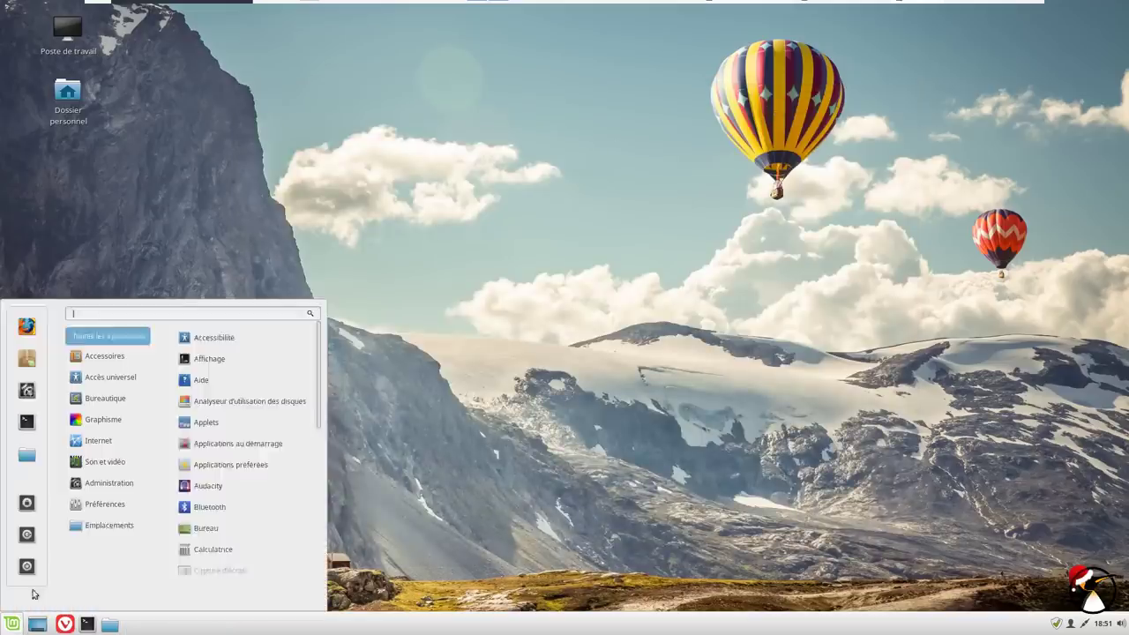
mouse_move(112, 463)
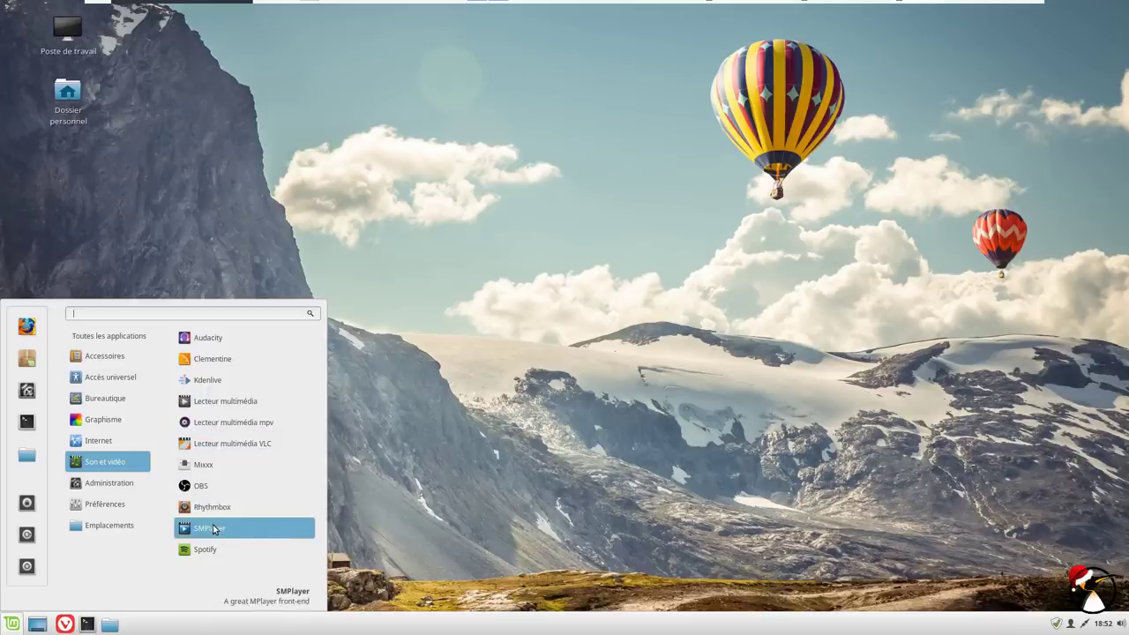
click(221, 357)
click(11, 624)
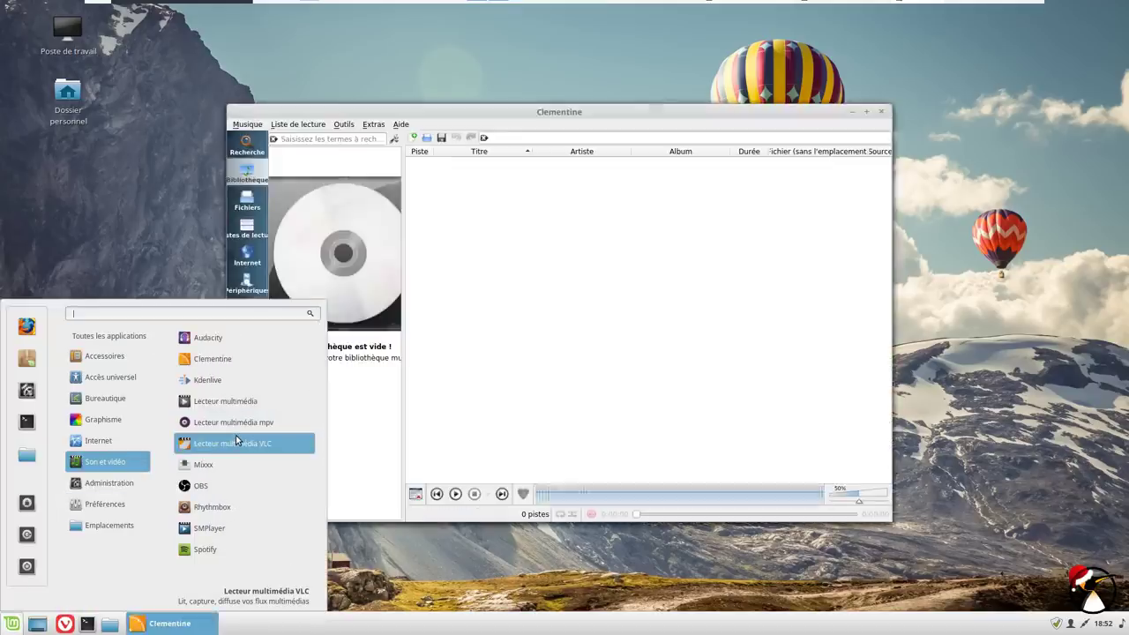
click(235, 437)
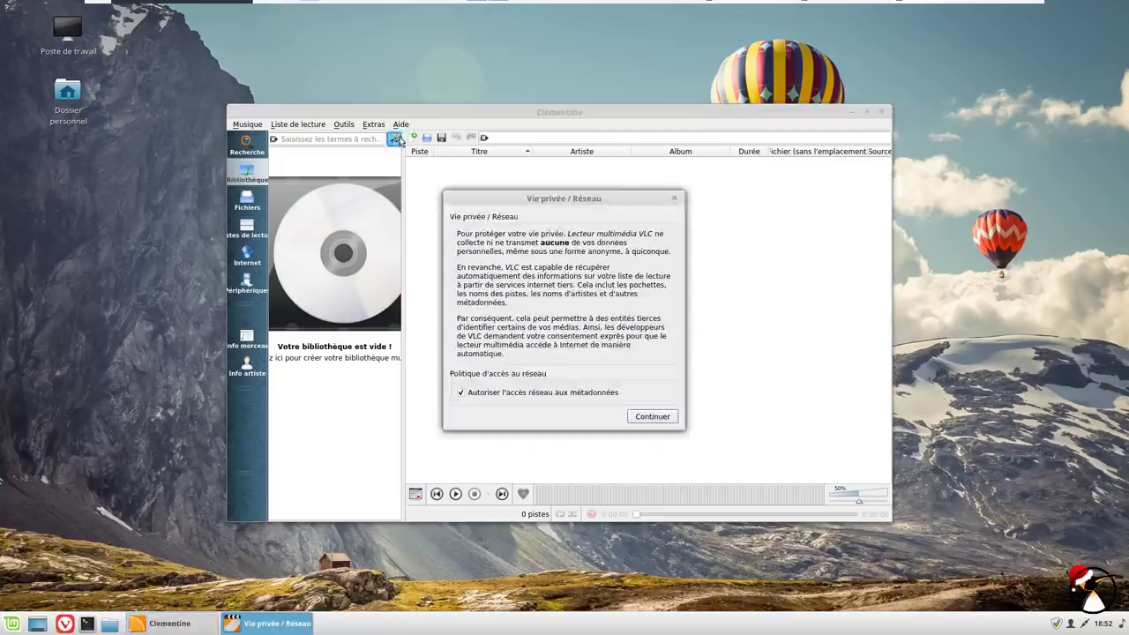
Check the Clementine version in its About dialog and quit Clementine.
click(400, 124)
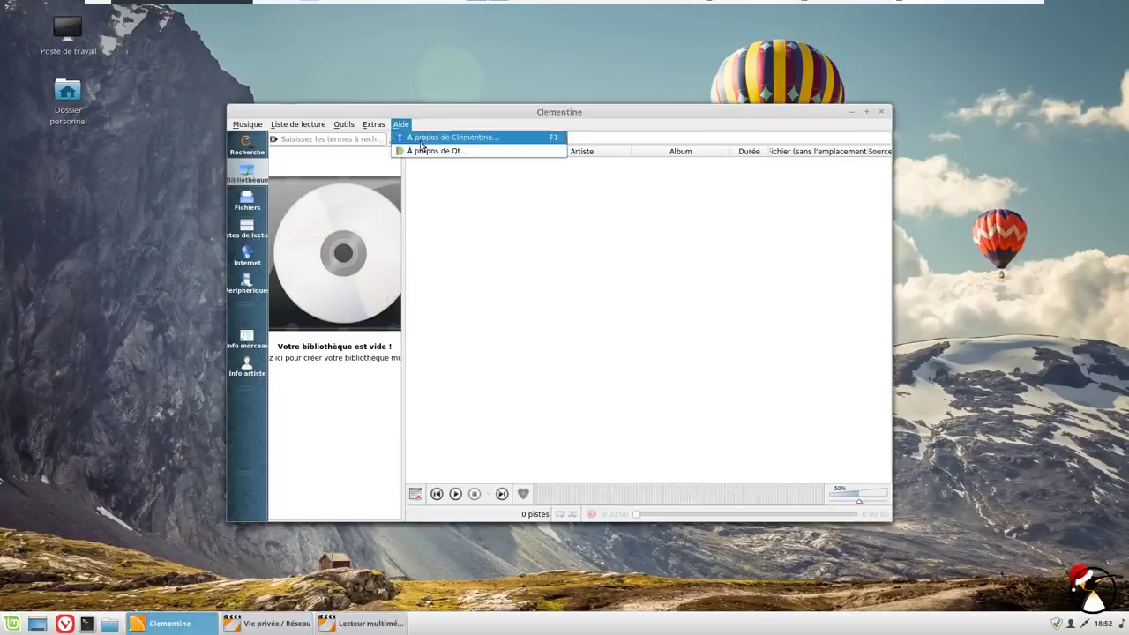
click(427, 151)
click(730, 423)
click(400, 124)
click(441, 139)
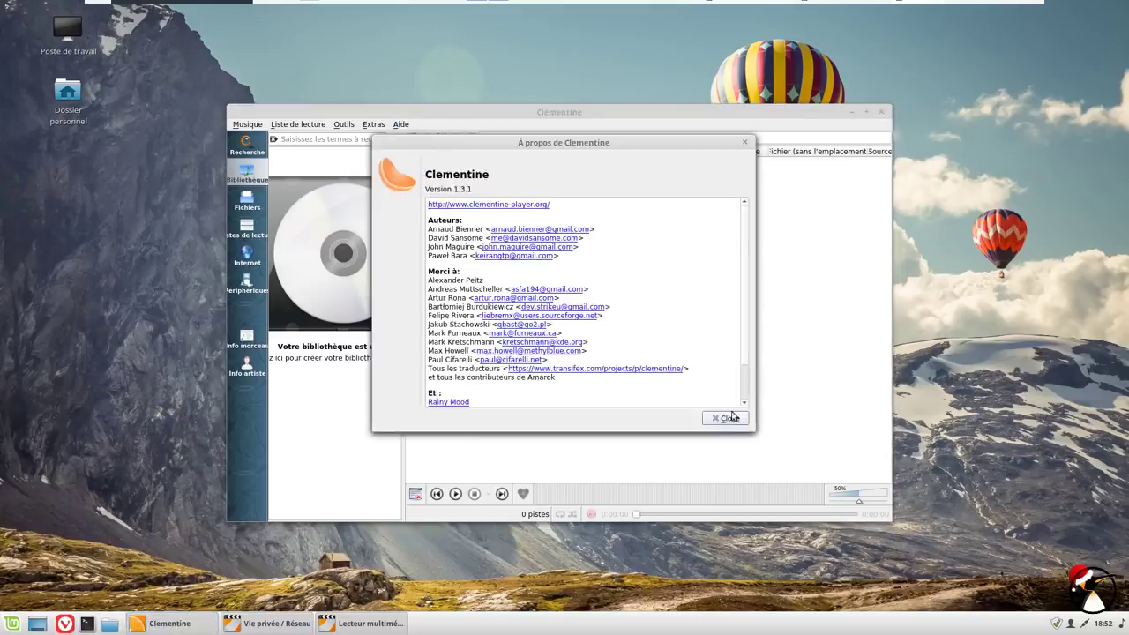
click(731, 417)
click(880, 112)
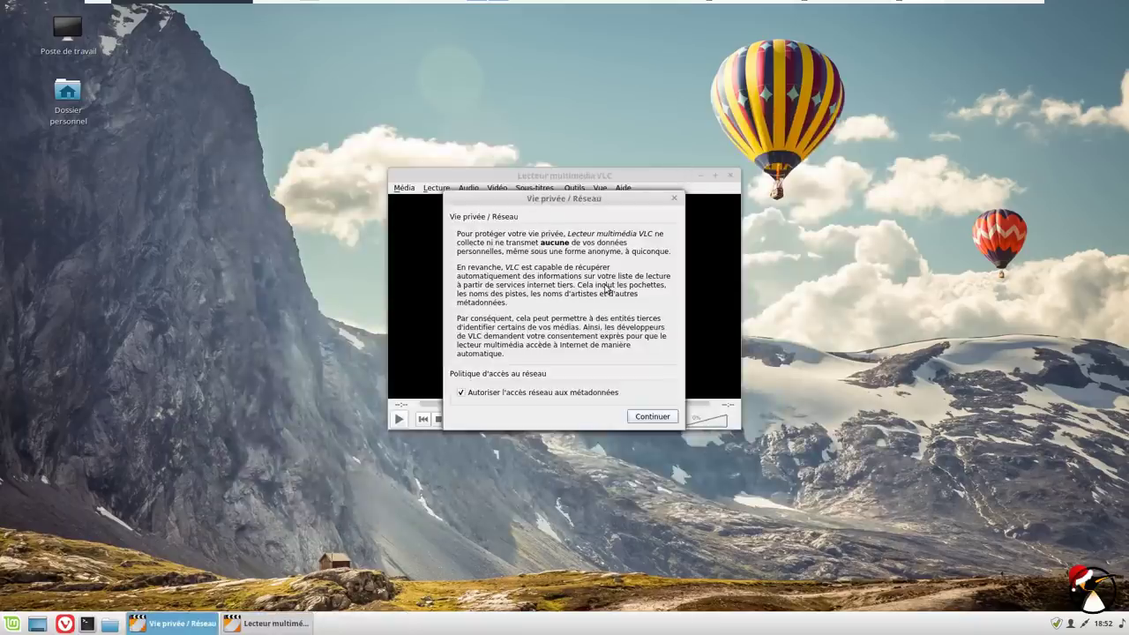
Accept VLC's privacy and network access policy, and check its version in the About dialog before quitting VLC.
click(653, 416)
click(623, 187)
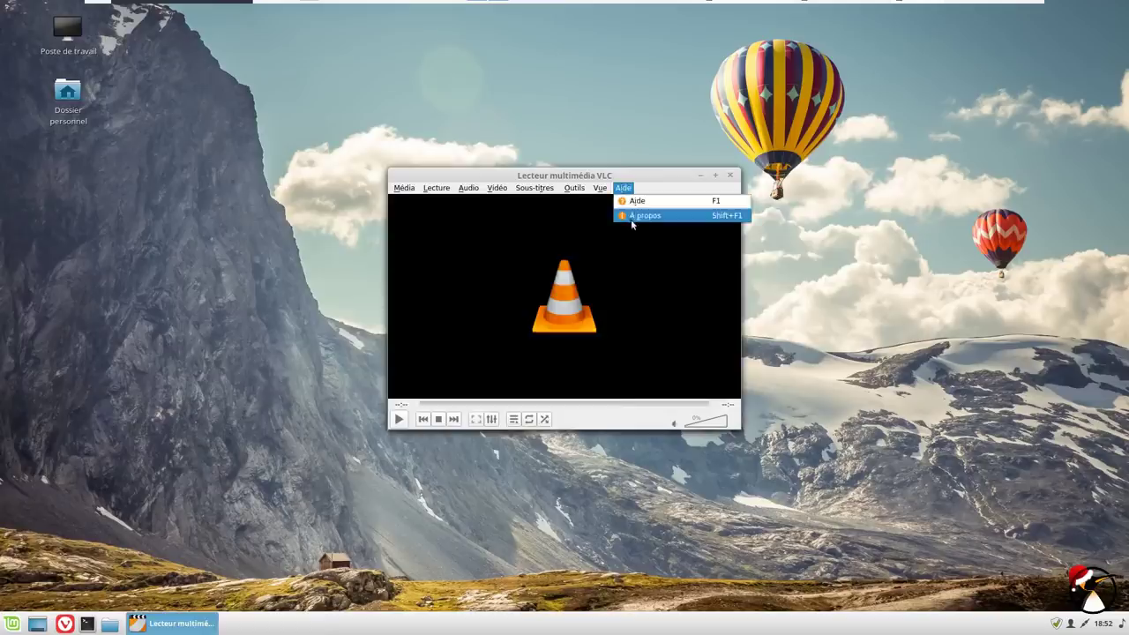
click(631, 218)
click(774, 172)
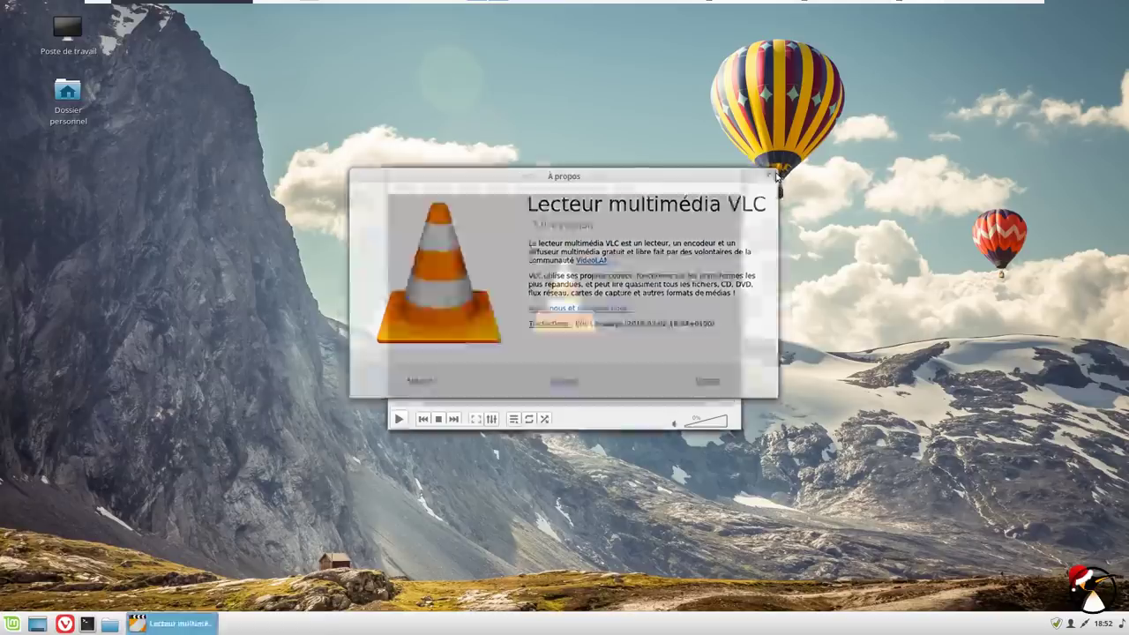
click(732, 182)
Launch Audacity, dismiss its welcome window, and check the version in the About dialog before quitting.
key(super)
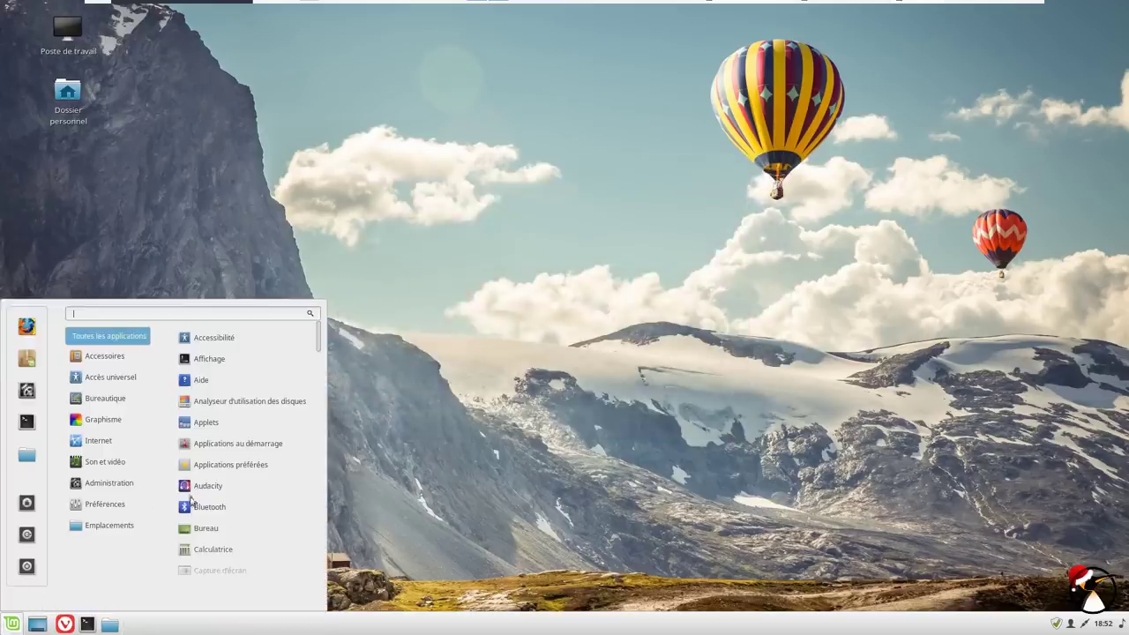
click(227, 484)
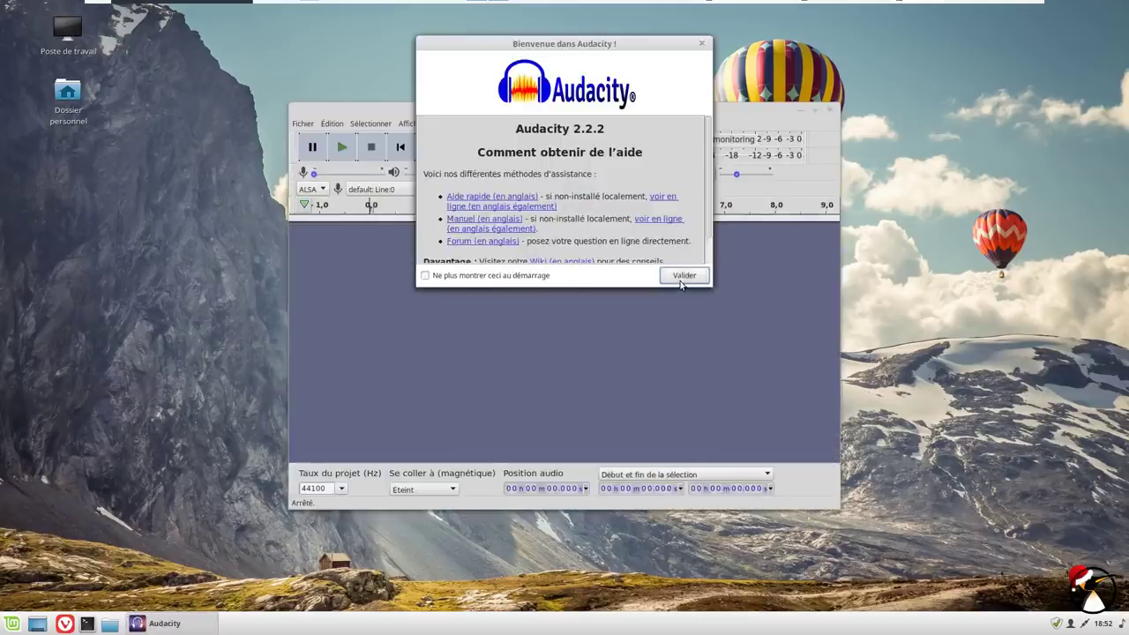
click(683, 275)
click(602, 124)
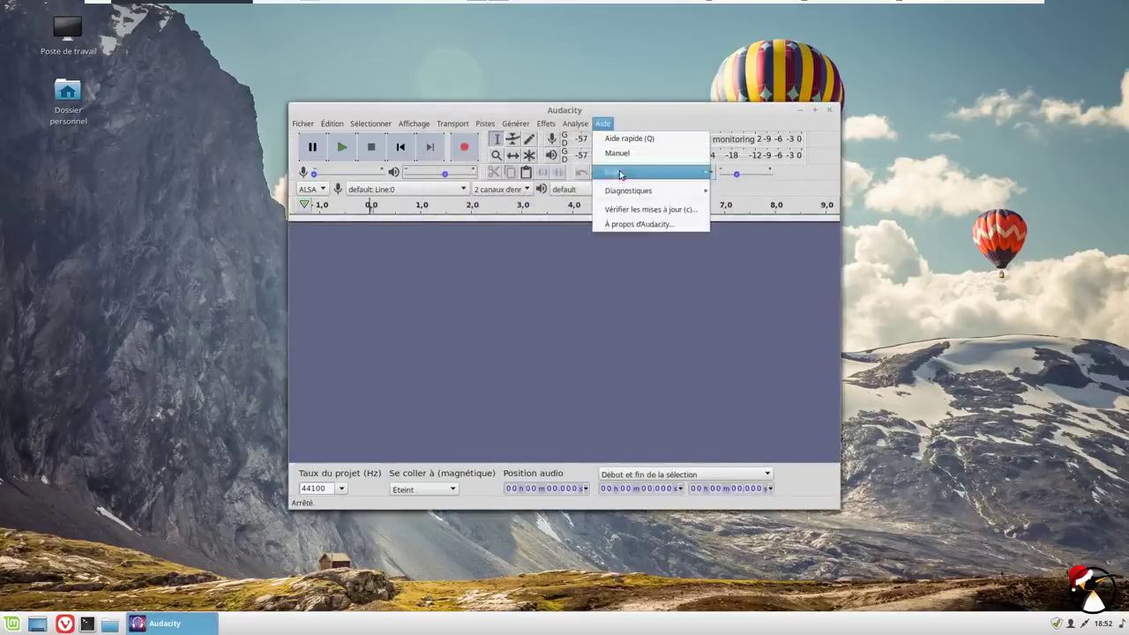
click(618, 222)
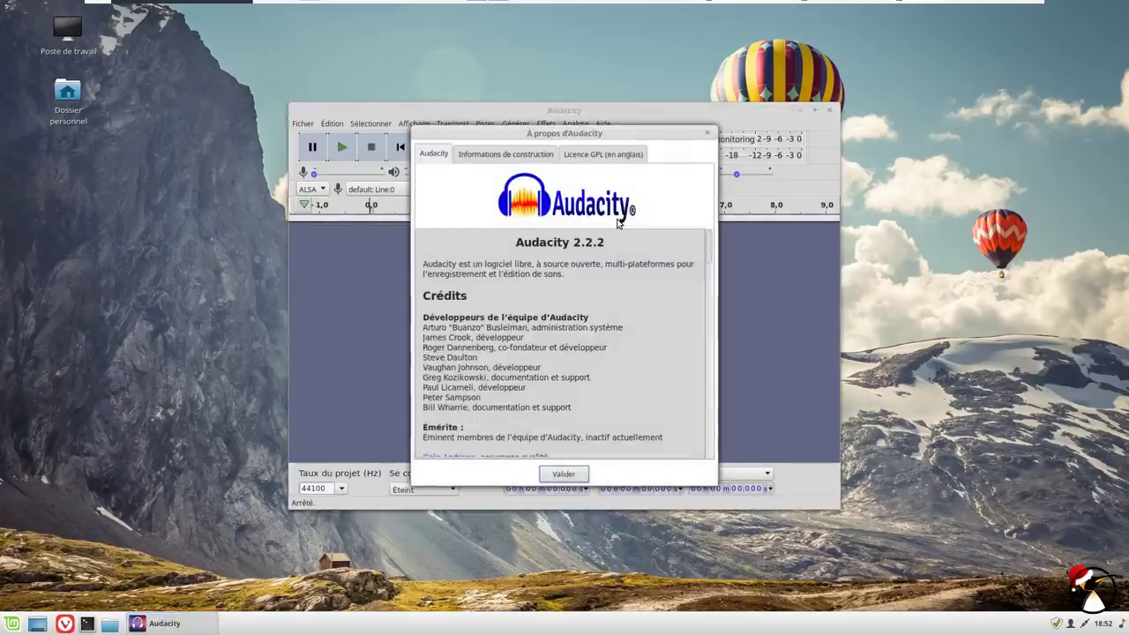
click(553, 476)
click(830, 110)
Refresh the system's update manager and open its software sources, authenticating with the account password.
click(1057, 624)
click(484, 137)
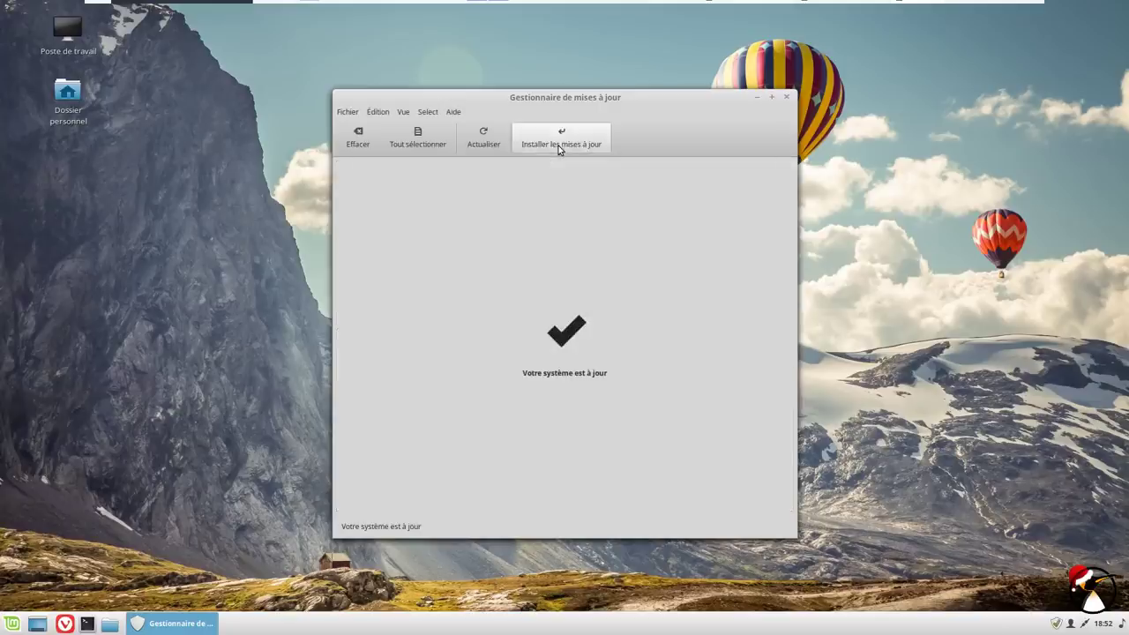
click(375, 113)
click(380, 158)
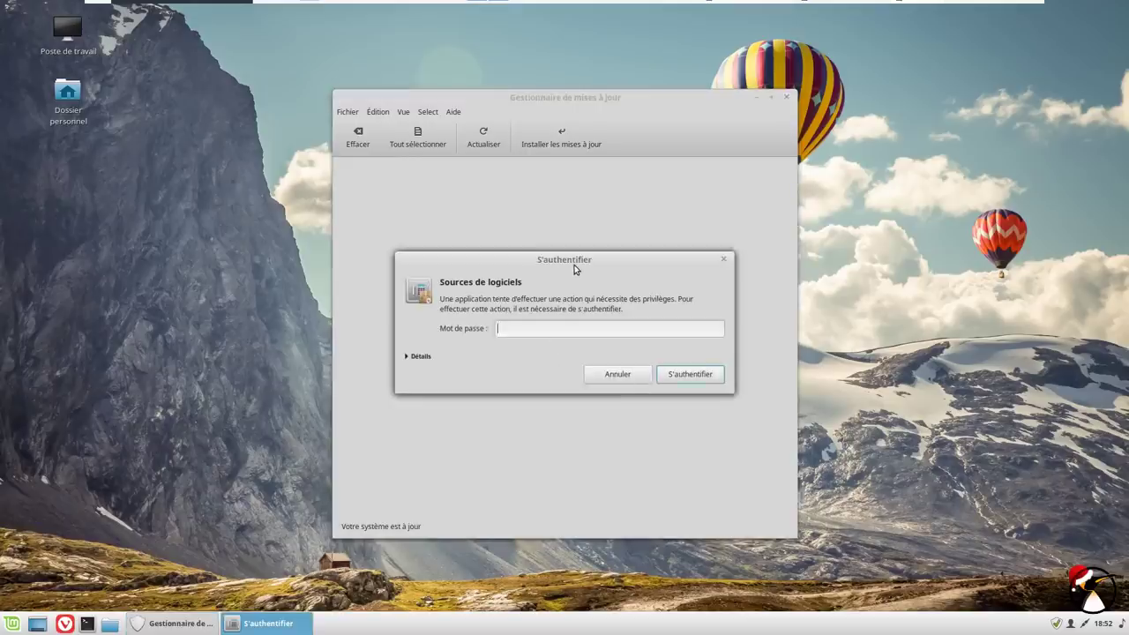
text(*******)
key(Return)
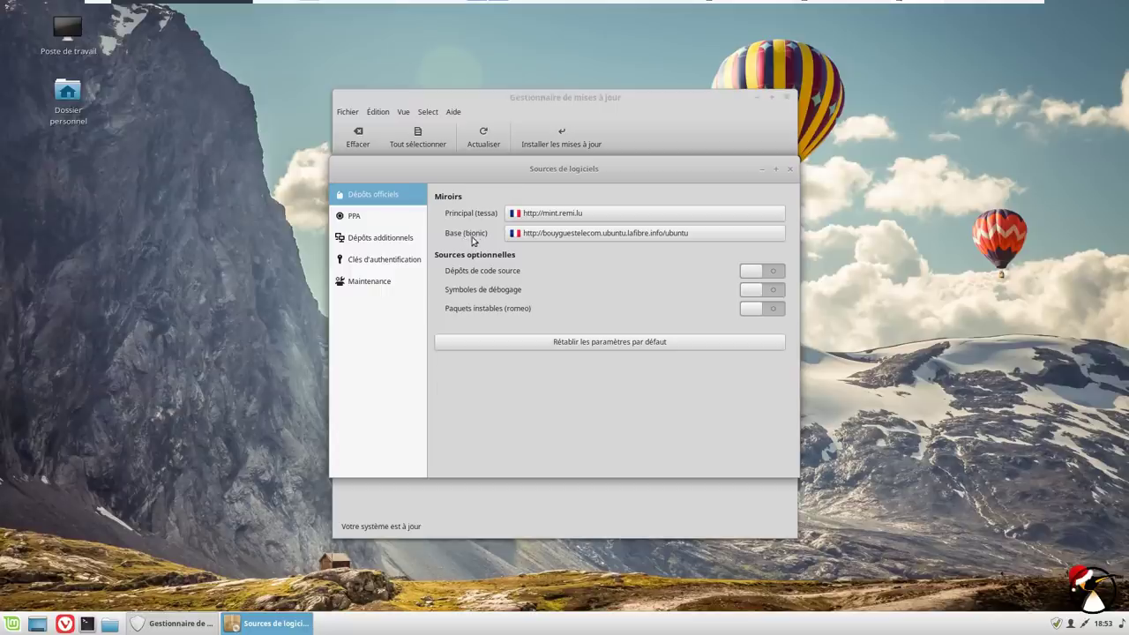
click(550, 231)
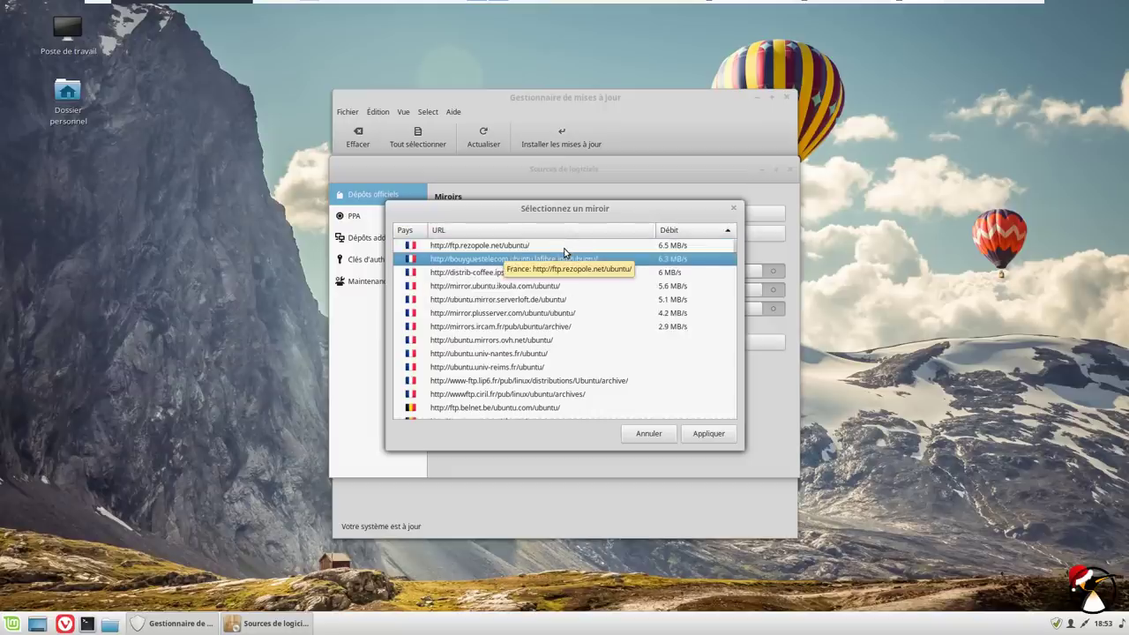
click(562, 248)
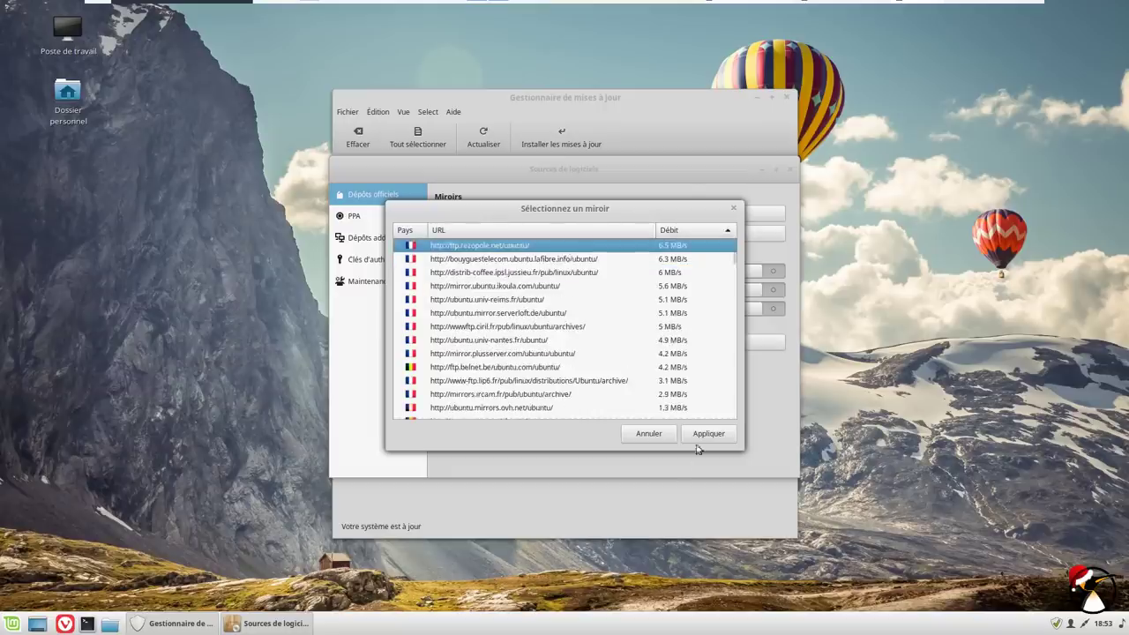
click(706, 435)
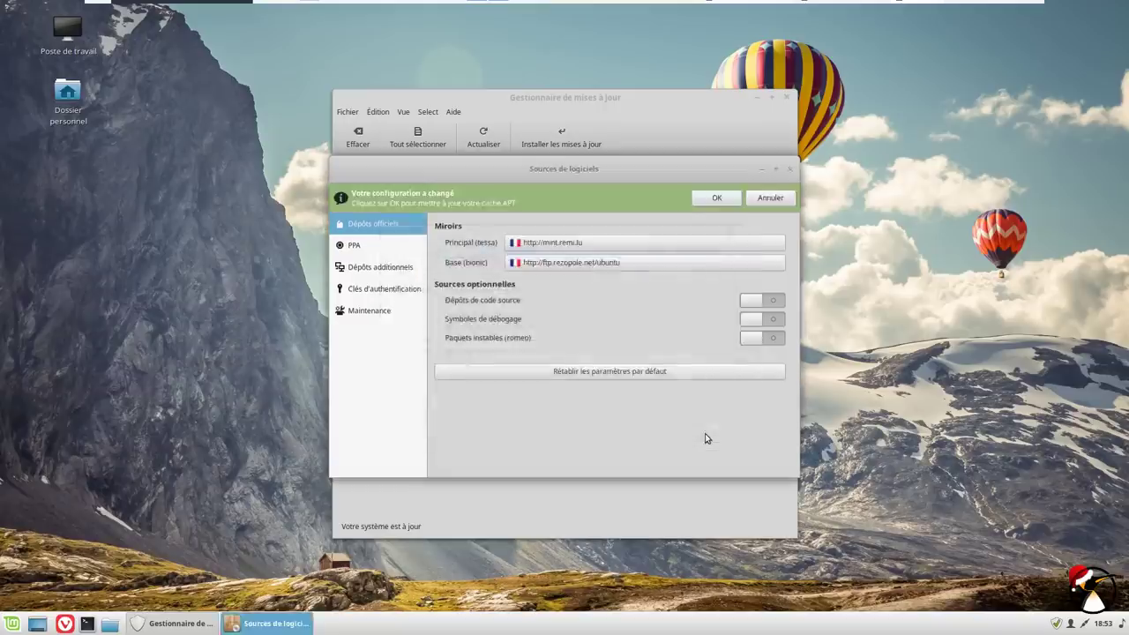
click(716, 199)
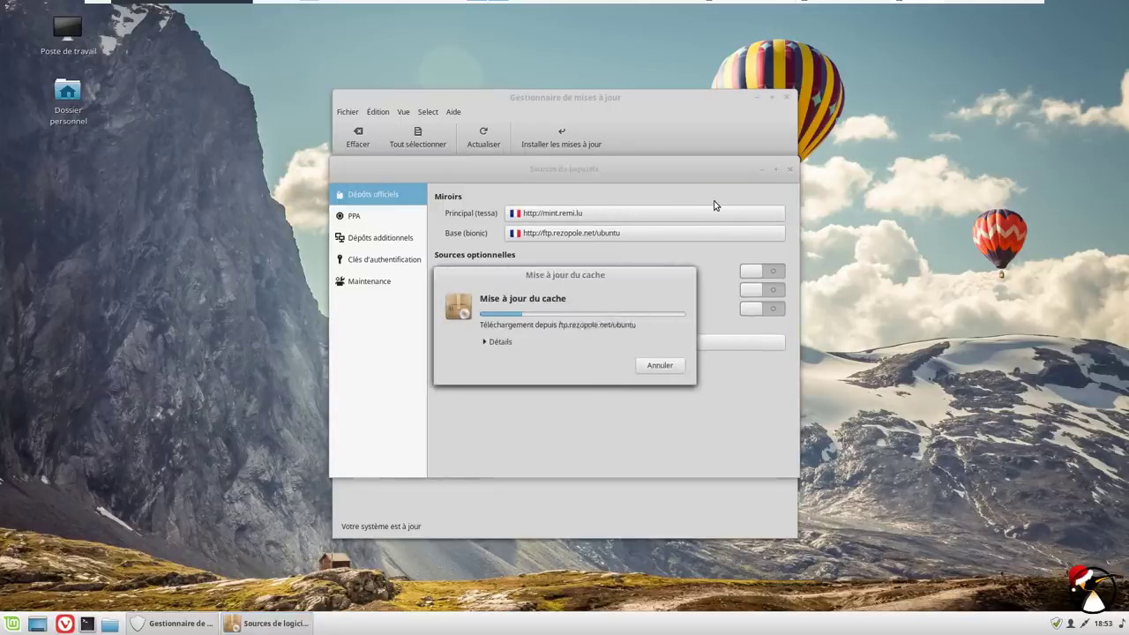
Start a root shell in a new terminal with sudo -i, entering the account password.
click(88, 625)
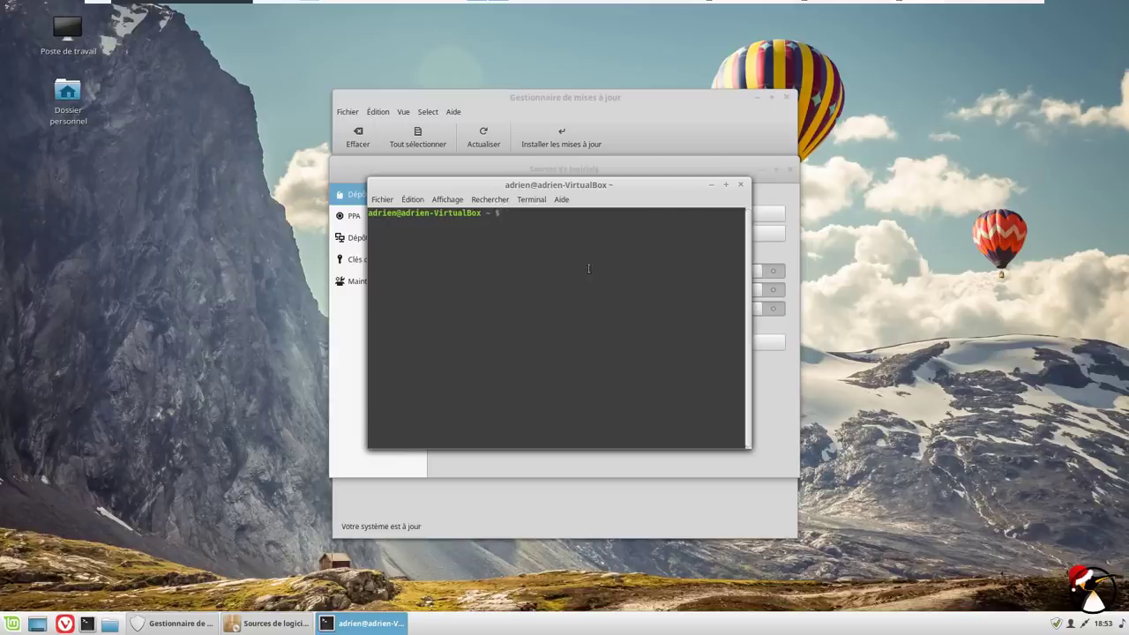
text(sudo -i)
key(Return)
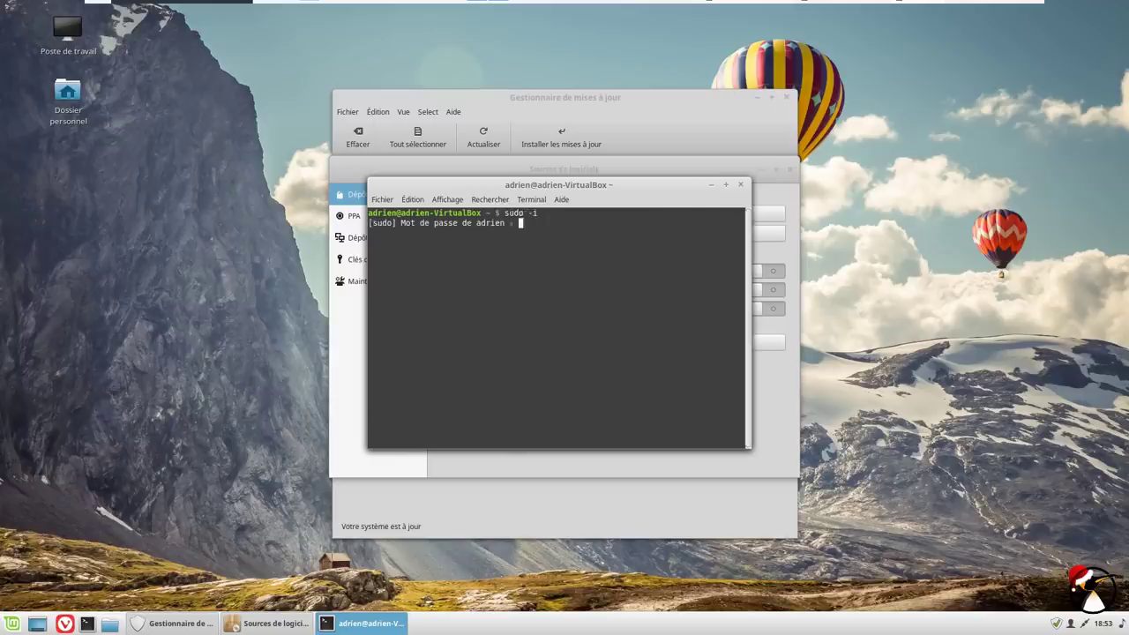
text(***********)
key(Return)
Close the software sources and update manager windows, and enlarge the terminal text by three zoom levels.
drag(632, 182, 548, 248)
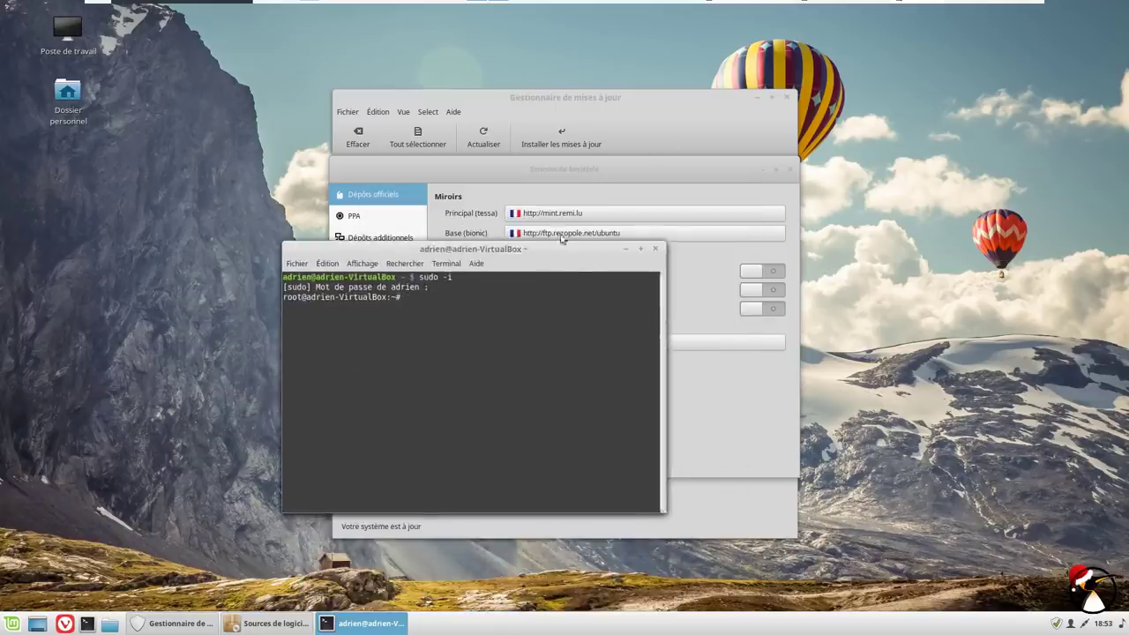
click(790, 169)
click(786, 98)
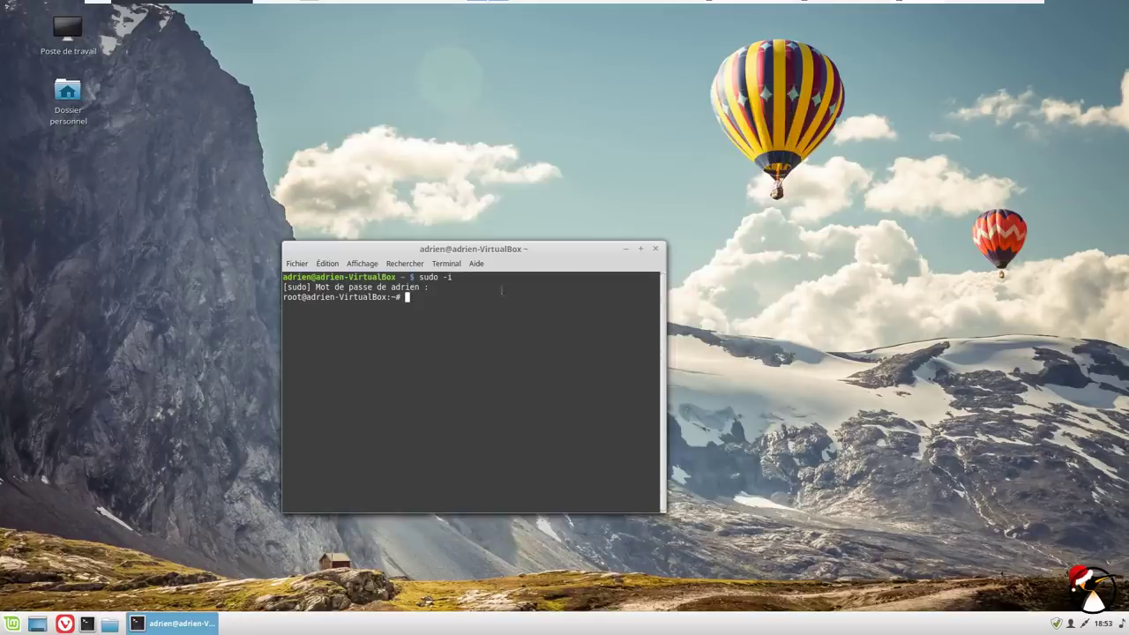
key(ctrl+plus)
key(ctrl+plus)
key(ctrl+plus)
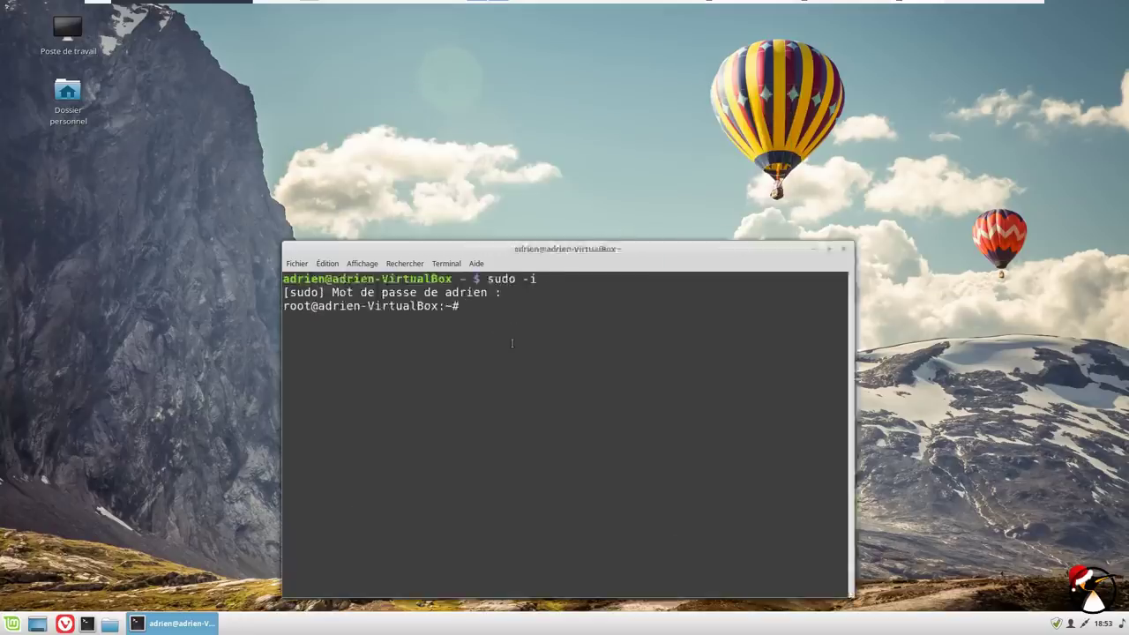
Change to the /etc/apt/sources.list.d/ directory and open official-package-repositories.list in vi.
text(cd /etc/apt/sources.list.d/)
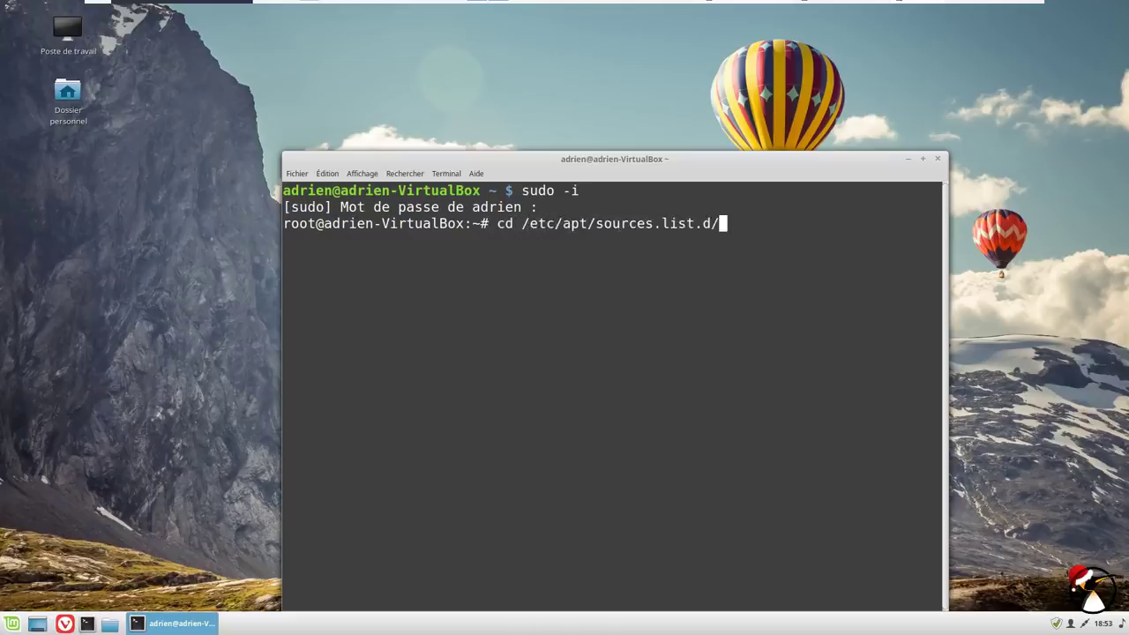
key(Return)
text(vi o)
key(Tab)
key(Return)
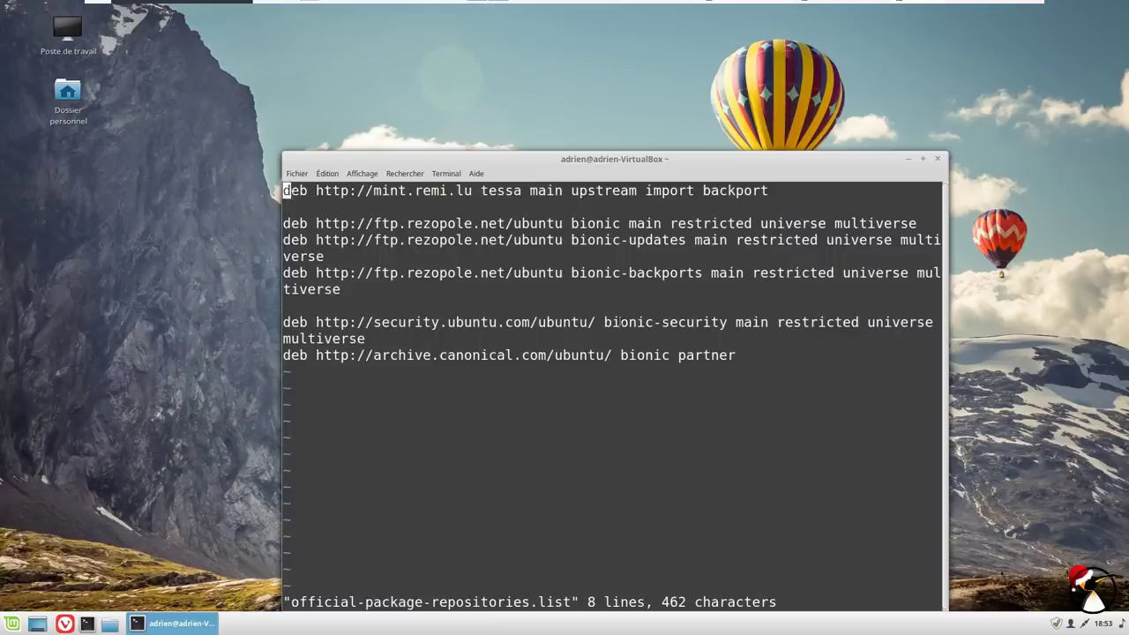
Replace every occurrence of bionic with cosmic in the repository list, saving the file and quitting vi.
text(:)
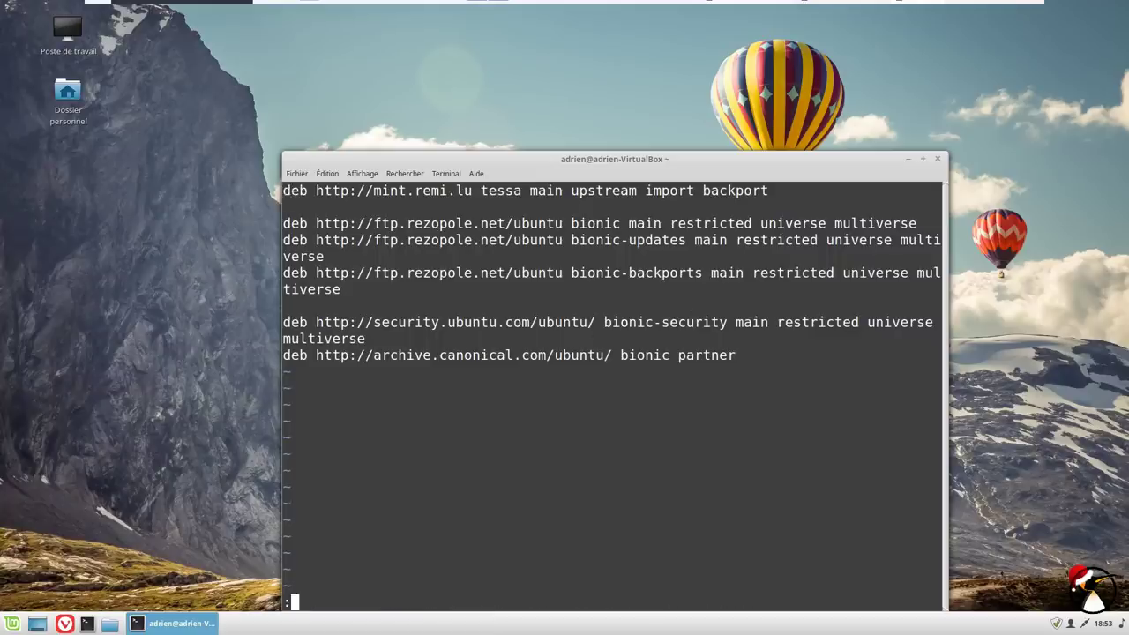
text(%s/)
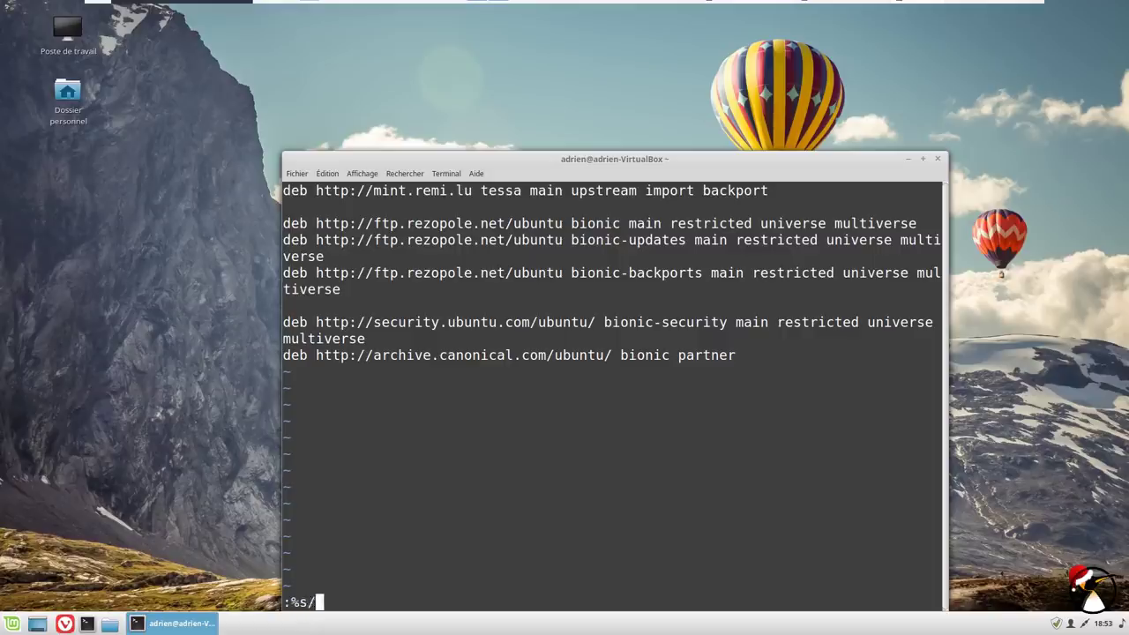
text(bionic/cosmic/g)
key(Return)
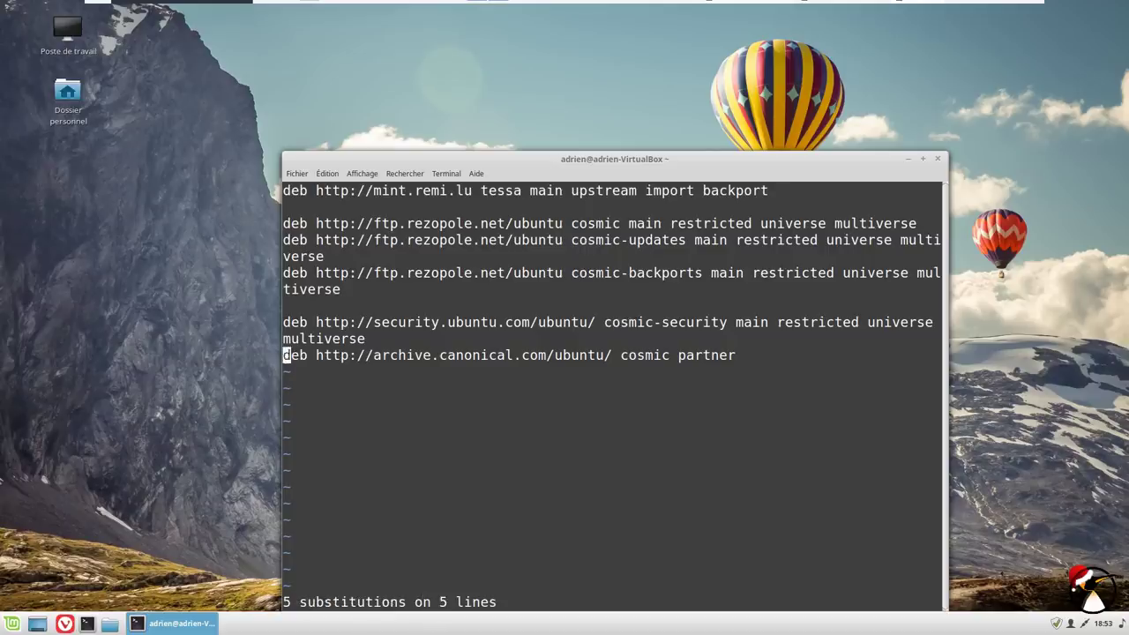
text(:wq)
key(Return)
Refresh the package lists with apt update and close the root terminal window.
text(apt update)
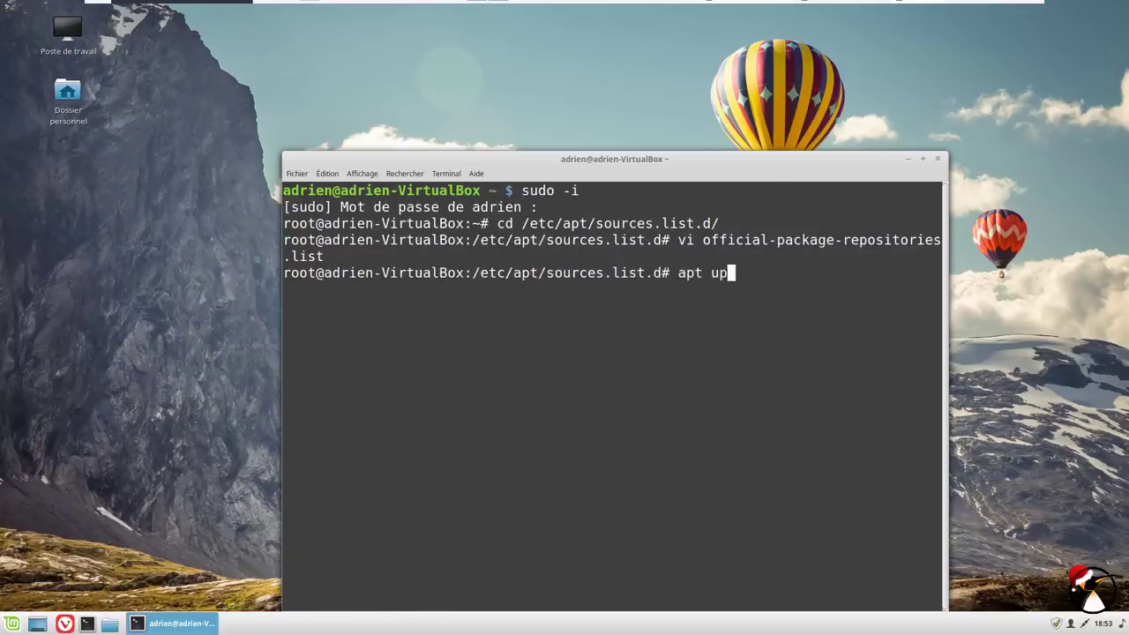
key(Return)
drag(497, 156, 438, 81)
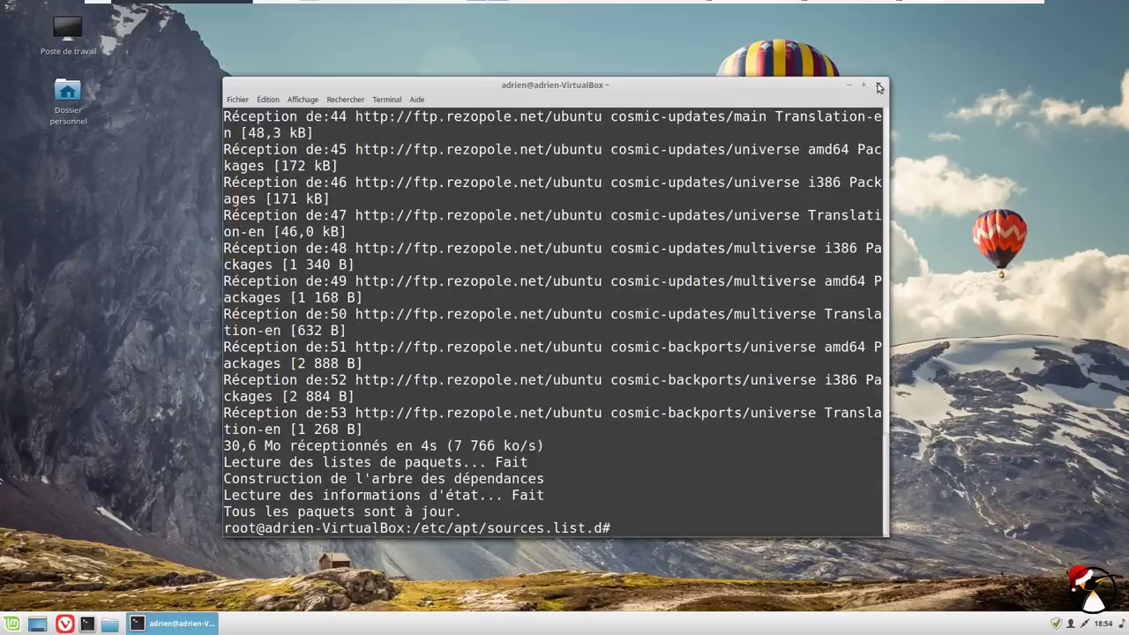
click(878, 87)
click(607, 356)
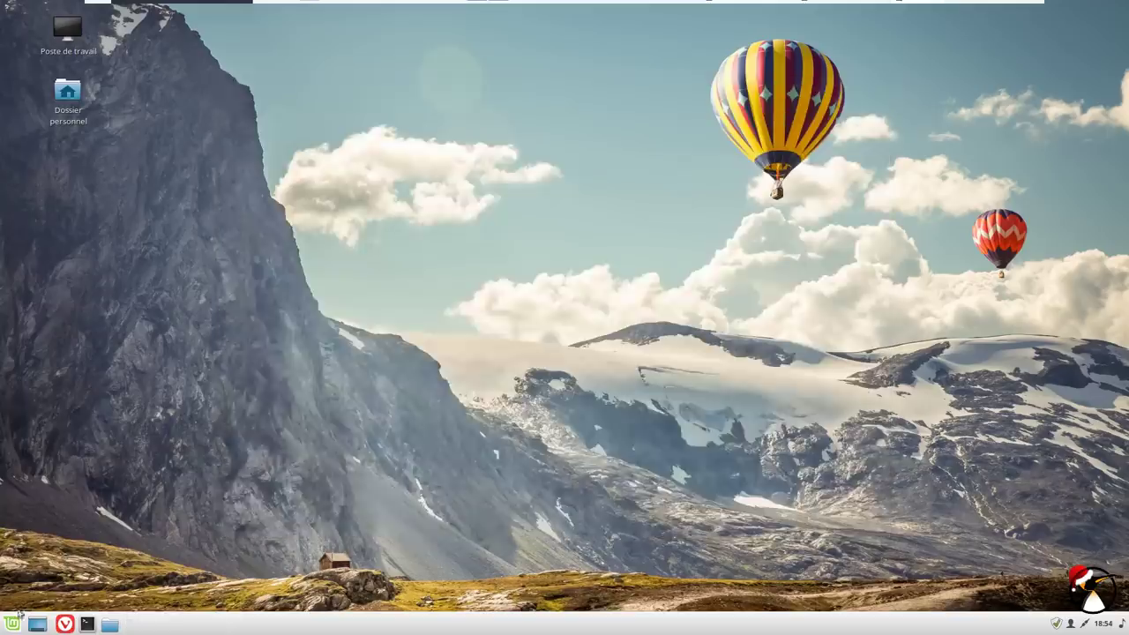
Open Firefox and the Software Manager, moving the Software Manager window aside.
click(12, 624)
mouse_move(105, 440)
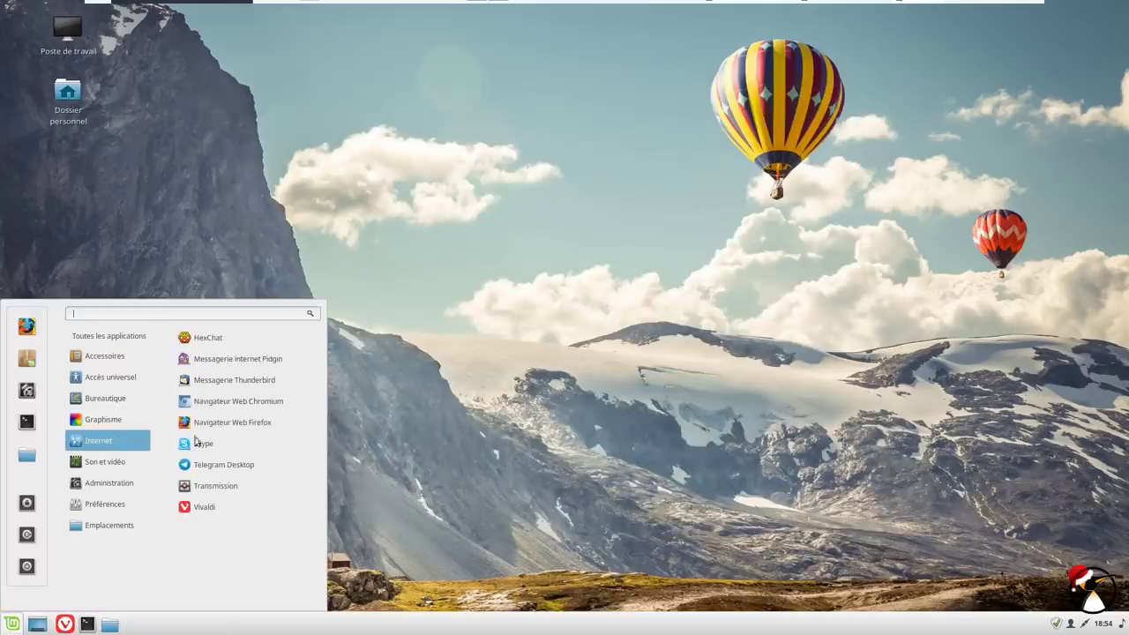
click(238, 425)
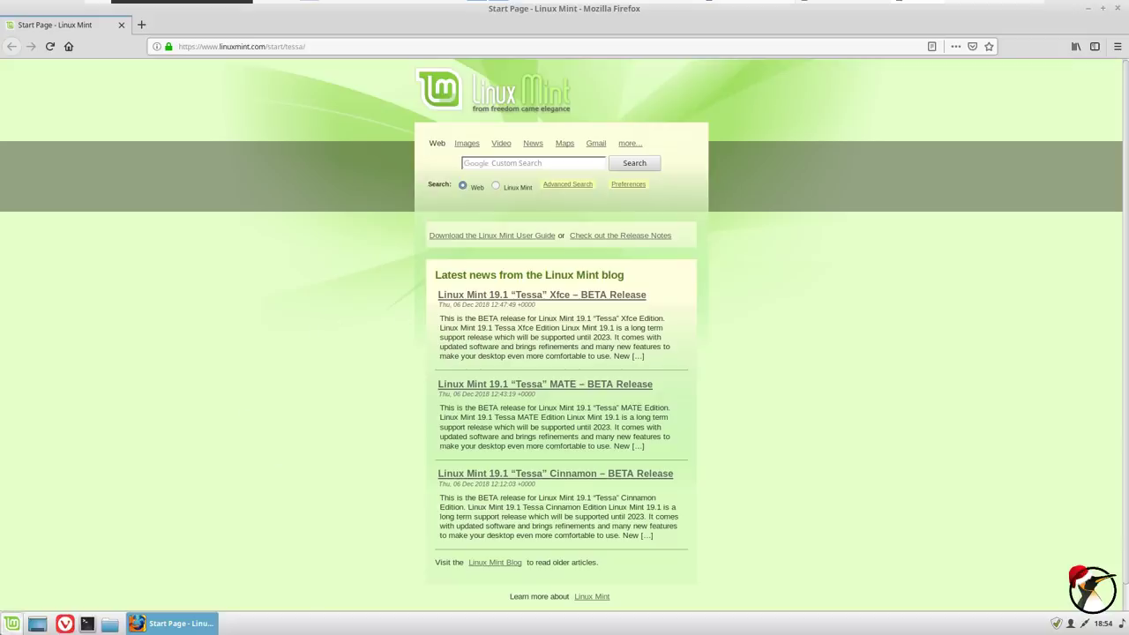
click(13, 624)
click(33, 364)
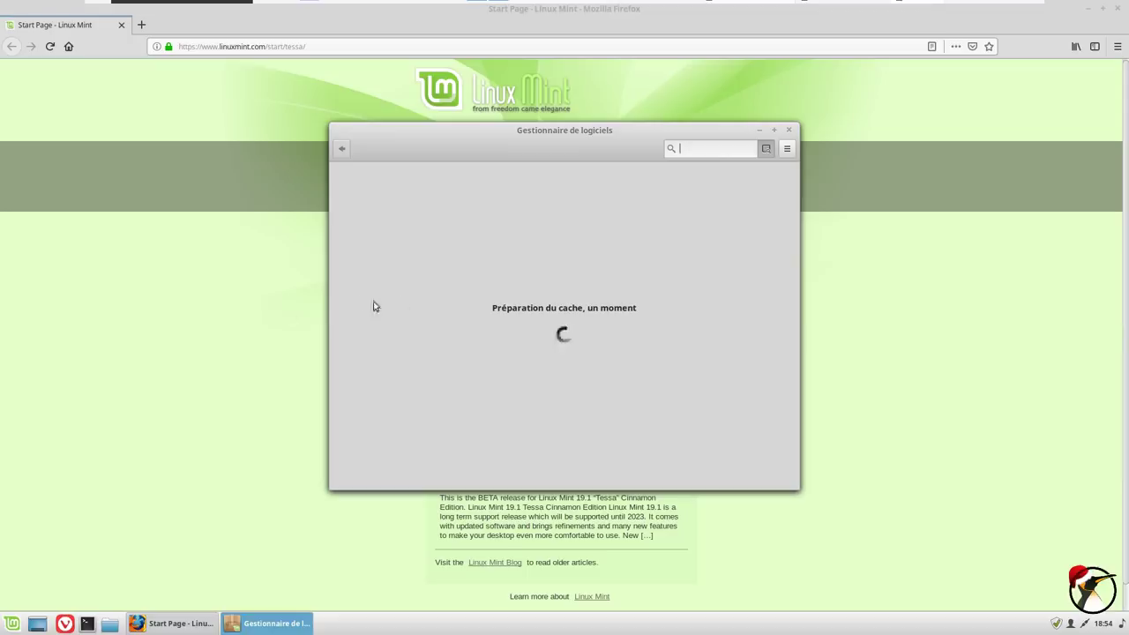
drag(650, 130, 780, 122)
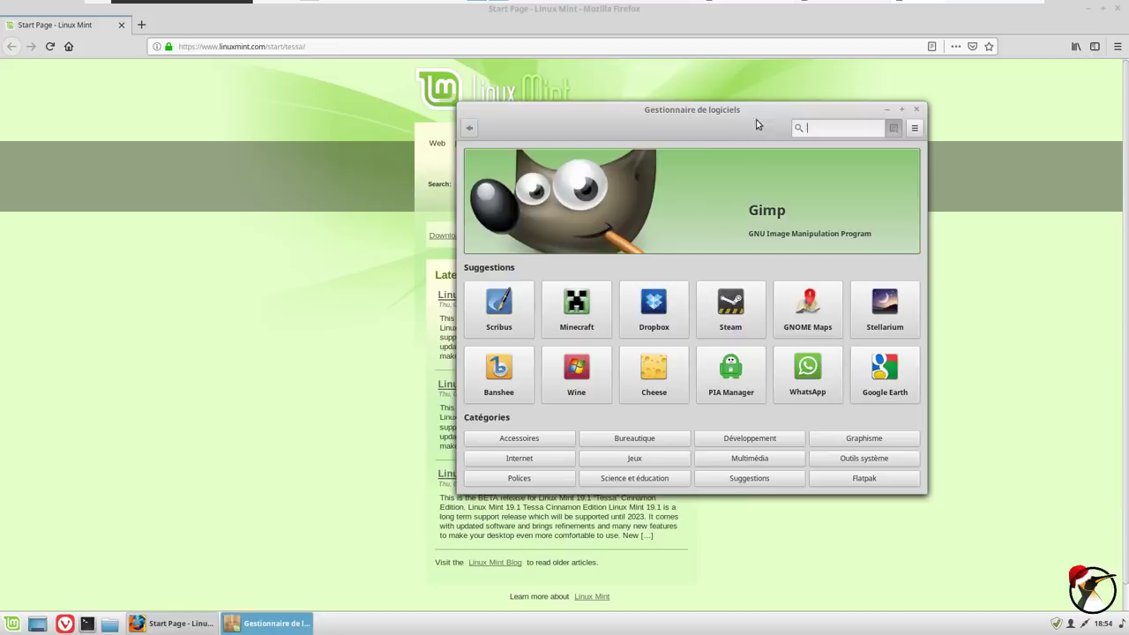
Go to pkgs.org in Firefox and search for the htop package.
click(324, 47)
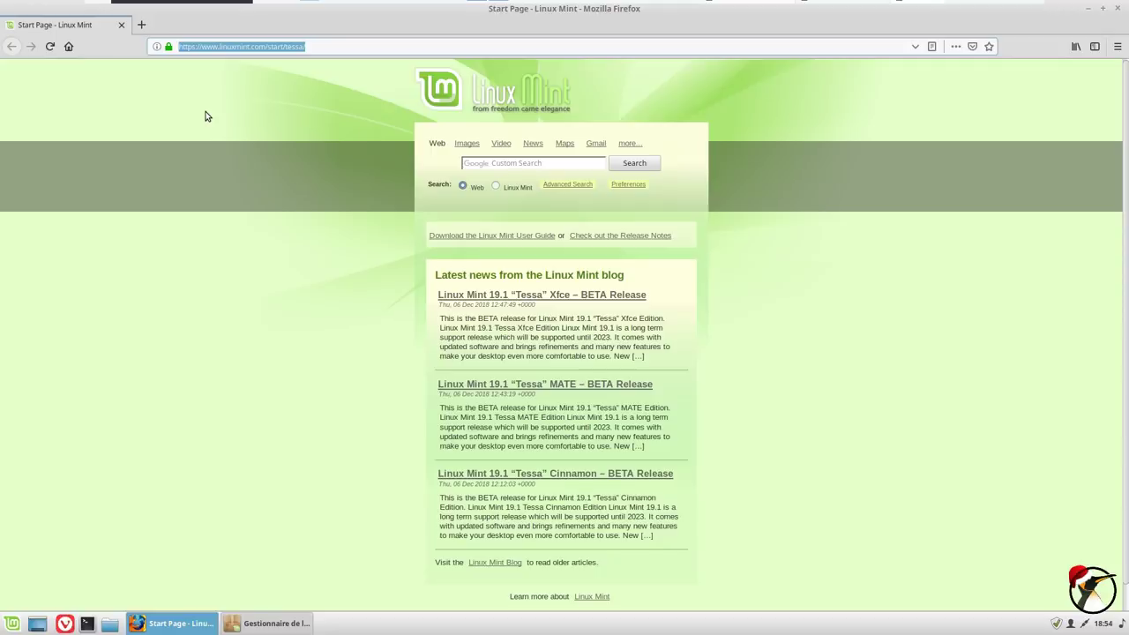
text(pkgs.org)
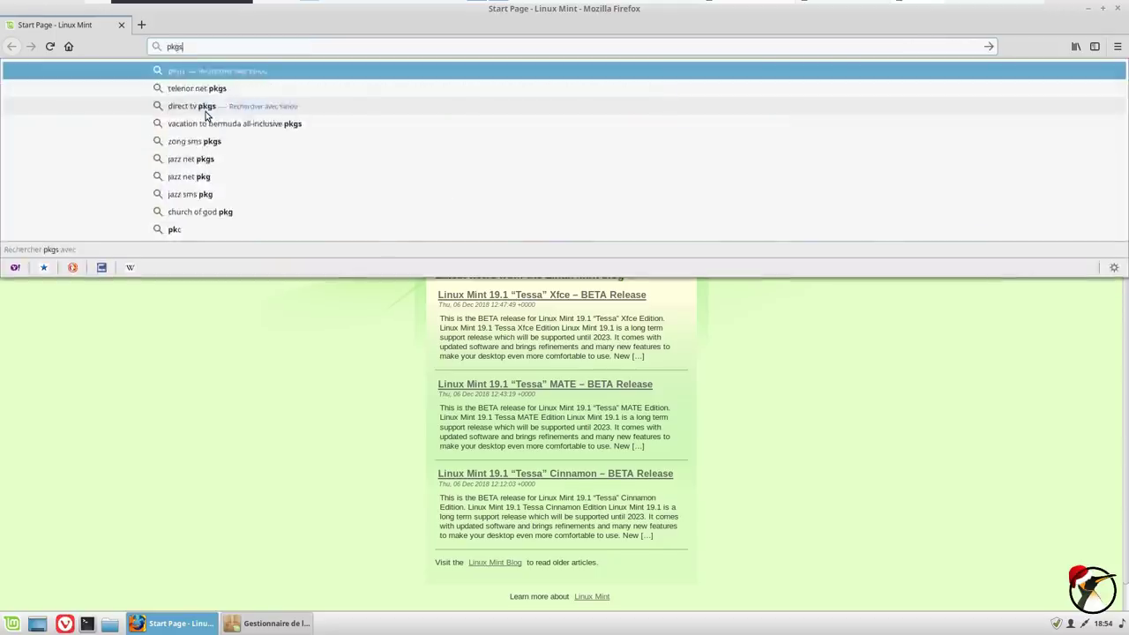
key(Return)
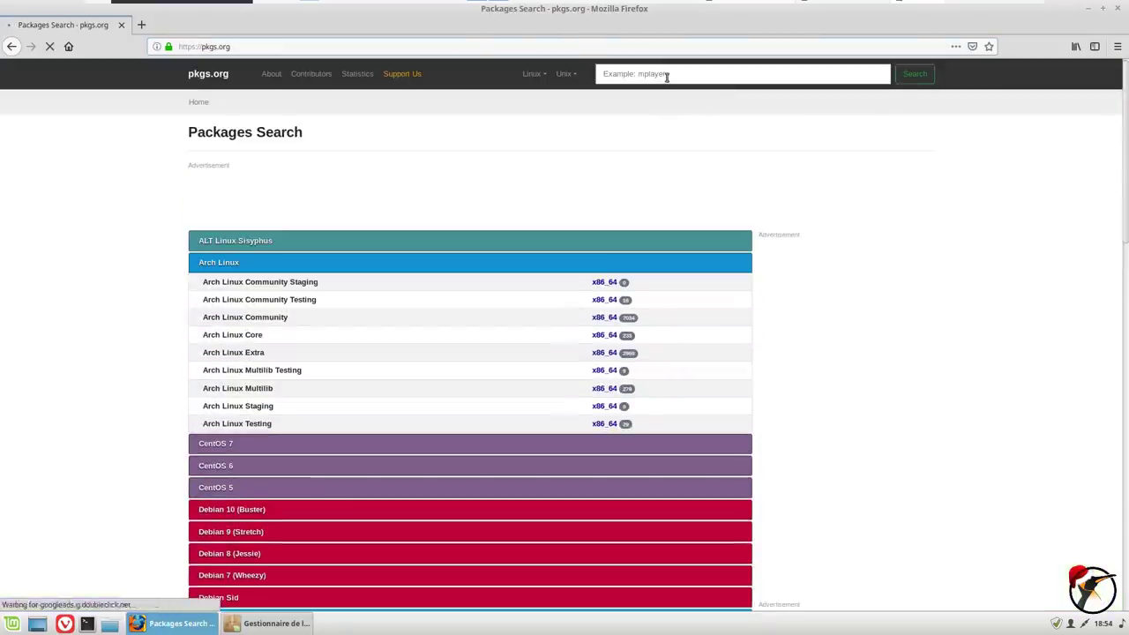
click(667, 74)
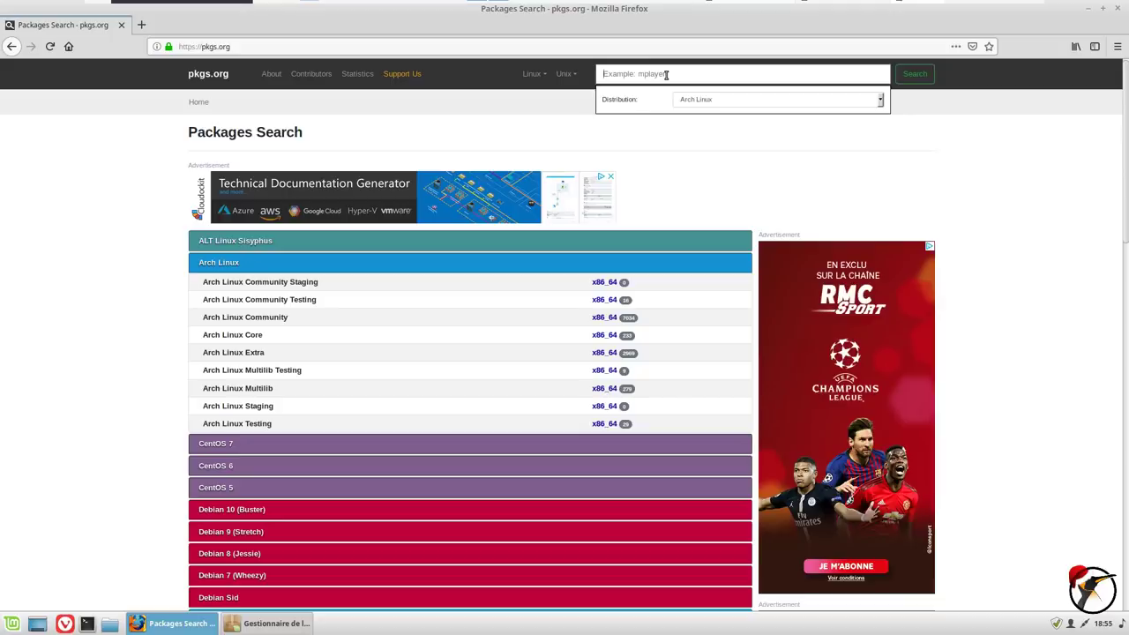
text(htop)
key(Return)
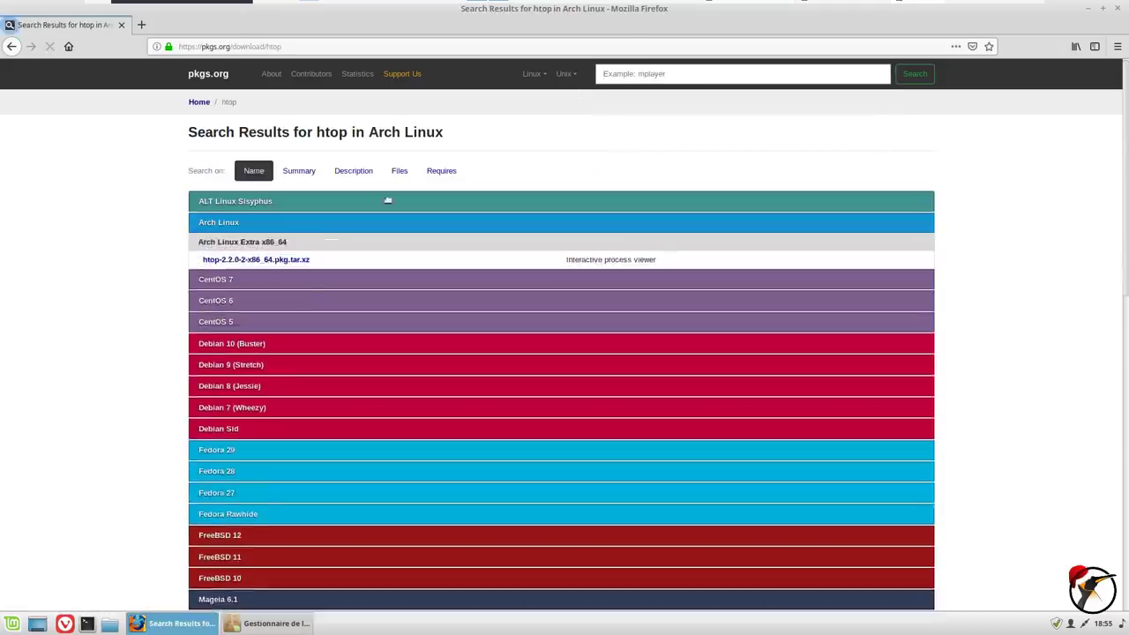
Expand the Ubuntu 18.10 (Cosmic Cuttlefish) and 18.04 LTS (Bionic Beaver) results to compare their htop package versions.
scroll(264, 512, down, 15)
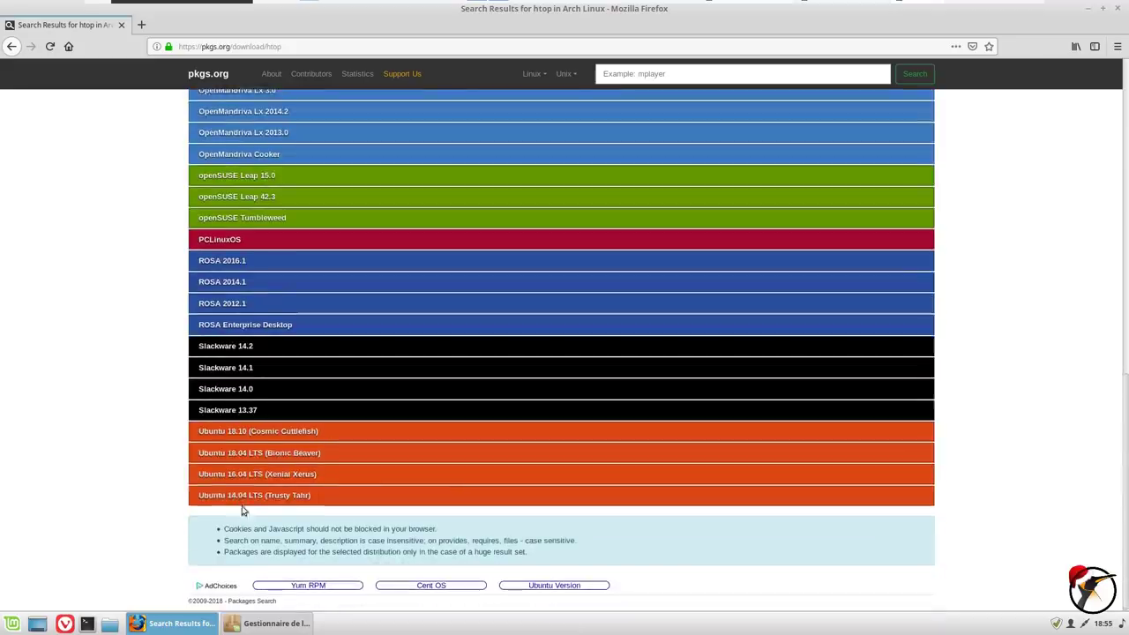
click(282, 431)
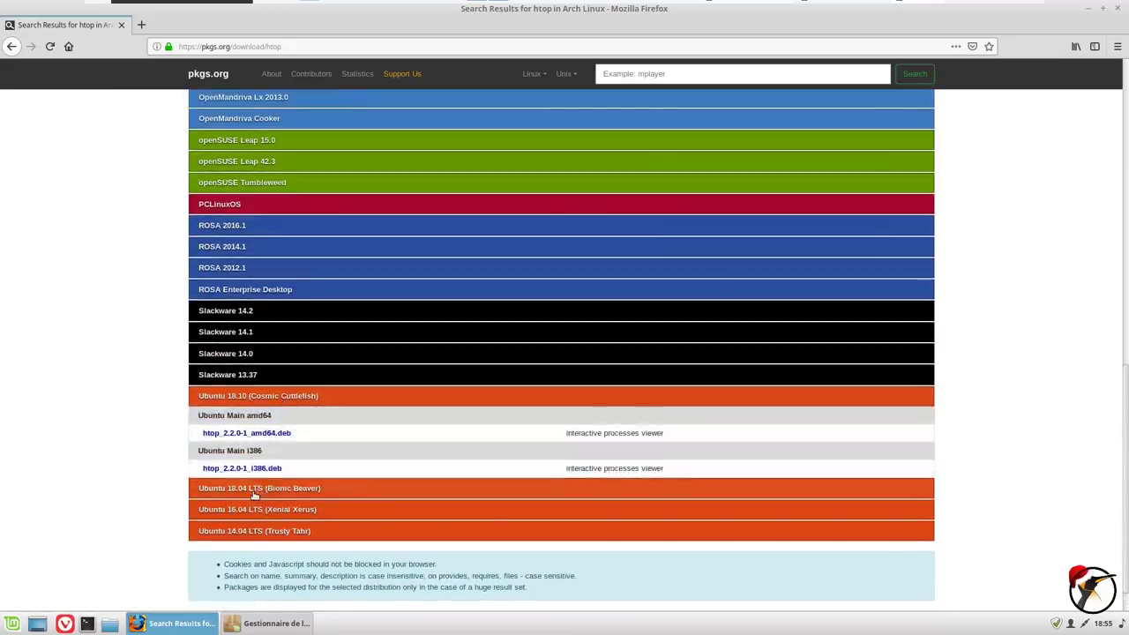
click(253, 491)
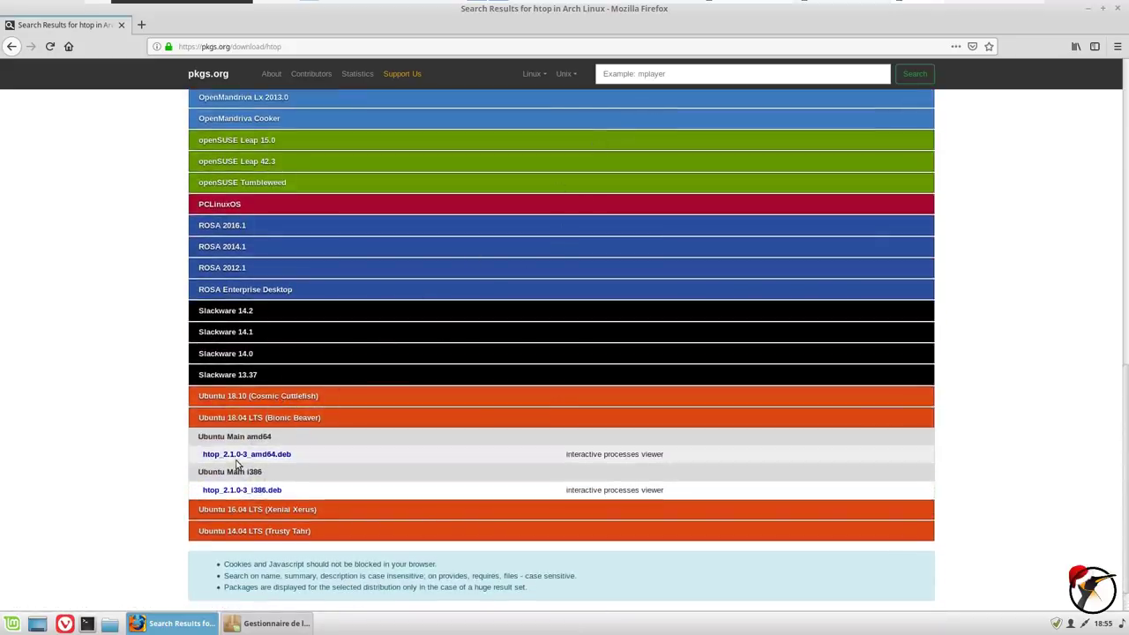
Find htop in the Software Manager and compare the version in its details with the Ubuntu 18.10 package on pkgs.org.
click(245, 624)
click(838, 130)
text(htop)
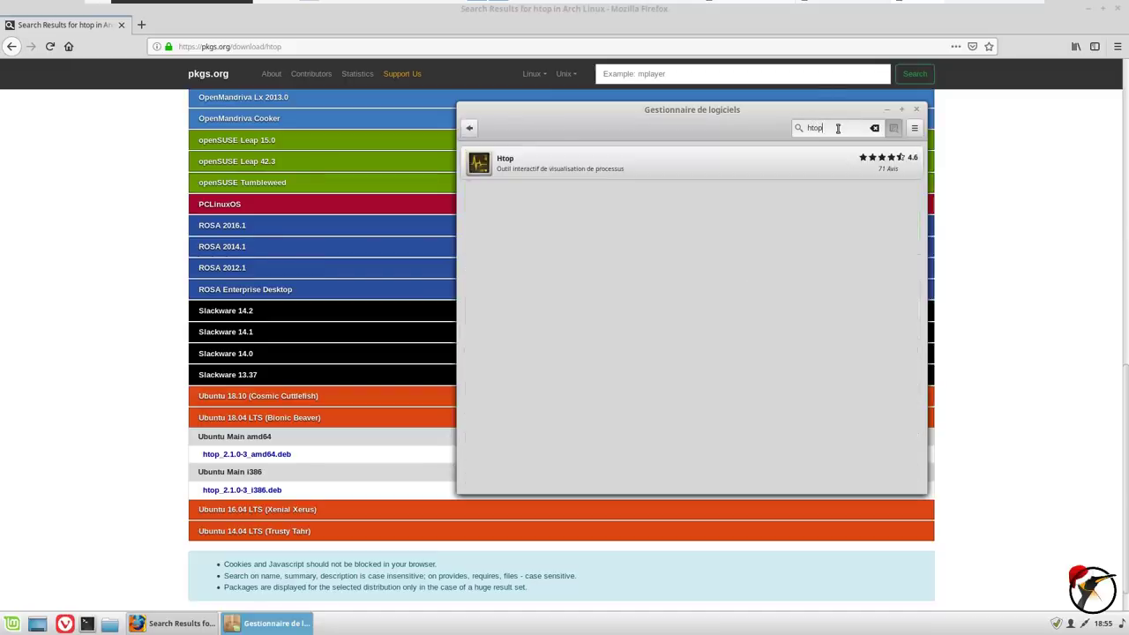
click(607, 167)
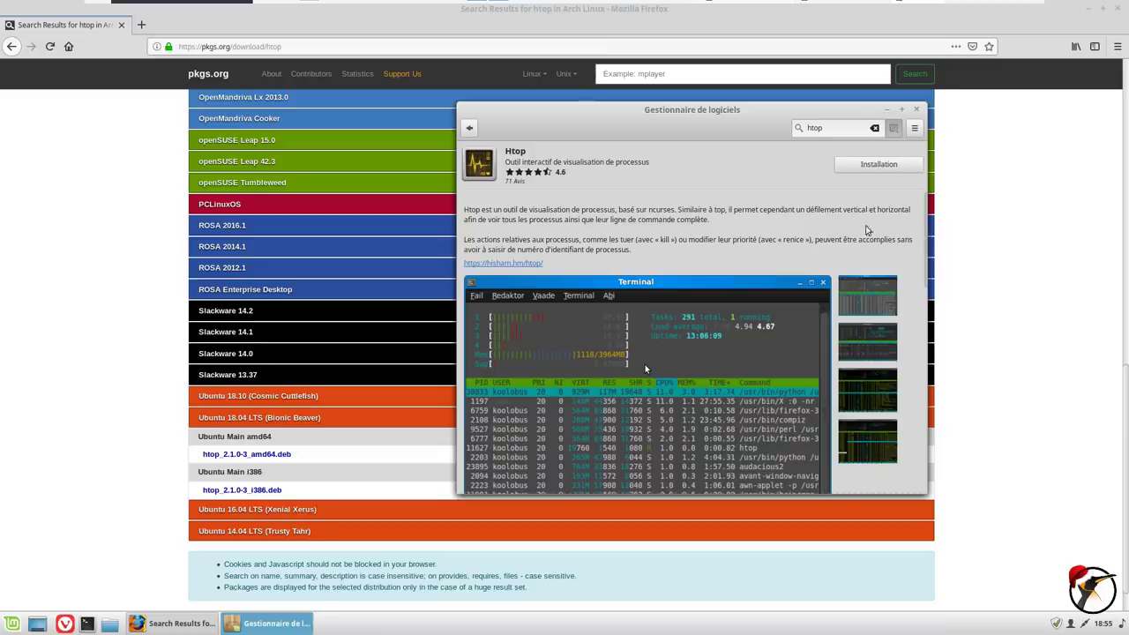
scroll(940, 222, down, 1)
scroll(925, 214, down, 4)
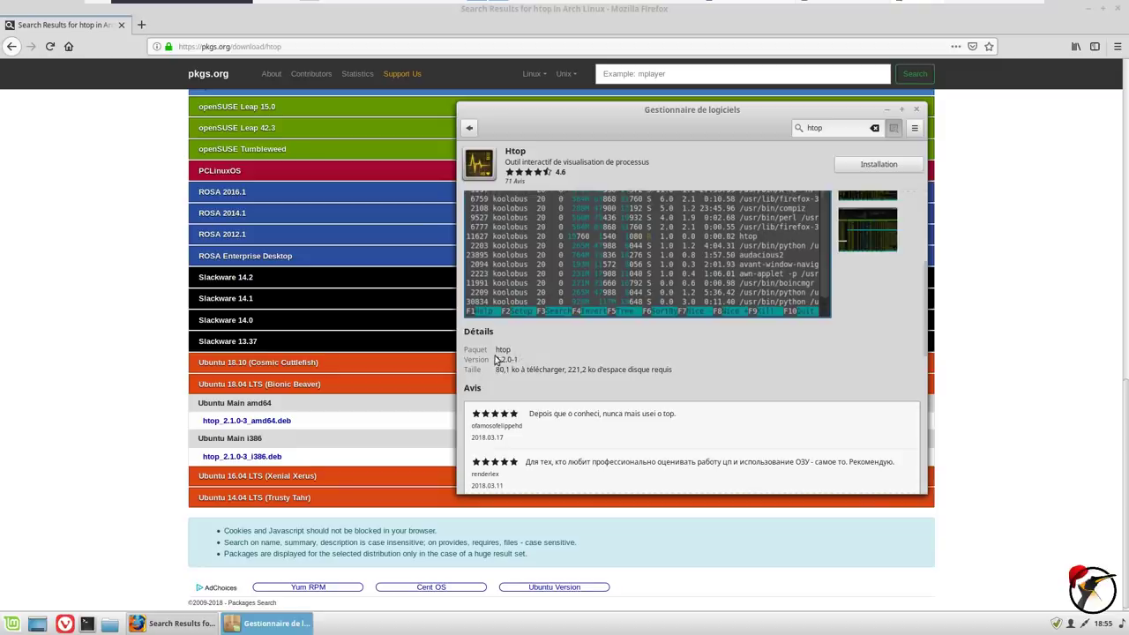
click(258, 362)
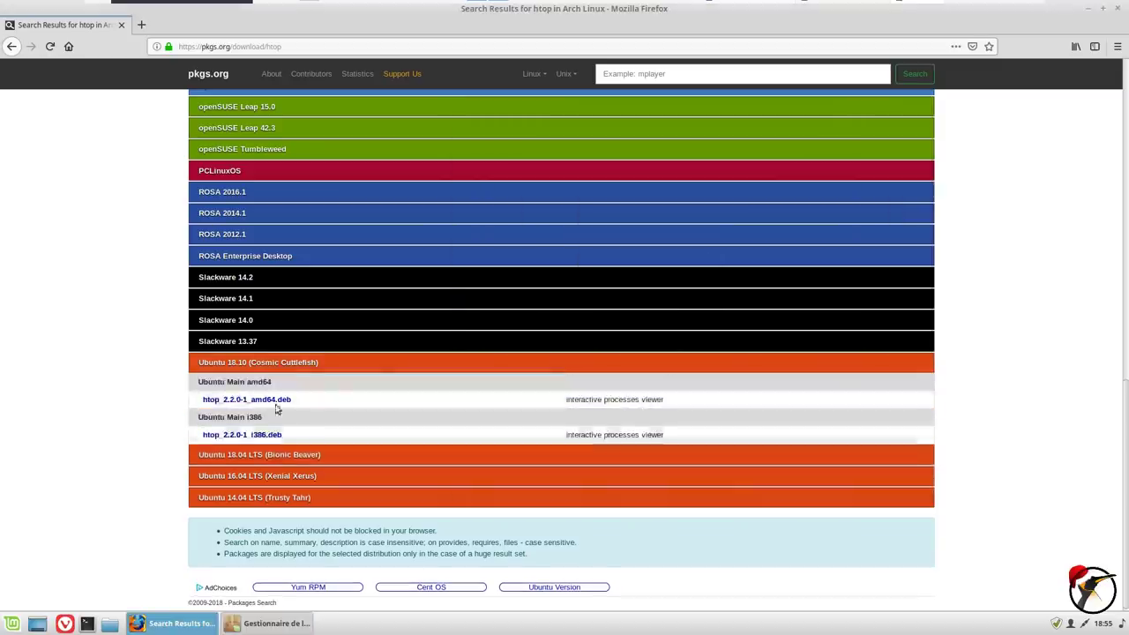
Install Htop from the Software Manager, authenticating with the account password.
click(261, 626)
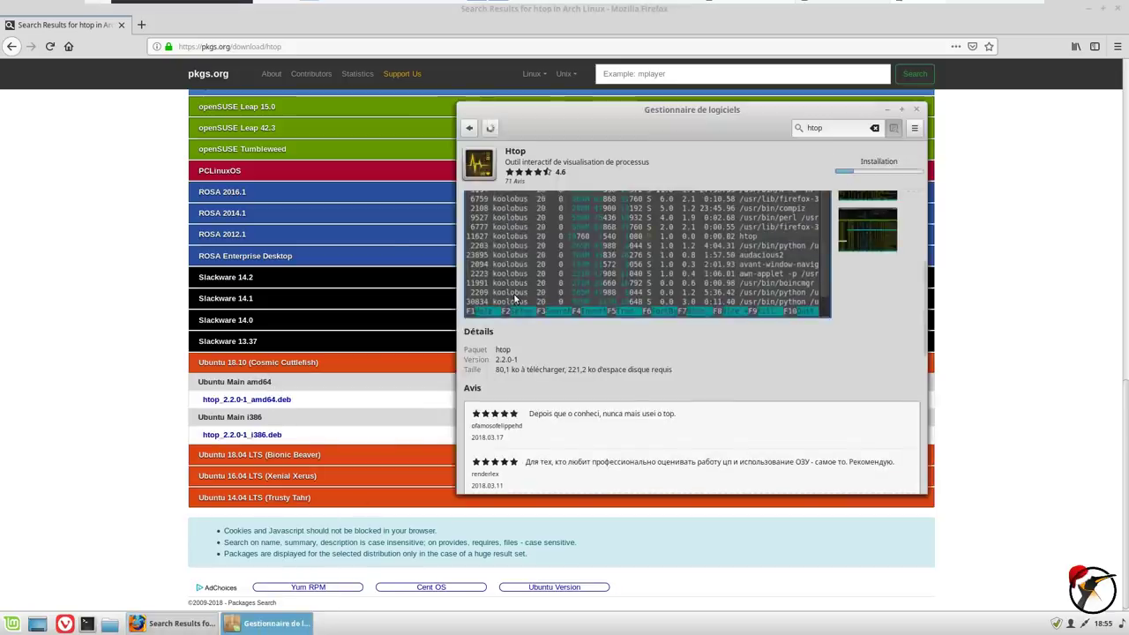
text(•)
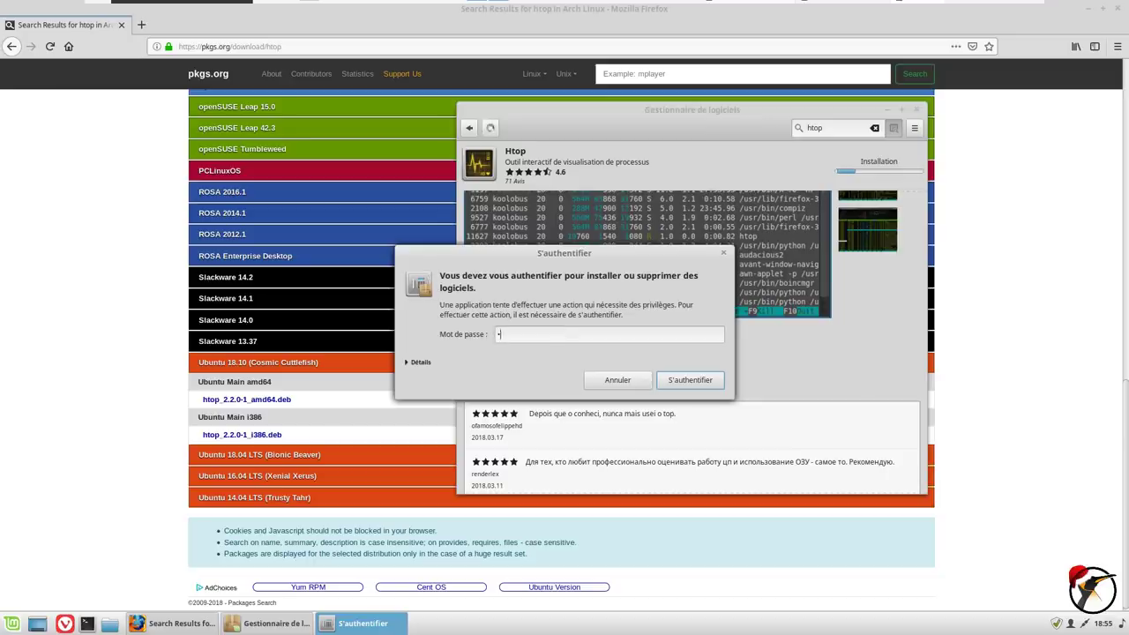
key(Return)
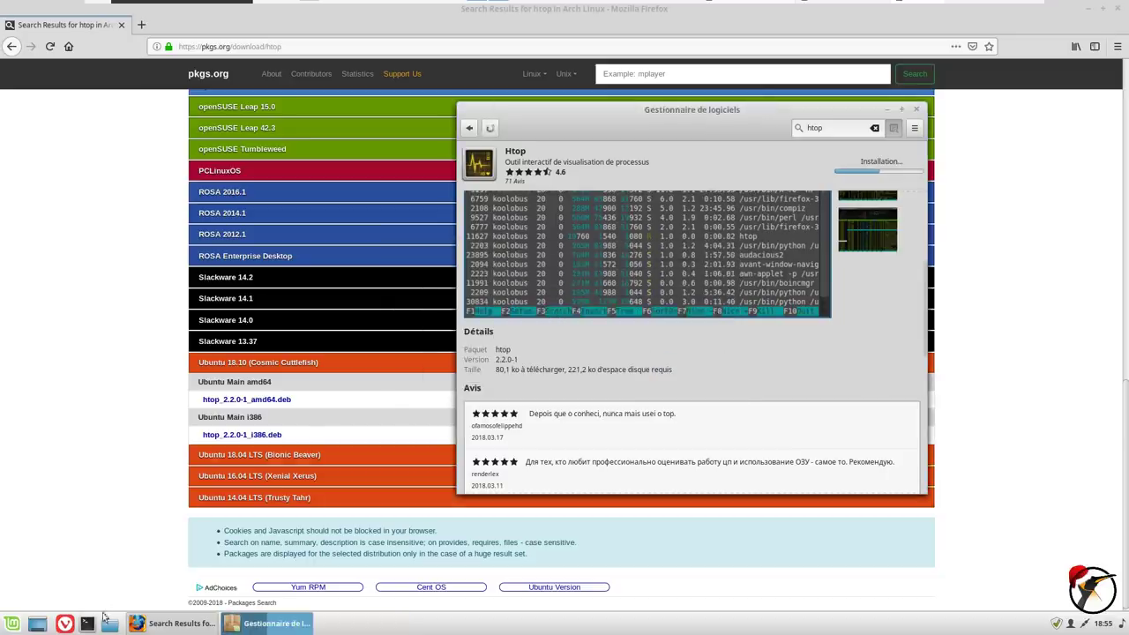
Open a terminal and arrange it beside the Software Manager, rechecking the Ubuntu 18.04 htop package on pkgs.org.
key(ctrl+alt+t)
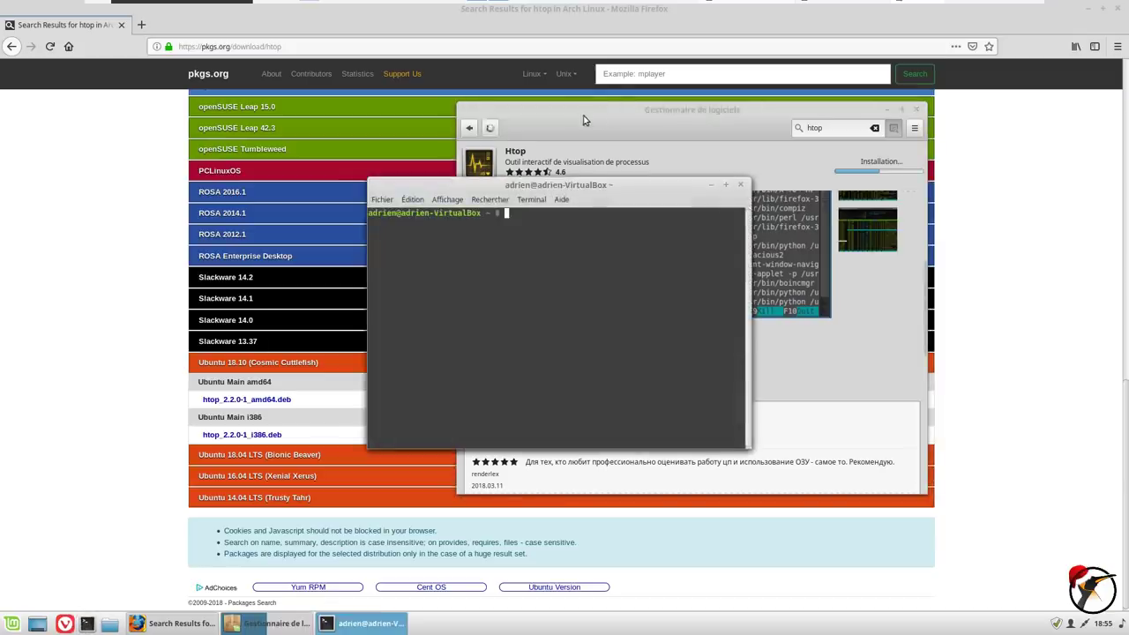
drag(481, 181, 198, 65)
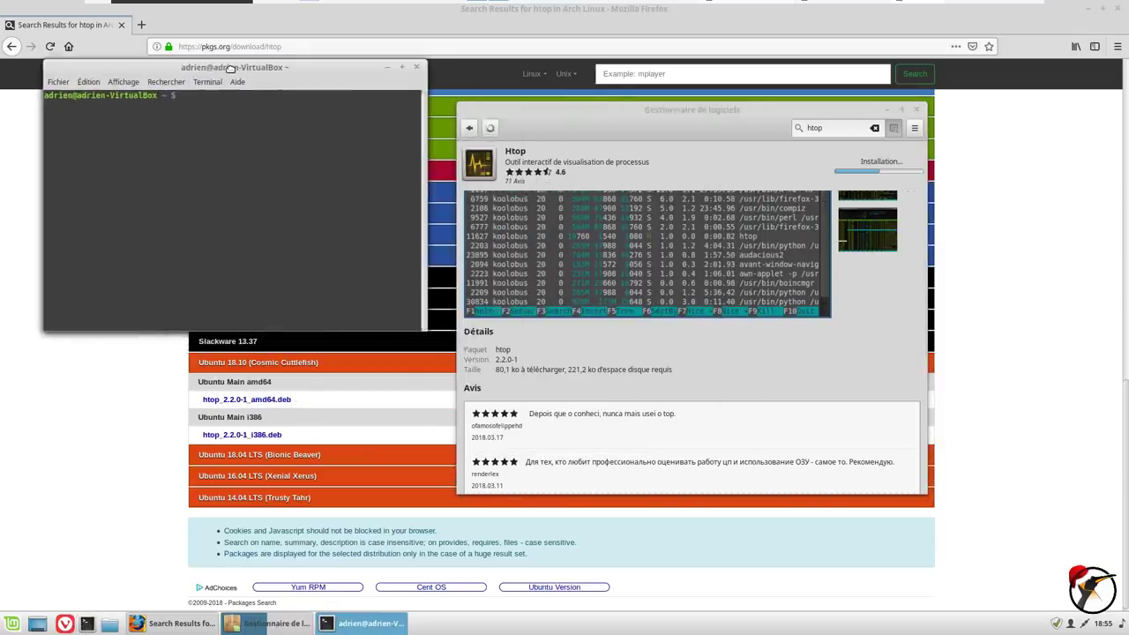
click(216, 456)
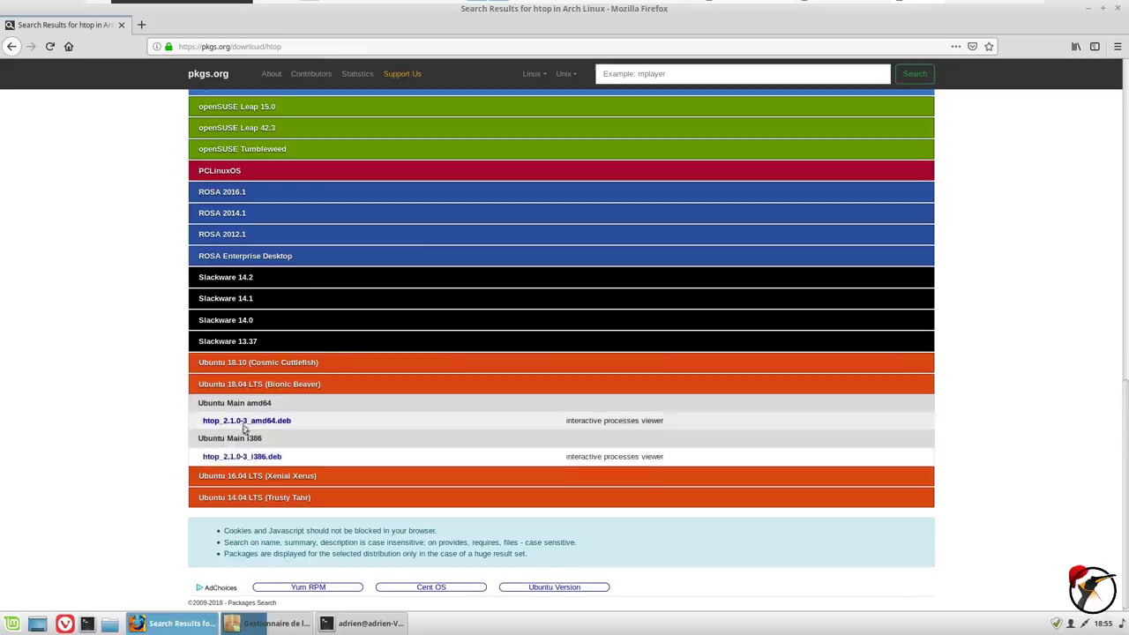
click(349, 626)
mouse_move(257, 627)
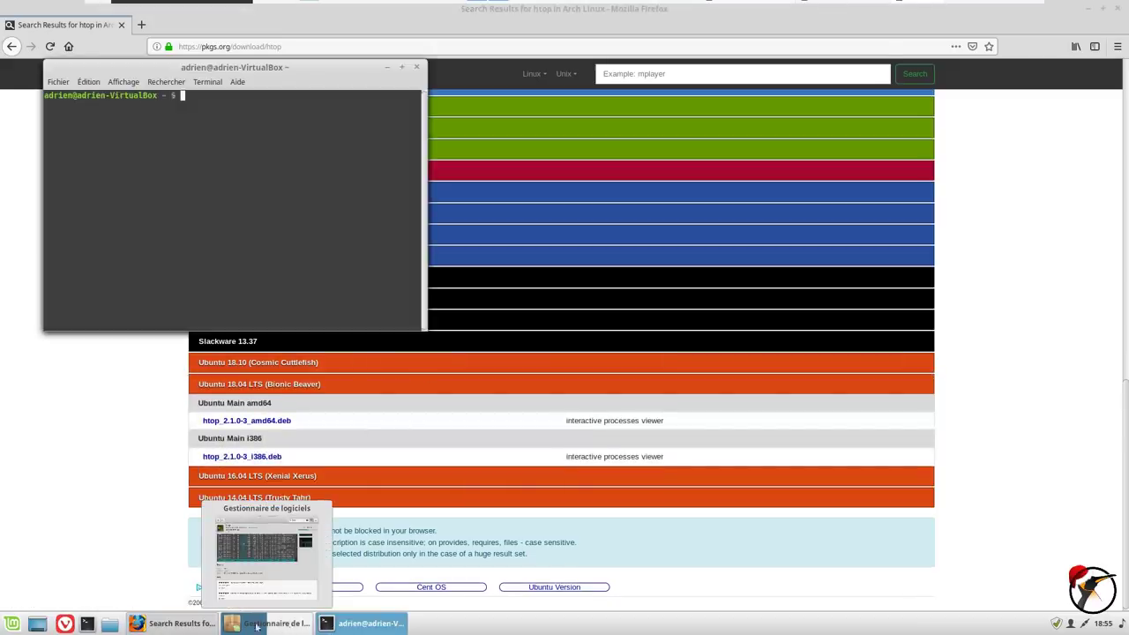
click(279, 628)
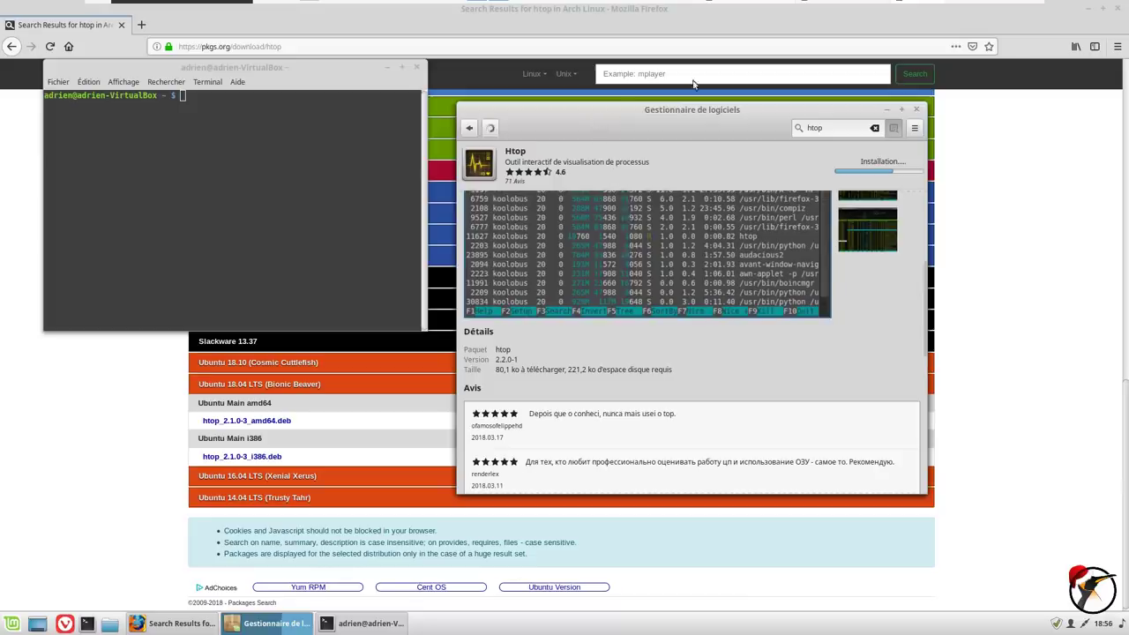
drag(600, 117, 689, 87)
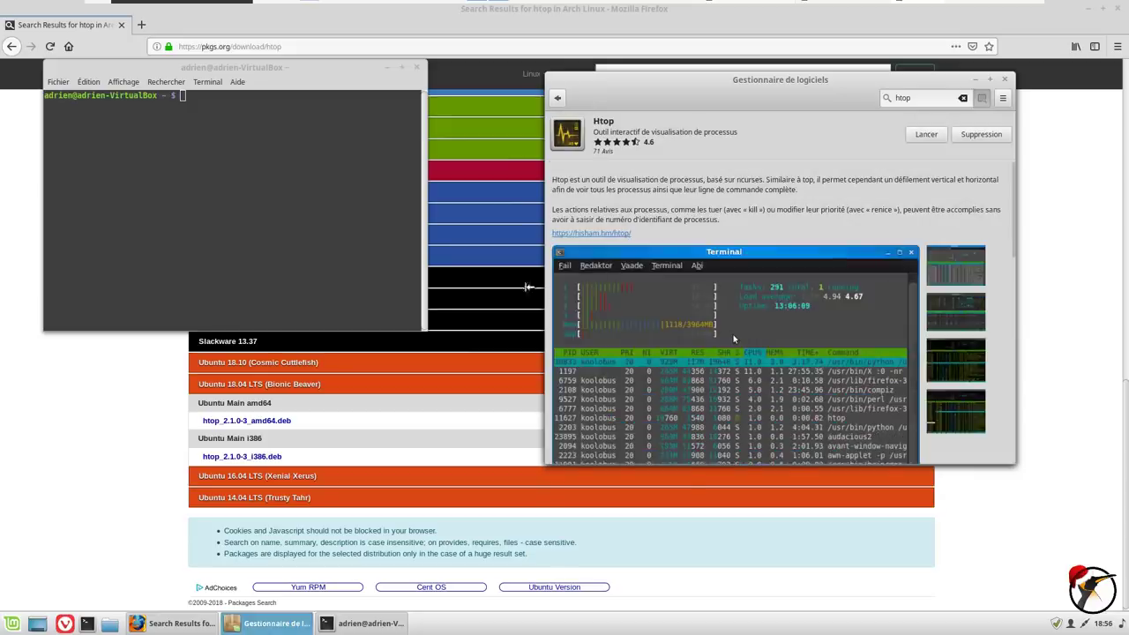
Run htop in the terminal with the text enlarged by two zoom levels, and check its version on the help screen.
click(287, 251)
text(htop)
key(Return)
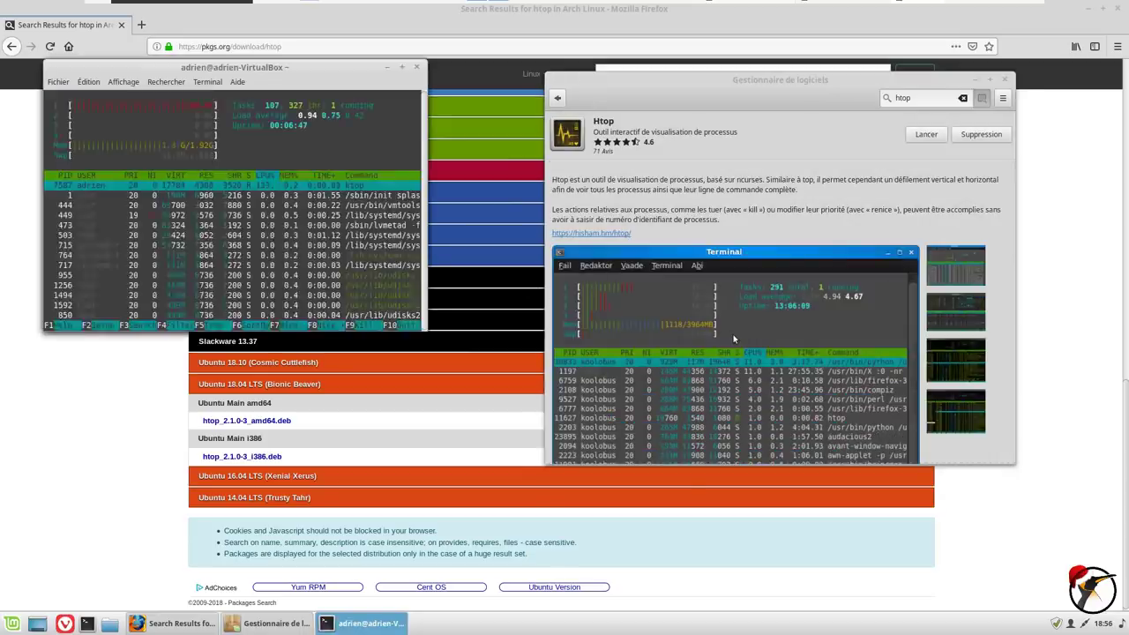
key(ctrl+plus)
key(ctrl+plus)
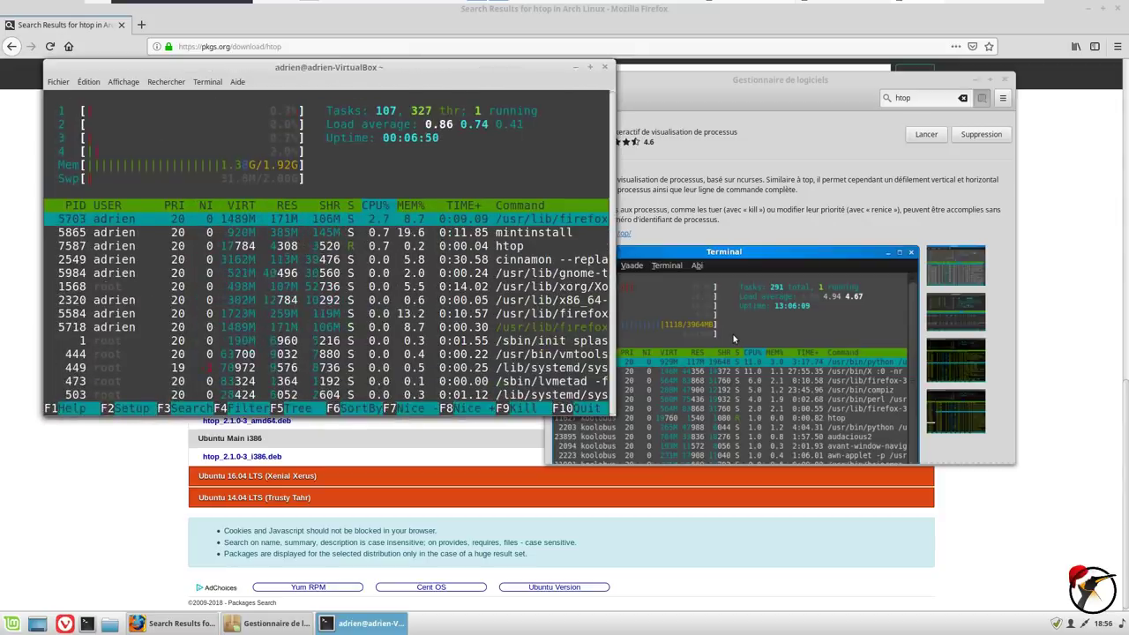
key(F1)
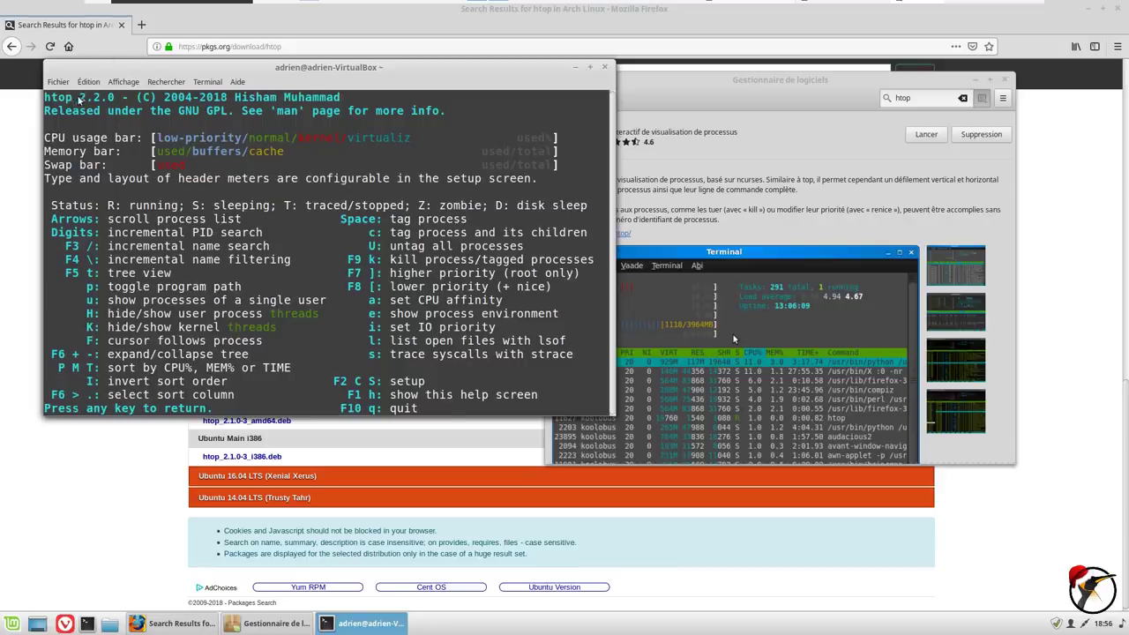
key(Escape)
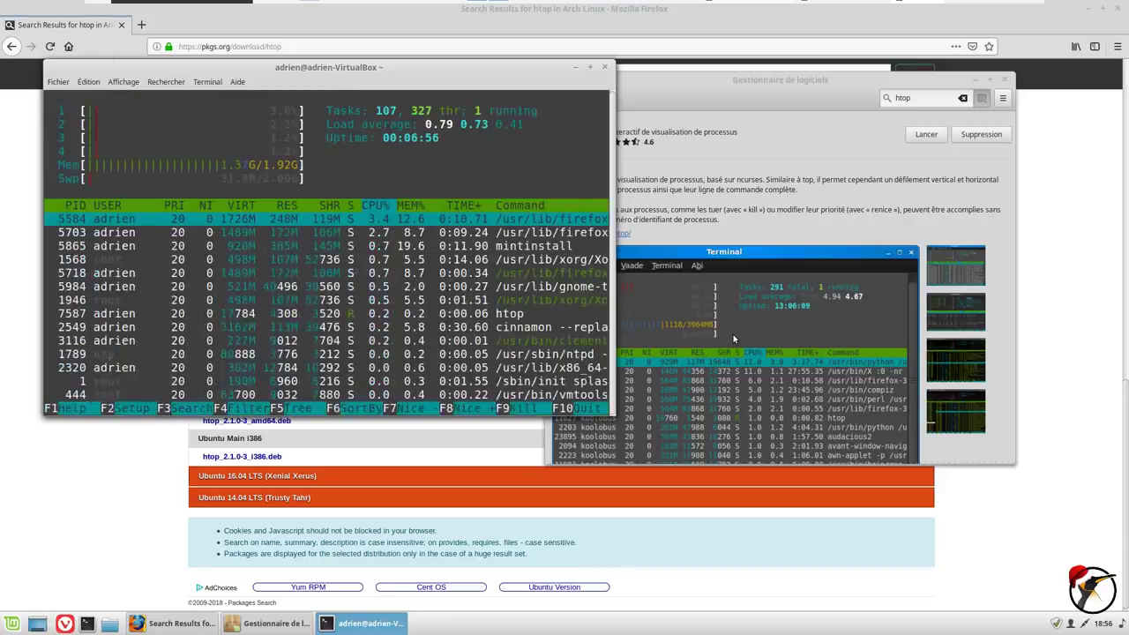
Quit htop and close its terminal, and return the Software Manager to the htop search results.
key(F1)
key(q)
key(q)
key(ctrl+d)
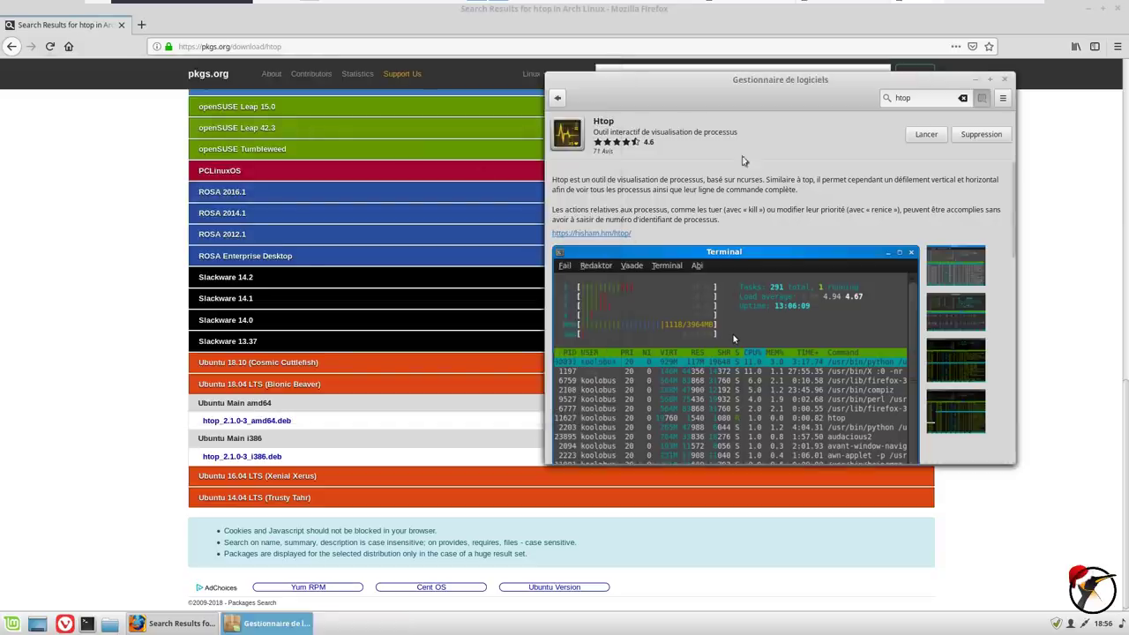
click(558, 98)
double_click(901, 98)
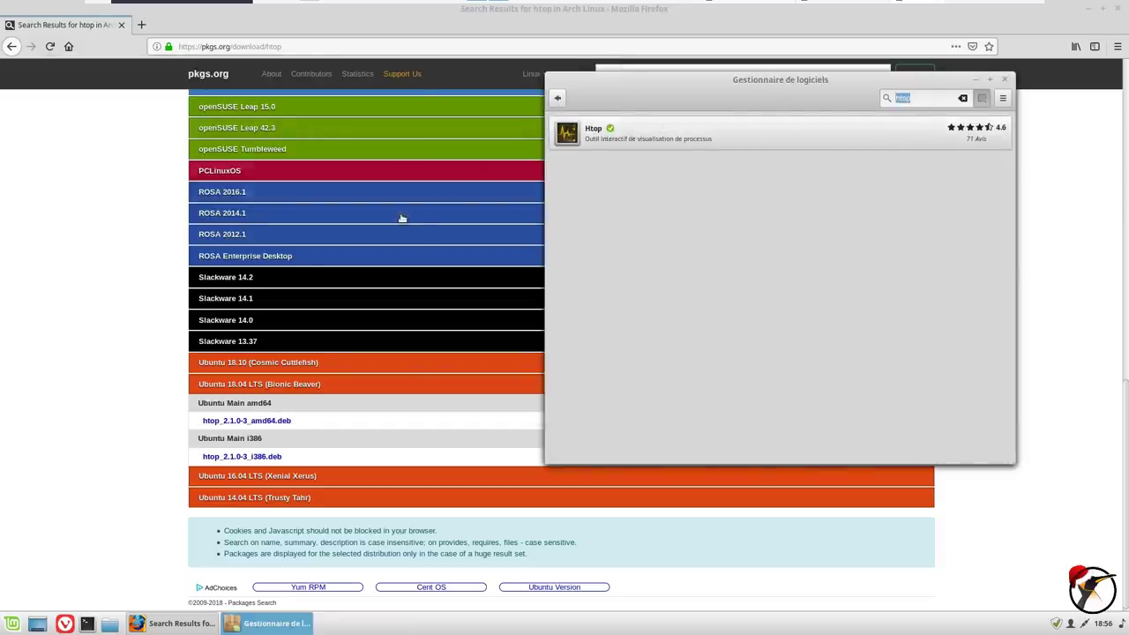
Search pkgs.org for pitivi in Firefox and compare the package versions listed for Ubuntu 18.10 and Ubuntu 18.04.
click(249, 350)
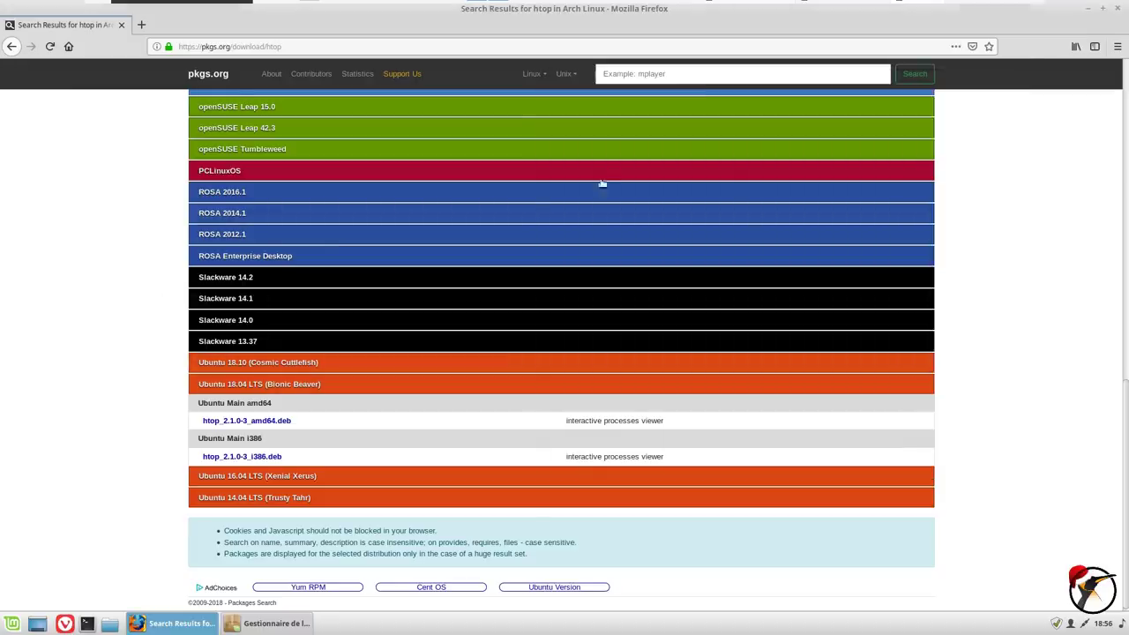
click(705, 74)
text(pitivi)
key(Return)
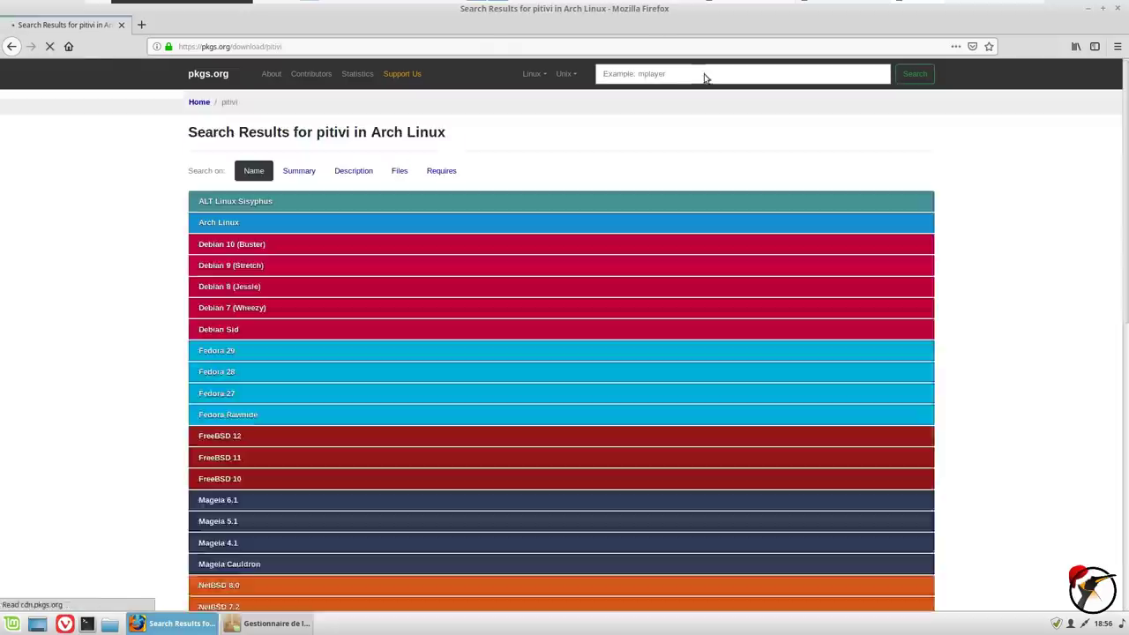
scroll(177, 421, down, 10)
click(253, 488)
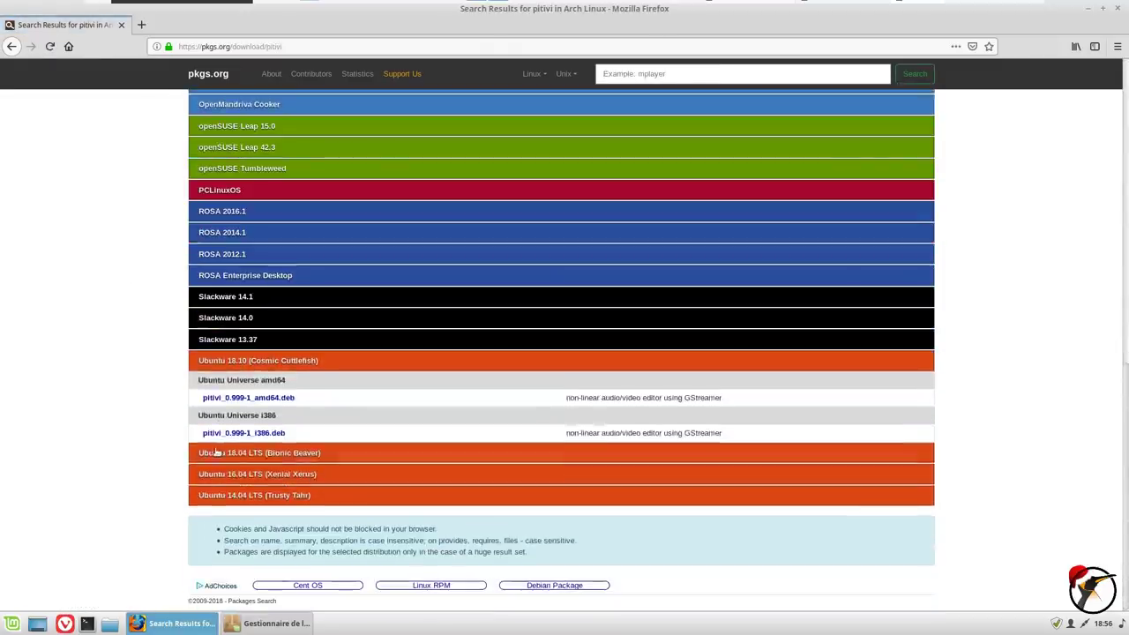
click(196, 449)
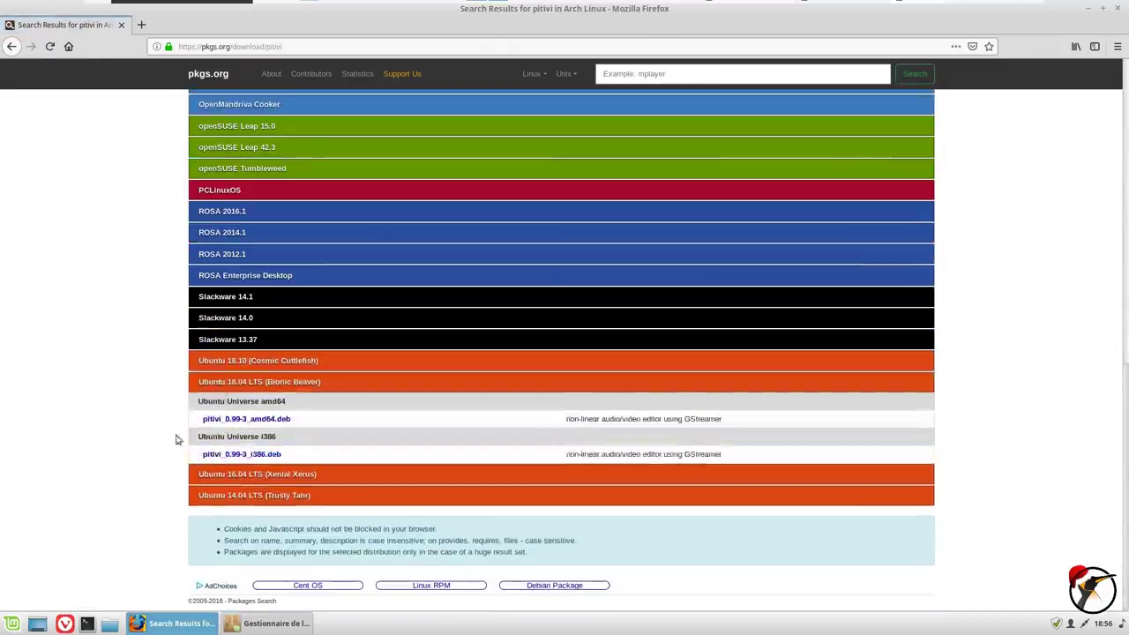
click(260, 362)
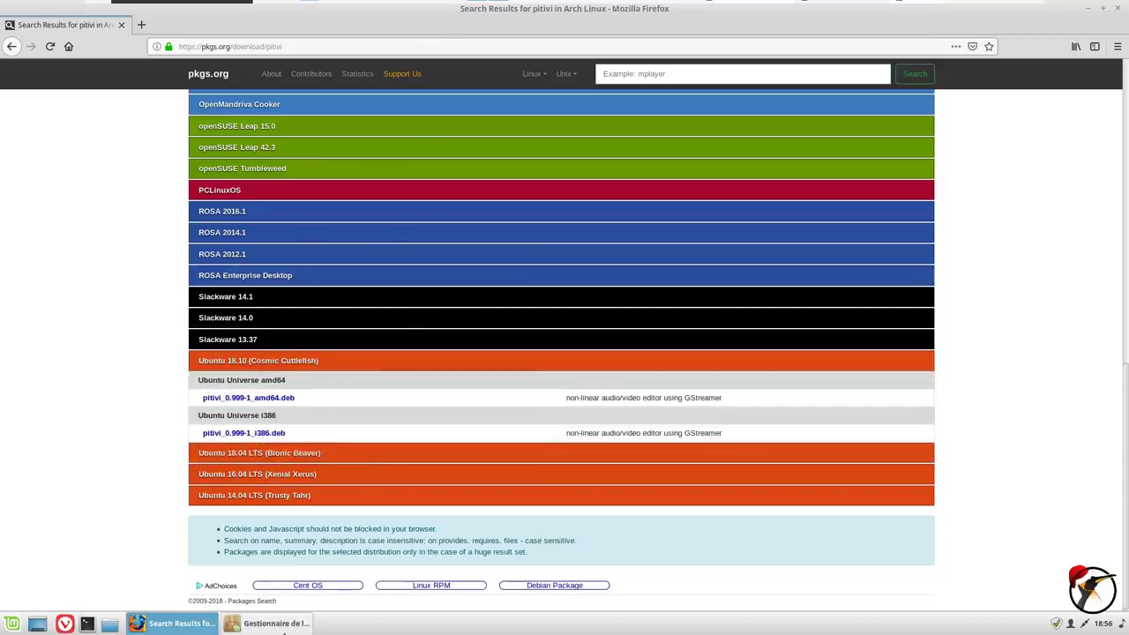
Search the Software Manager for pitivi and check the non-Flathub Pitivi entry's version against the Ubuntu 18.10 package.
click(275, 624)
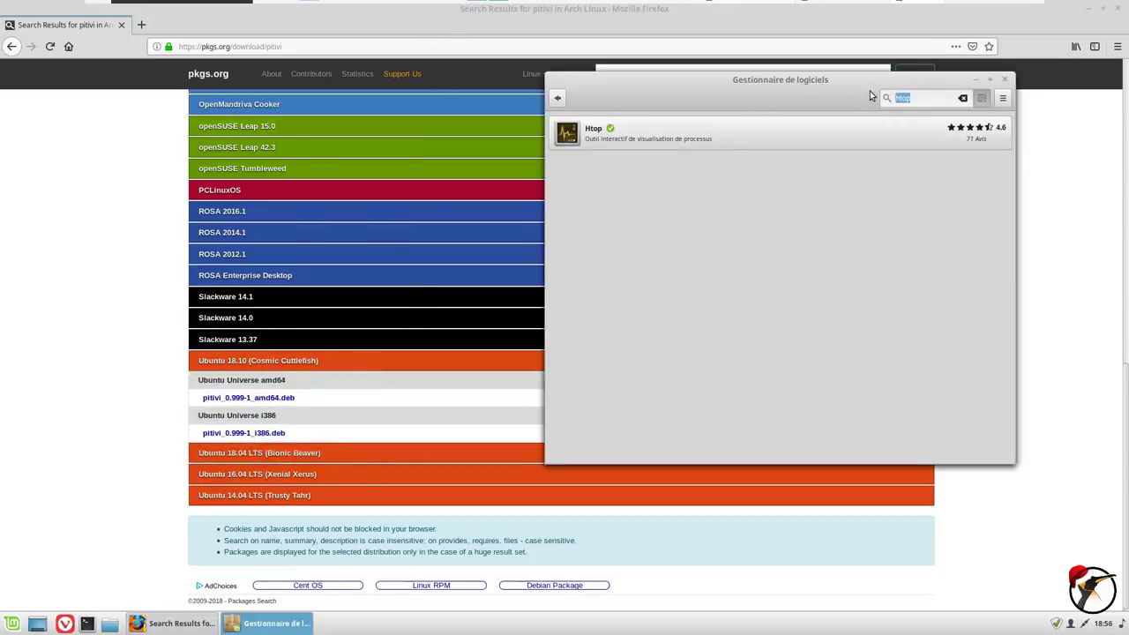
text(pitivi)
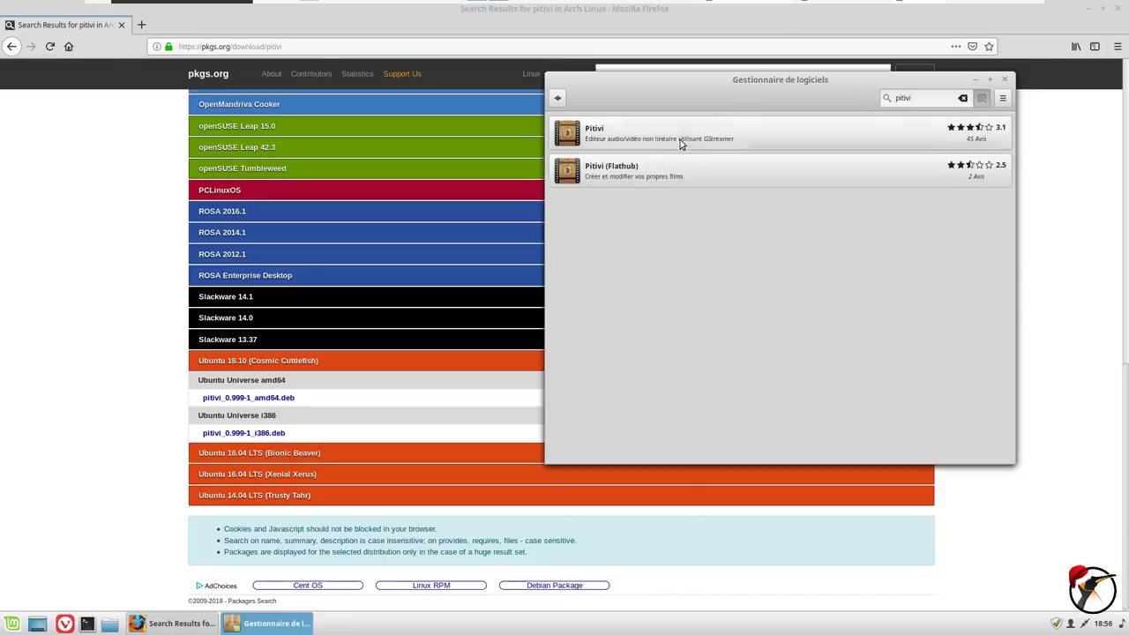
click(689, 138)
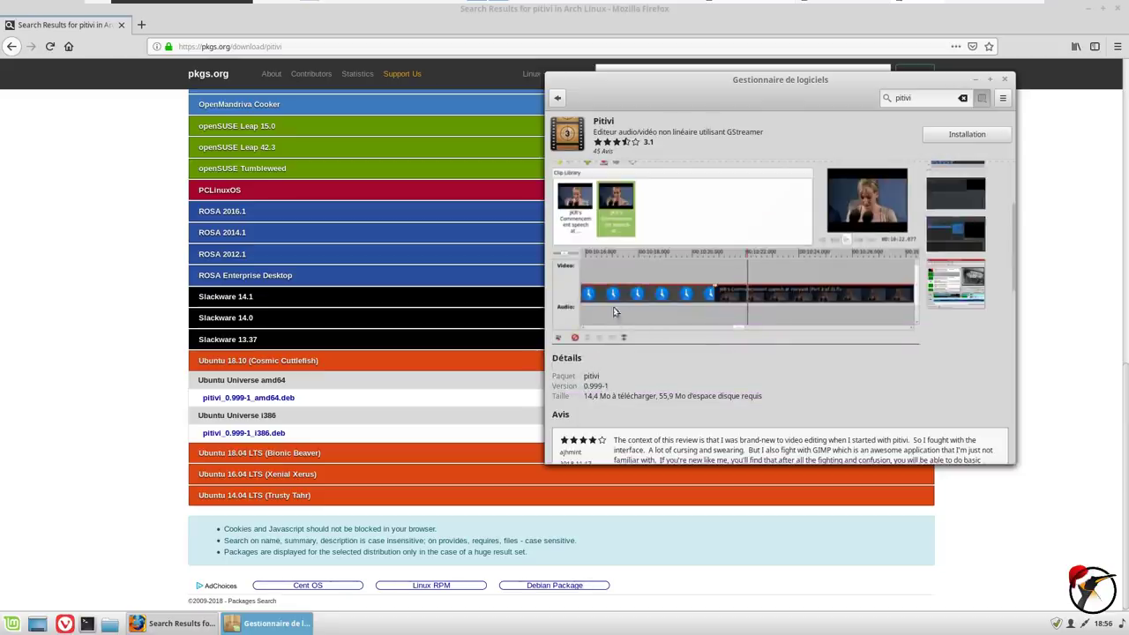
scroll(752, 205, up, 3)
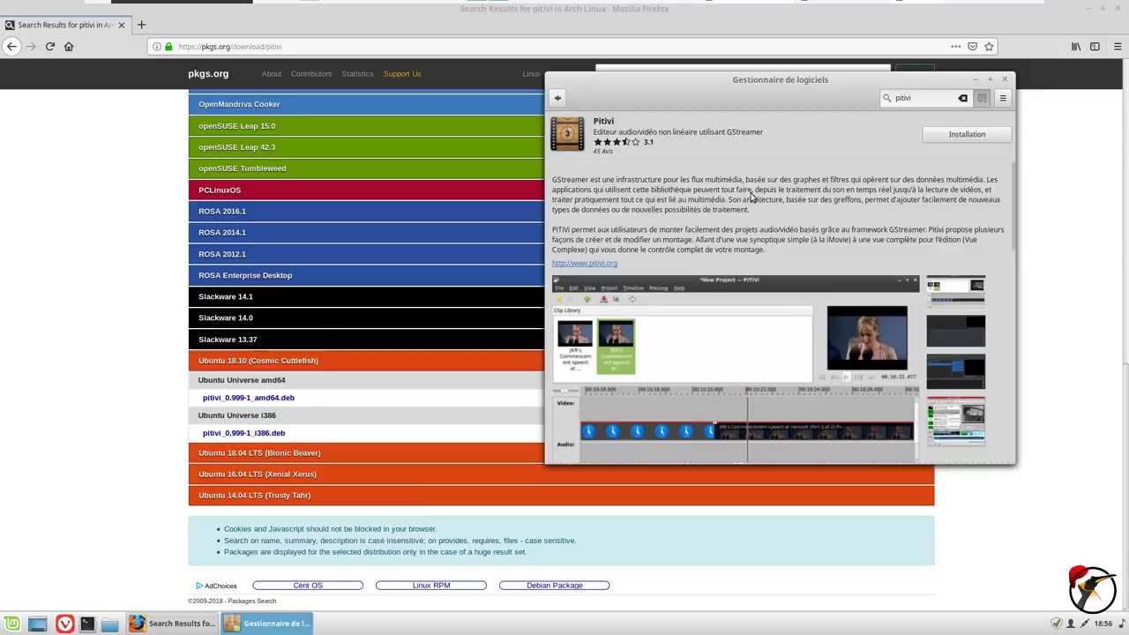
Return to the Software Manager's home page and refresh the package list.
click(557, 100)
click(556, 100)
click(1002, 99)
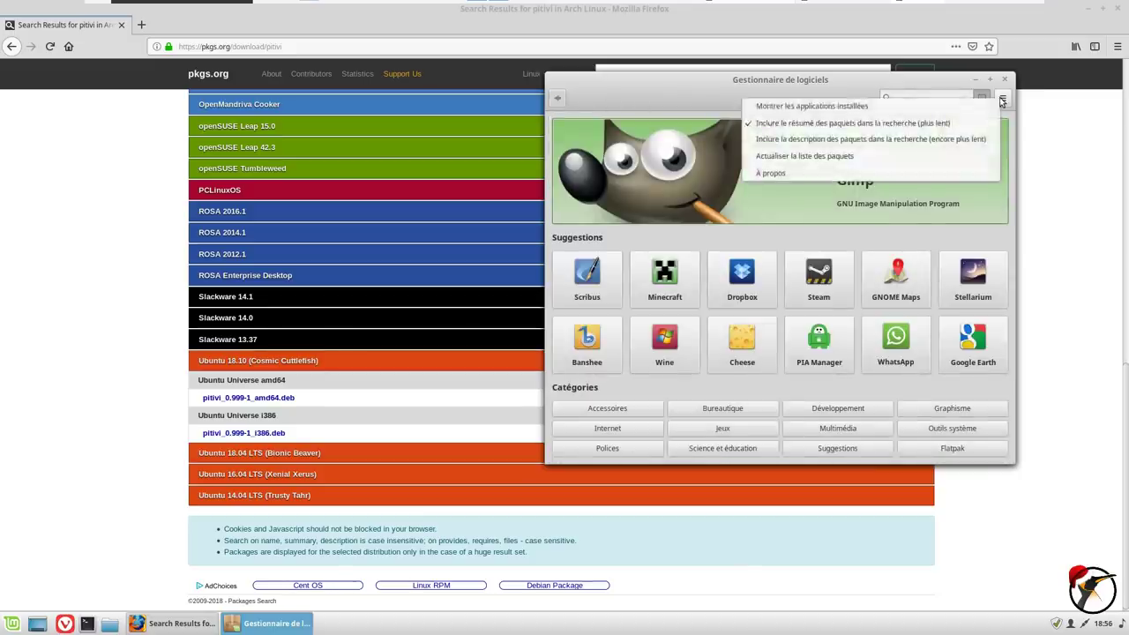
click(827, 156)
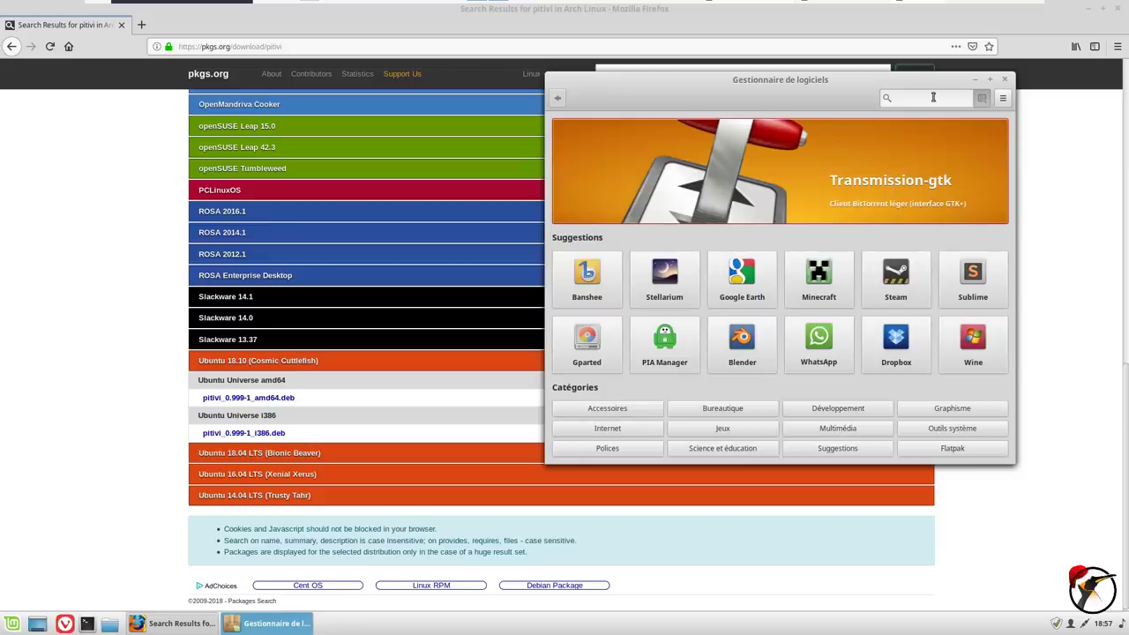
Check the Software Manager's version in its About window, and close both the About window and the Software Manager.
click(1003, 99)
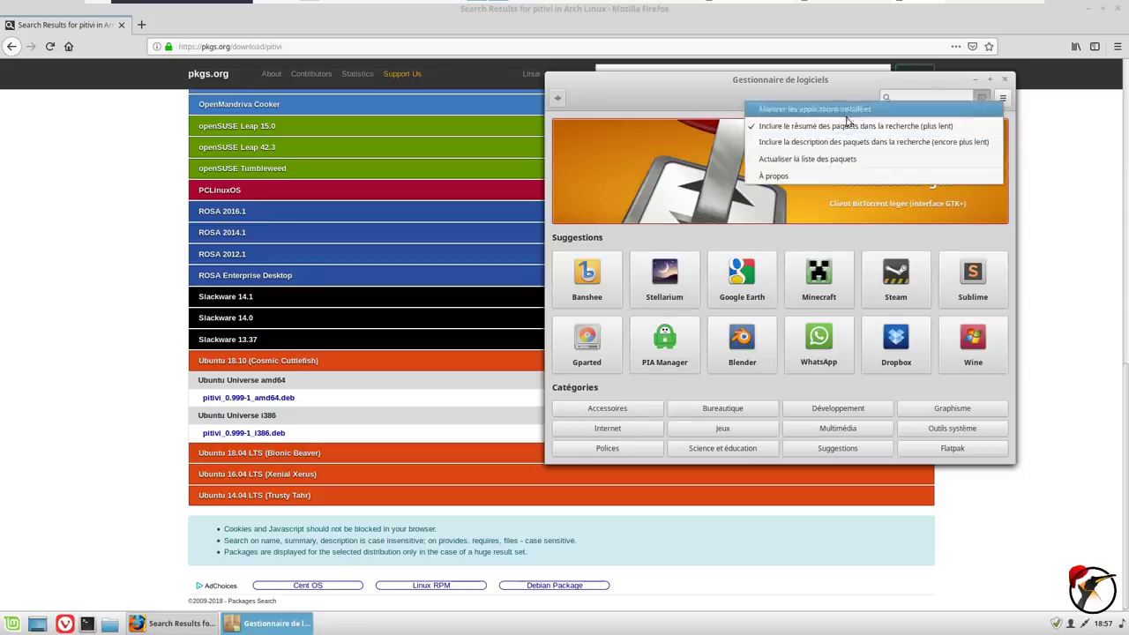
click(829, 176)
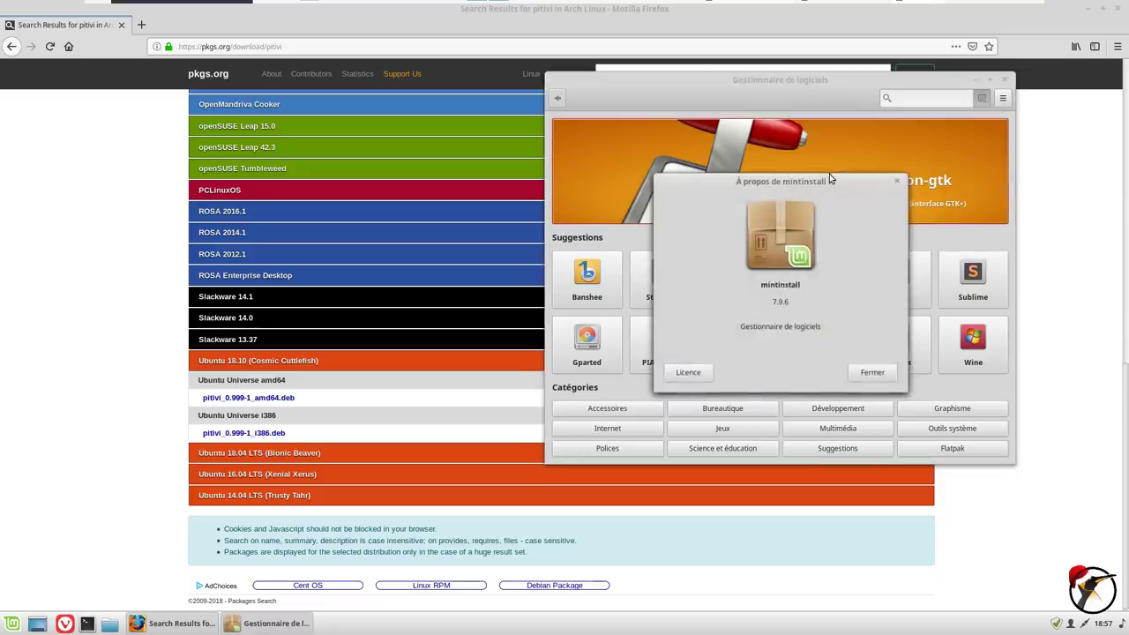
click(869, 373)
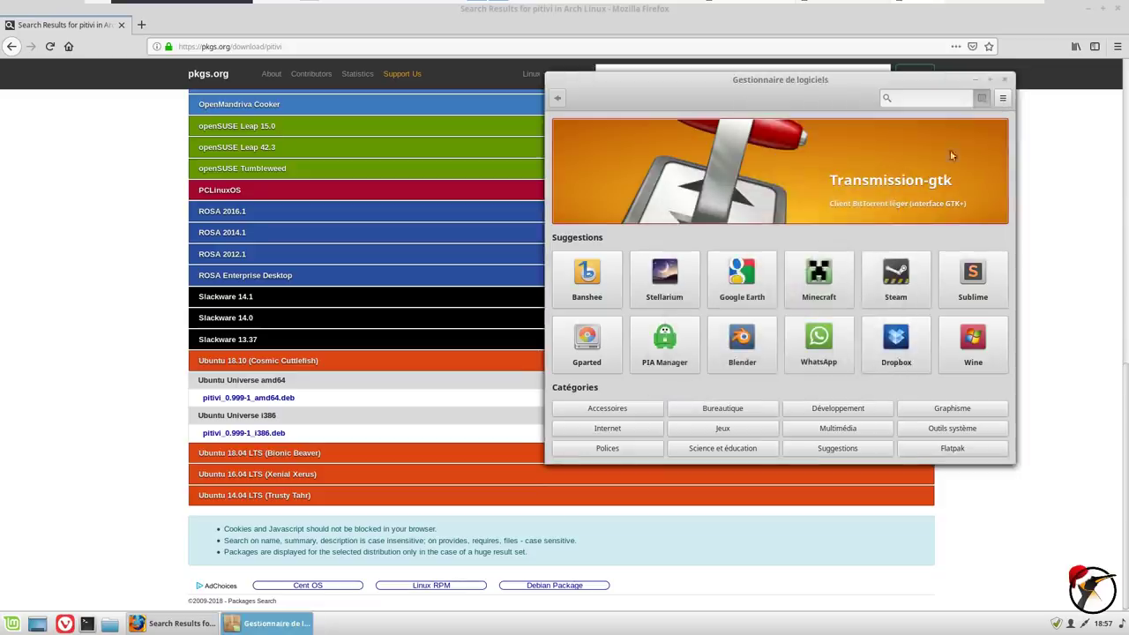
click(1004, 82)
Open the software sources from the Update Manager, review the official, PPA, additional, authentication key and maintenance pages, and close both windows.
click(1054, 623)
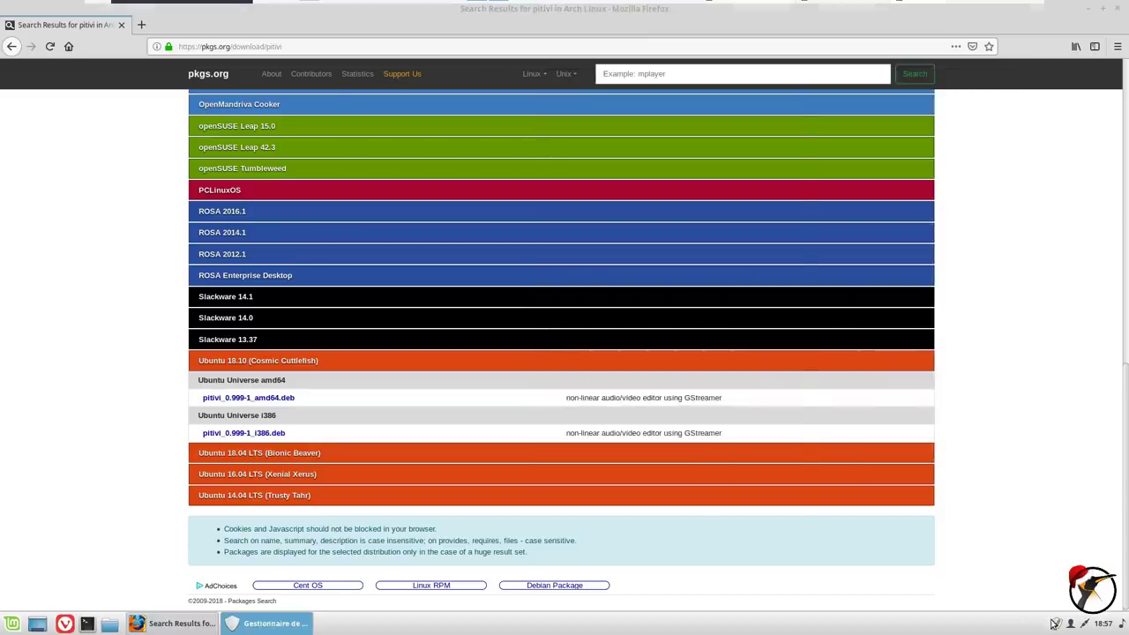
click(379, 112)
click(386, 161)
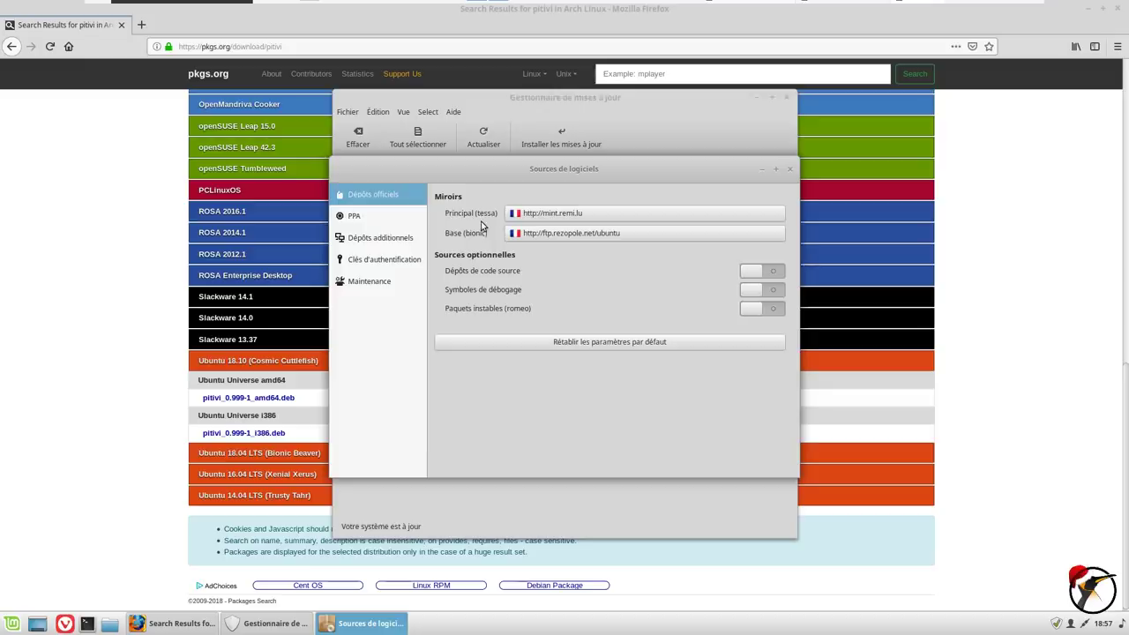
click(379, 216)
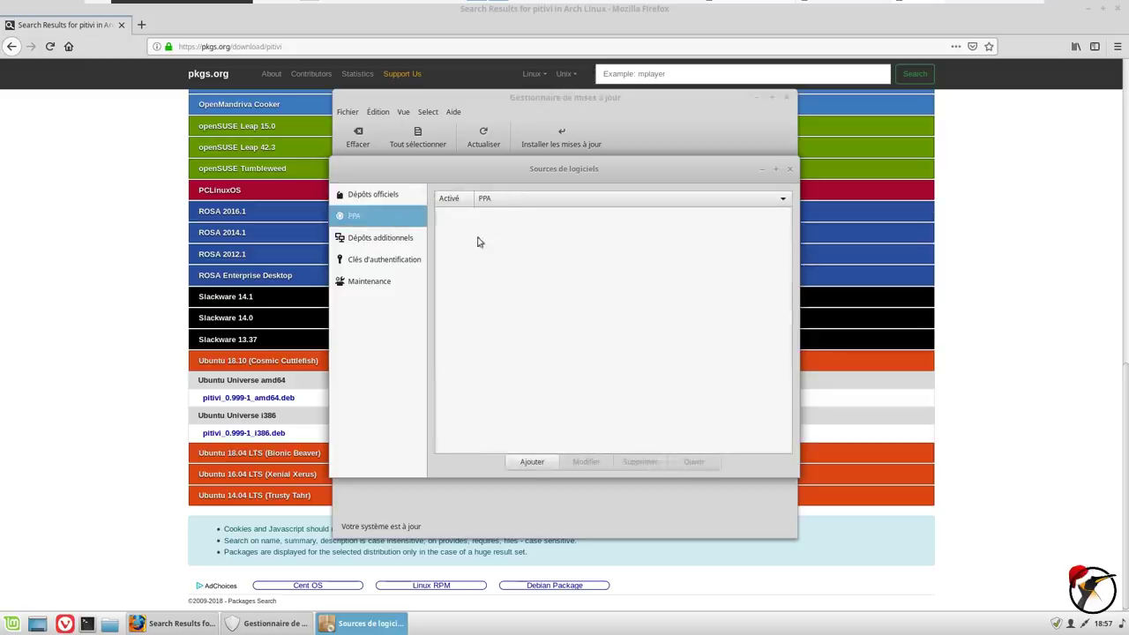
click(380, 236)
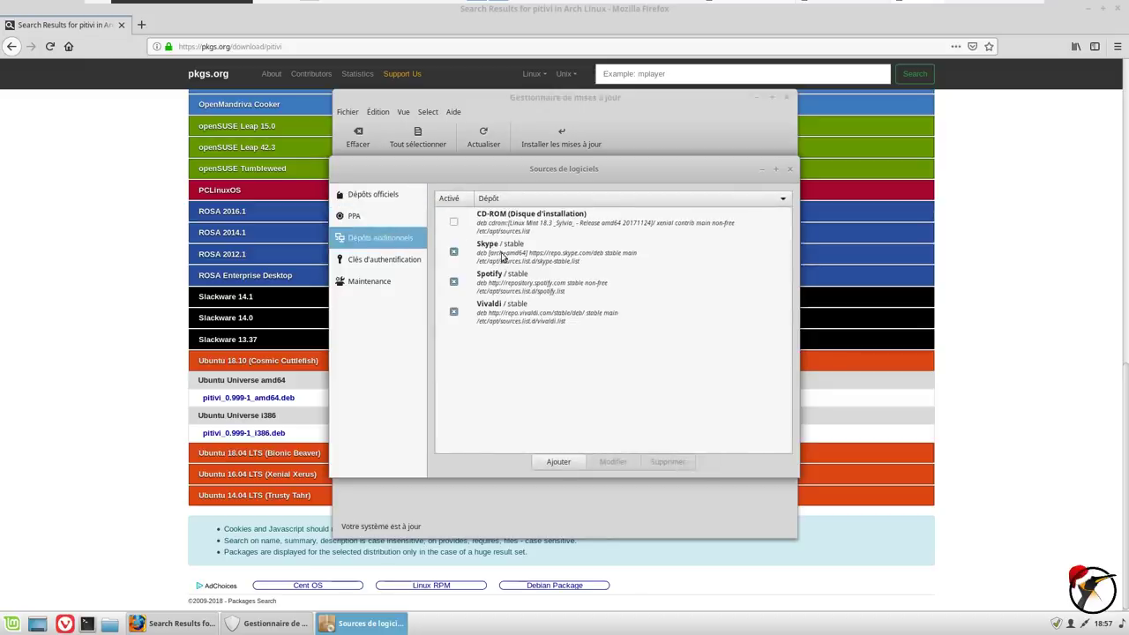
click(395, 266)
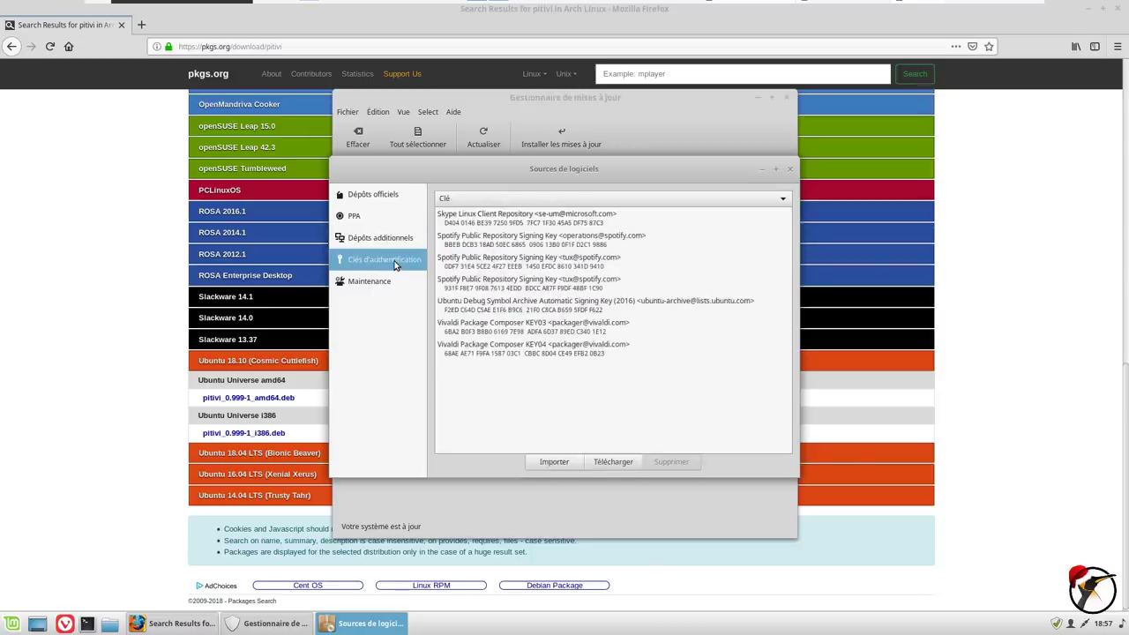
click(352, 288)
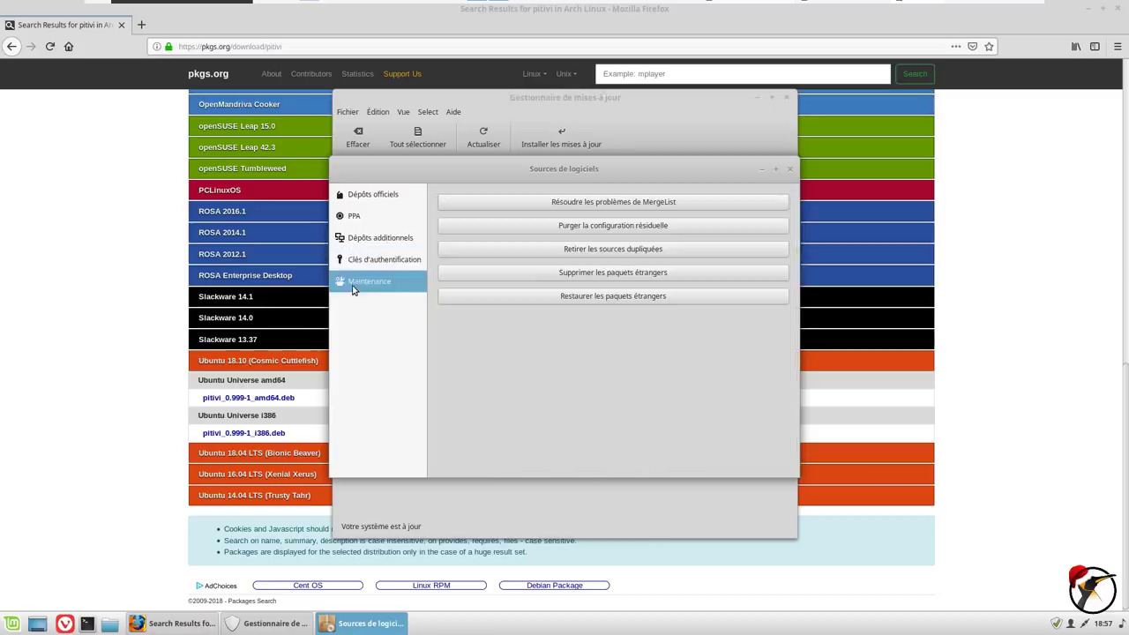
click(793, 170)
click(785, 99)
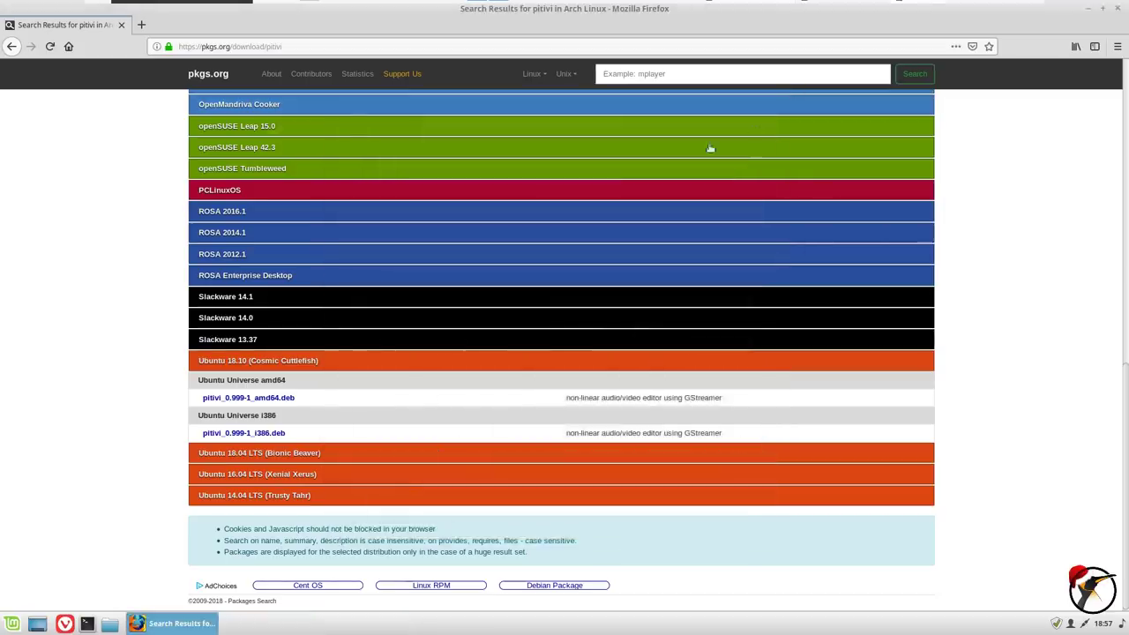
Close Firefox with the pitivi results on pkgs.org.
scroll(174, 250, up, 5)
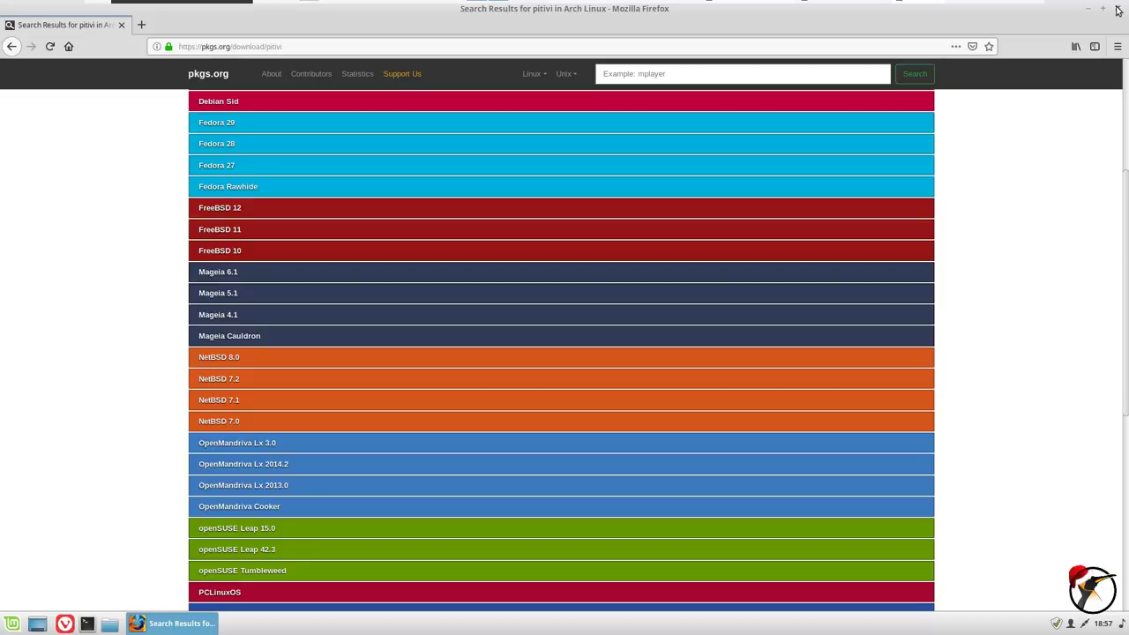
scroll(1116, 13, up, 2)
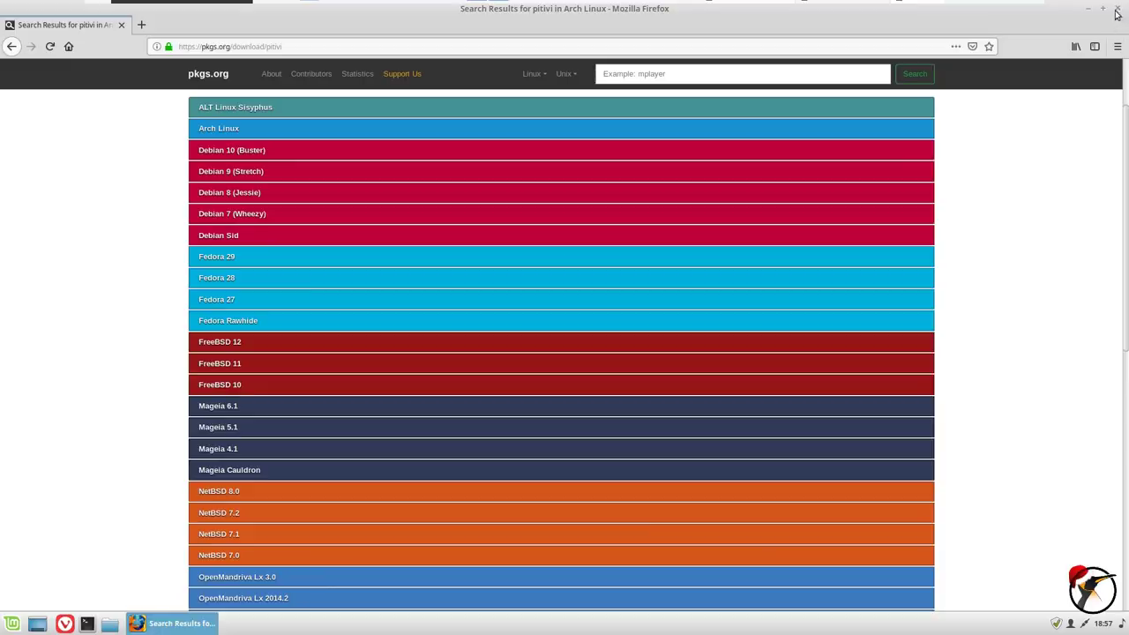
click(1116, 10)
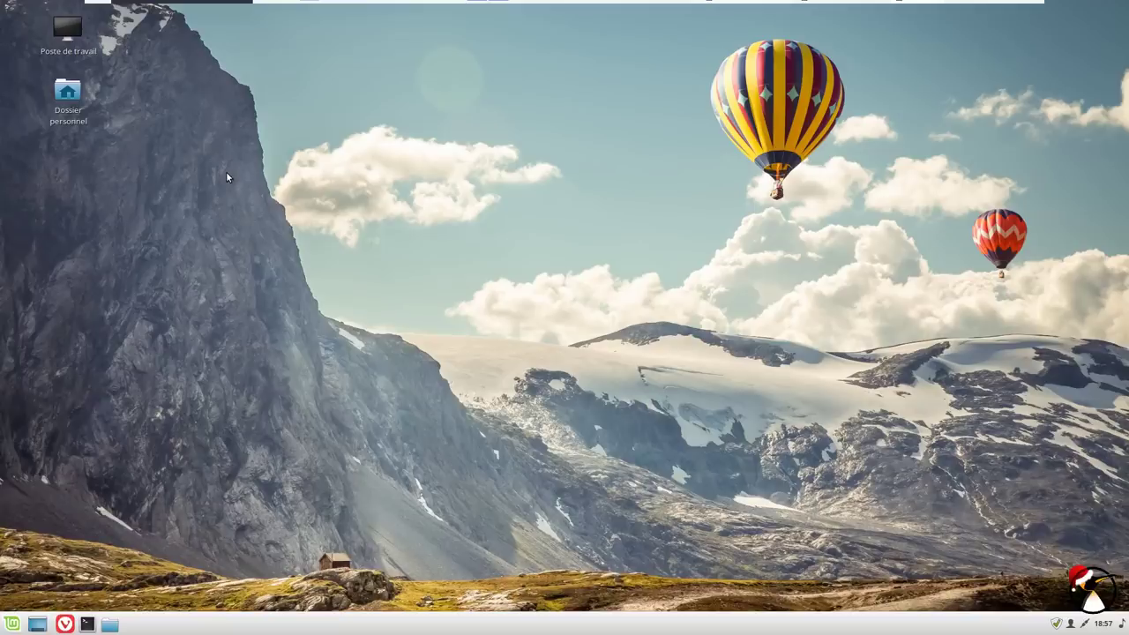
Check the operating system, Cinnamon and kernel versions under System Information in System Settings, and close the settings.
click(11, 625)
click(27, 401)
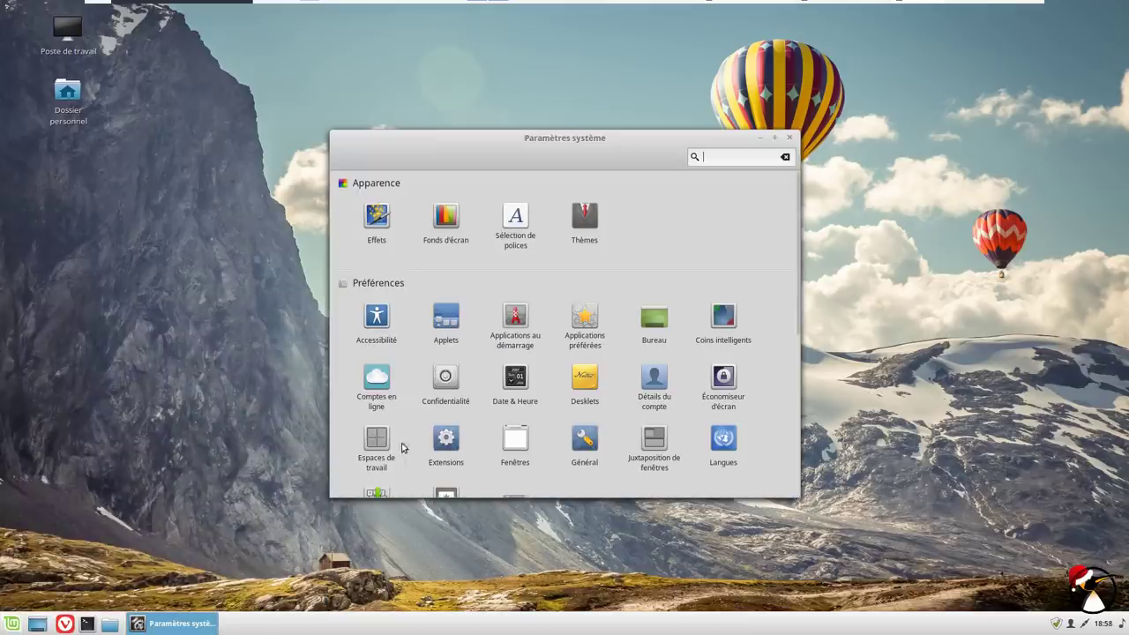
drag(801, 274, 796, 450)
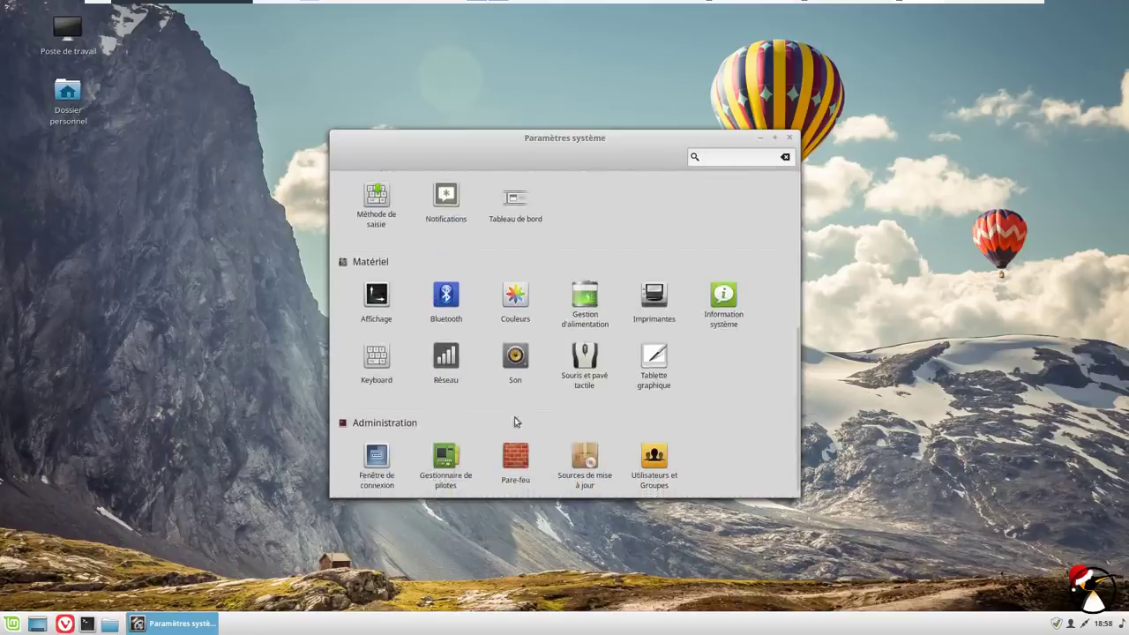
click(731, 305)
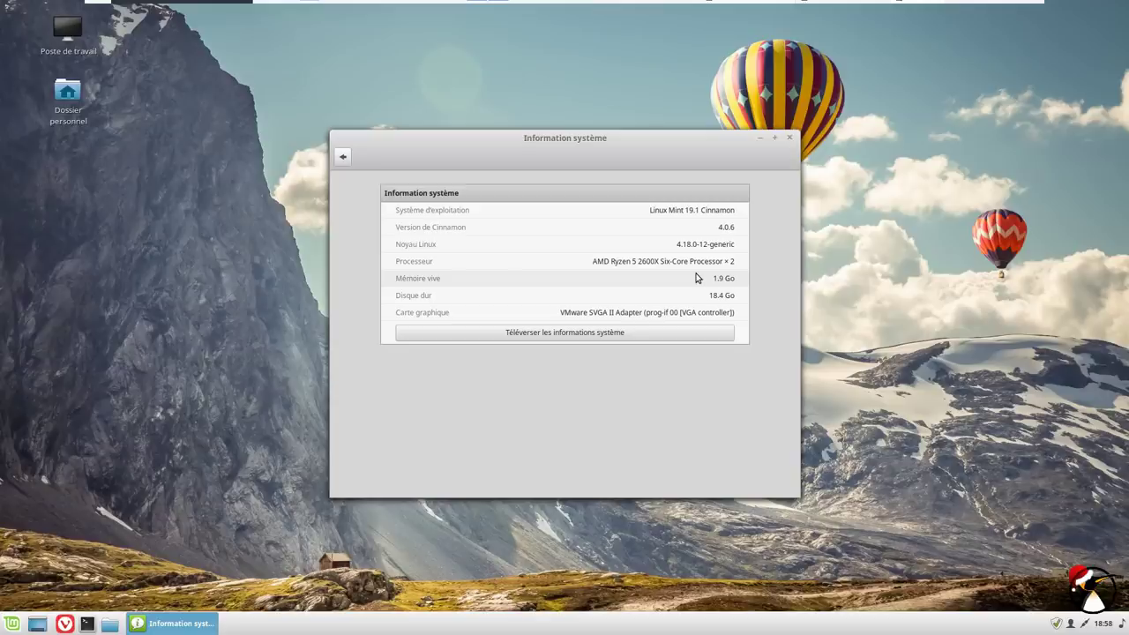
click(344, 157)
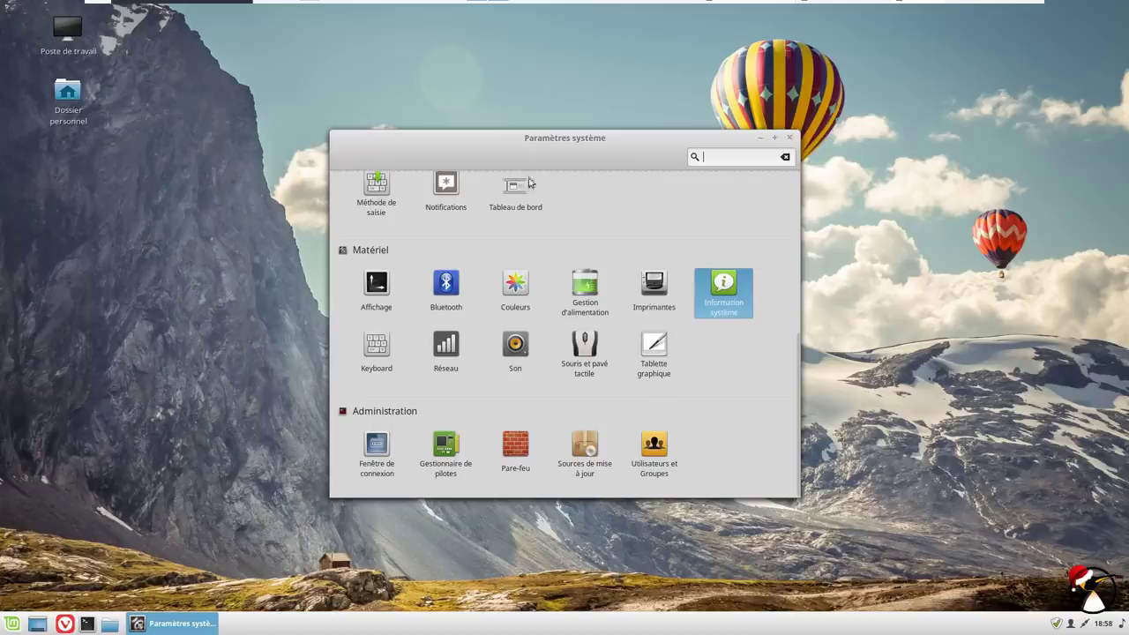
click(789, 138)
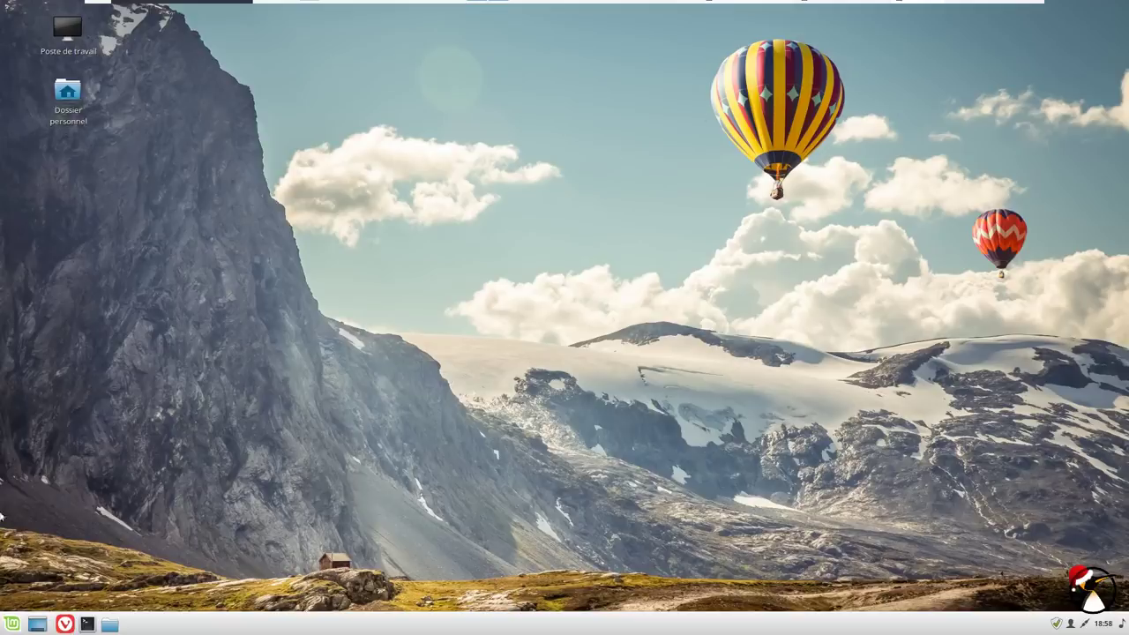
Shut down the Mint virtual machine and close VMware Workstation.
click(10, 625)
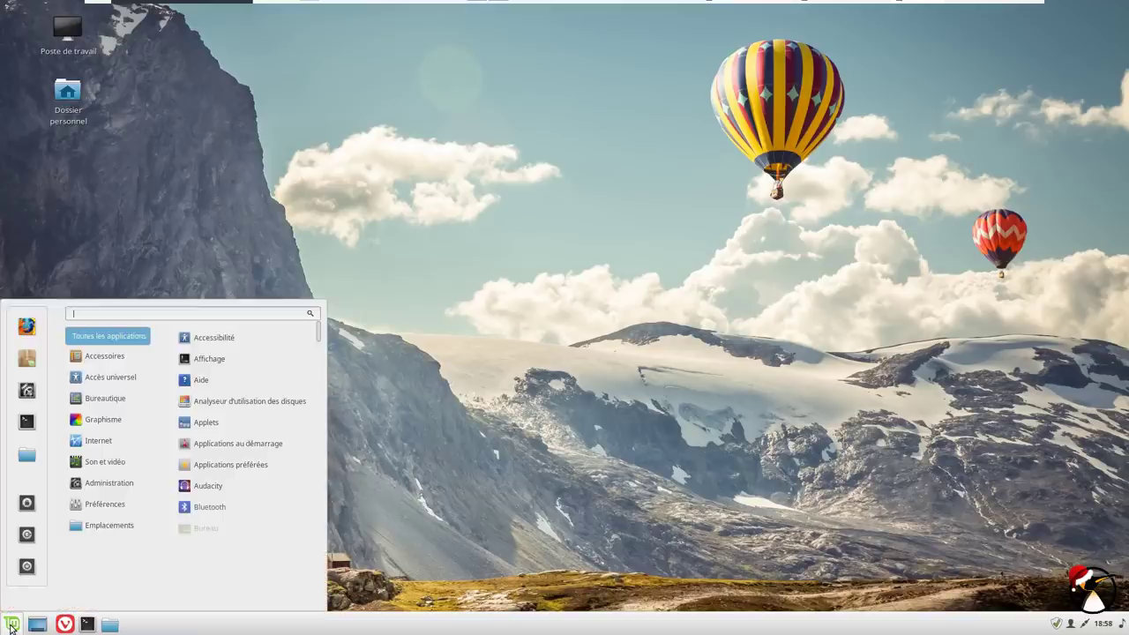
click(27, 565)
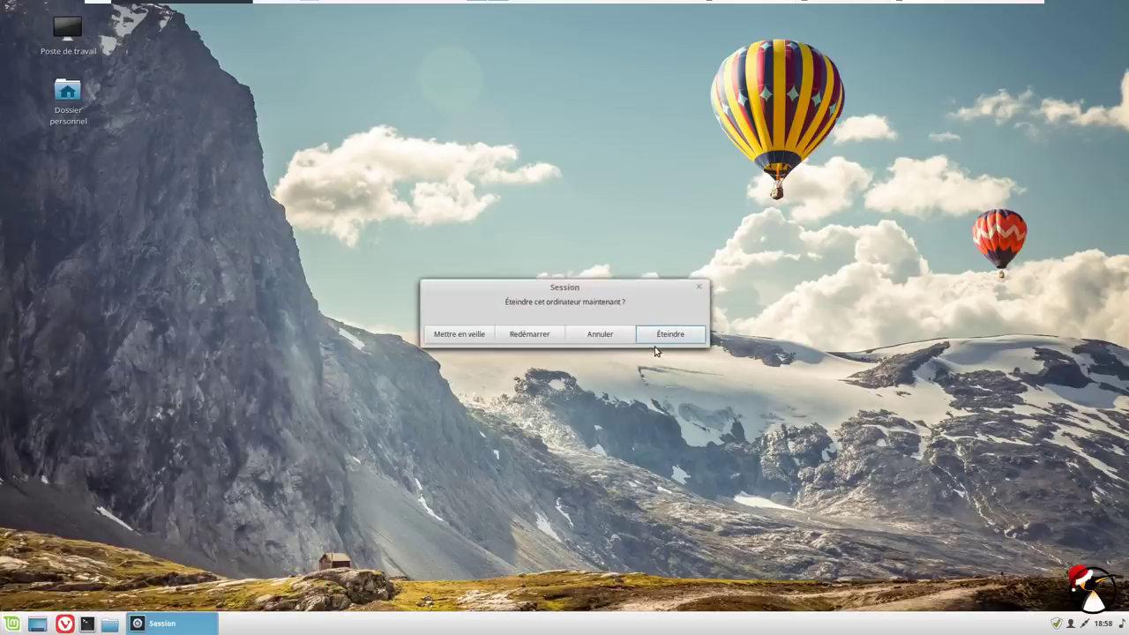
click(671, 339)
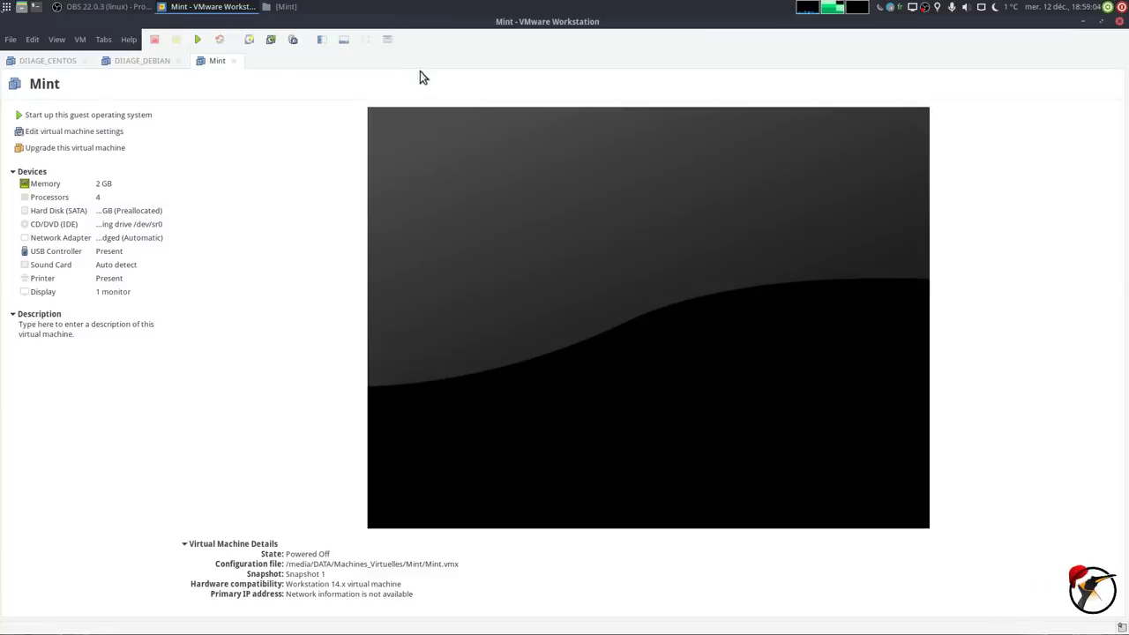
click(1117, 25)
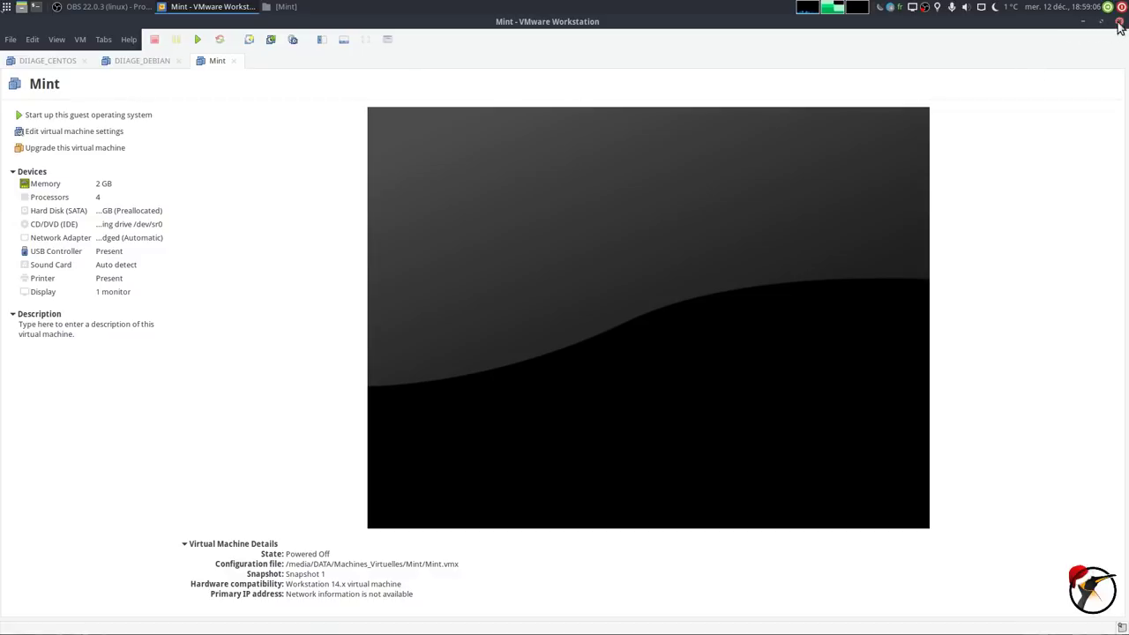